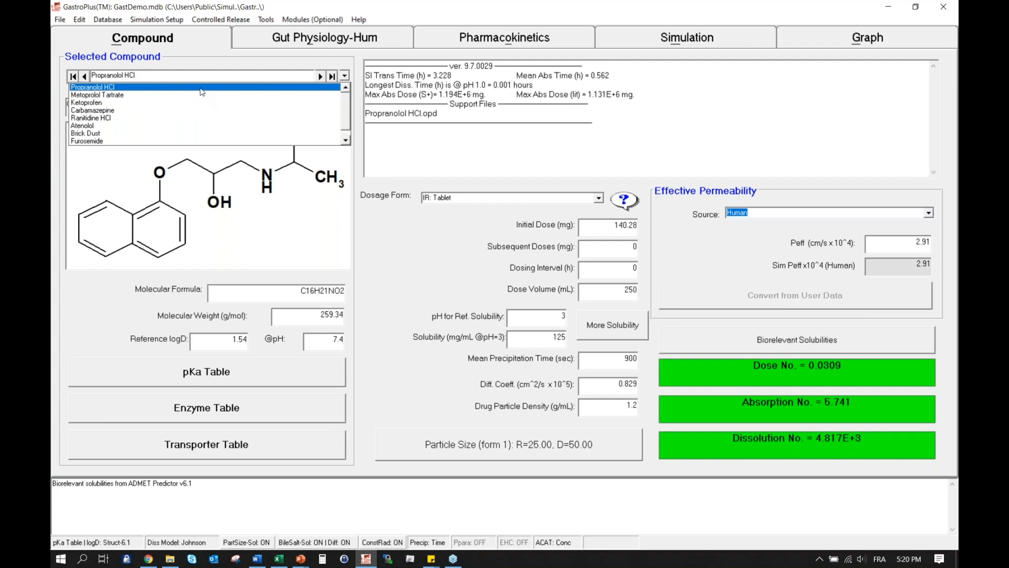
Step: Review the Propranolol HCl compound properties and look through the available dosage forms without changing the selection
{"action": "left_click", "coordinate": [184, 63]}
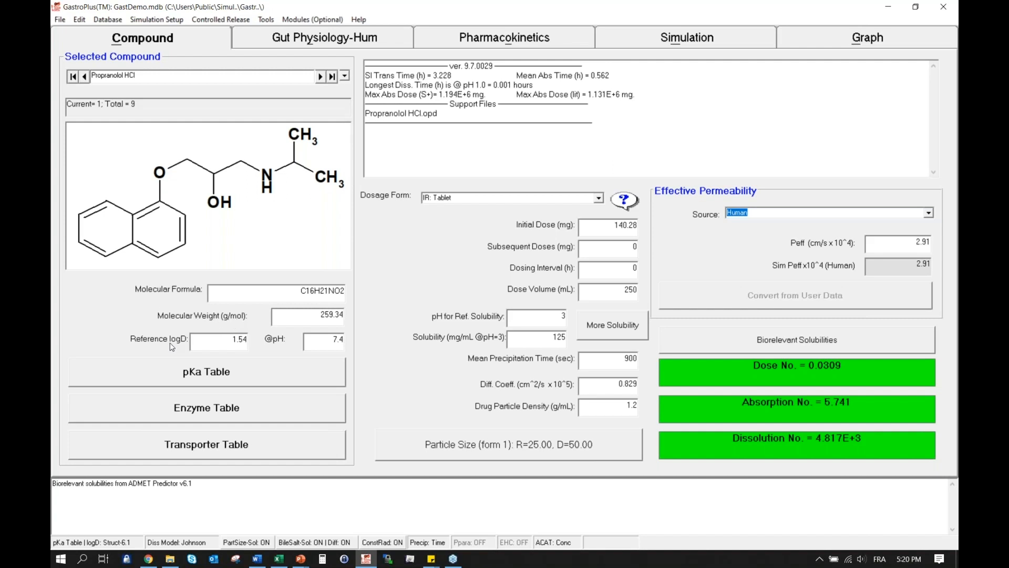
{"action": "mouse_move", "coordinate": [173, 348]}
{"action": "left_click", "coordinate": [600, 199]}
{"action": "left_click", "coordinate": [599, 199]}
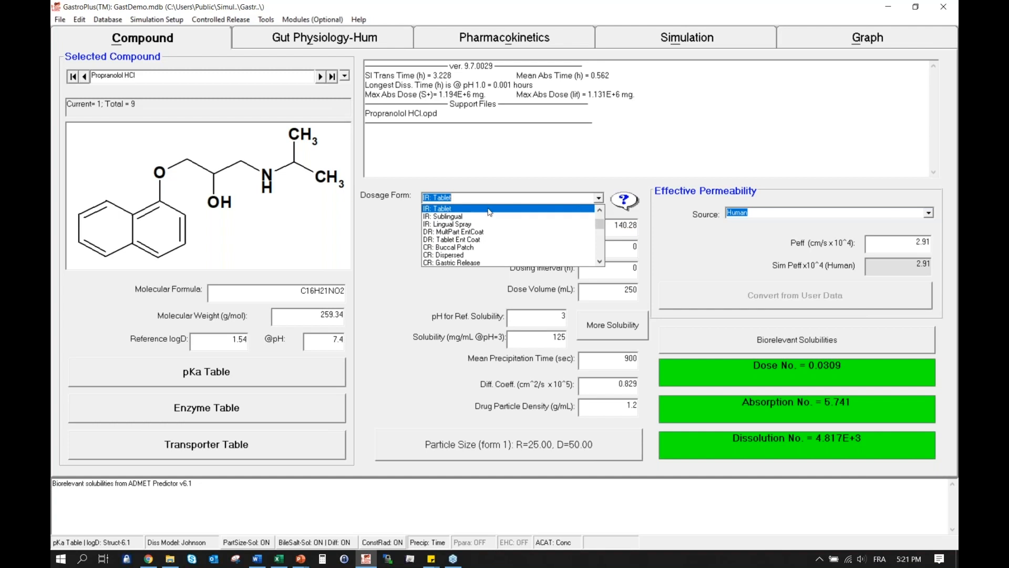
{"action": "scroll", "coordinate": [599, 211], "scroll_direction": "up", "scroll_amount": 2}
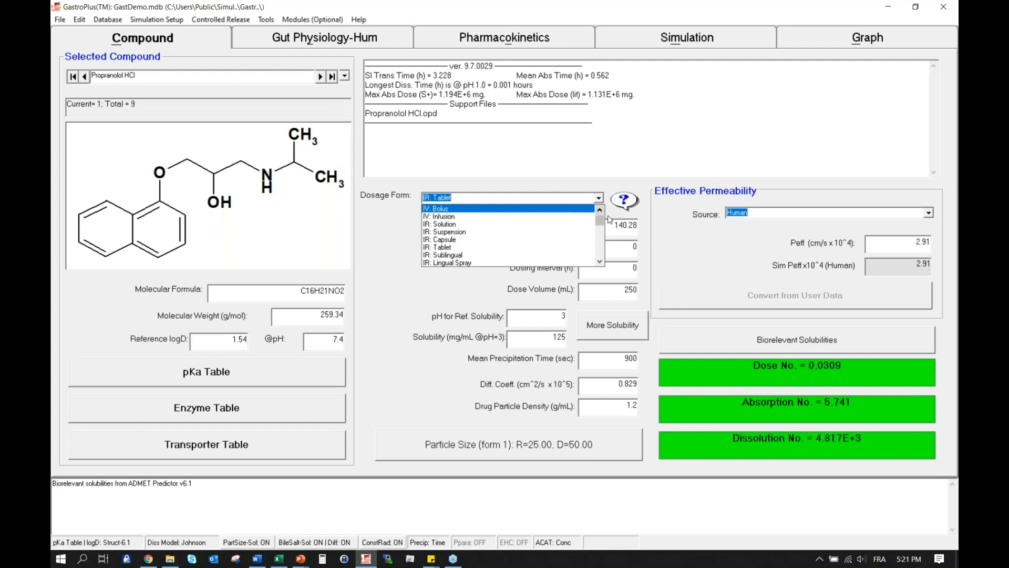
{"action": "mouse_move", "coordinate": [602, 223]}
{"action": "left_mouse_down"}
{"action": "mouse_move", "coordinate": [603, 252]}
{"action": "mouse_move", "coordinate": [592, 227]}
{"action": "left_mouse_up"}
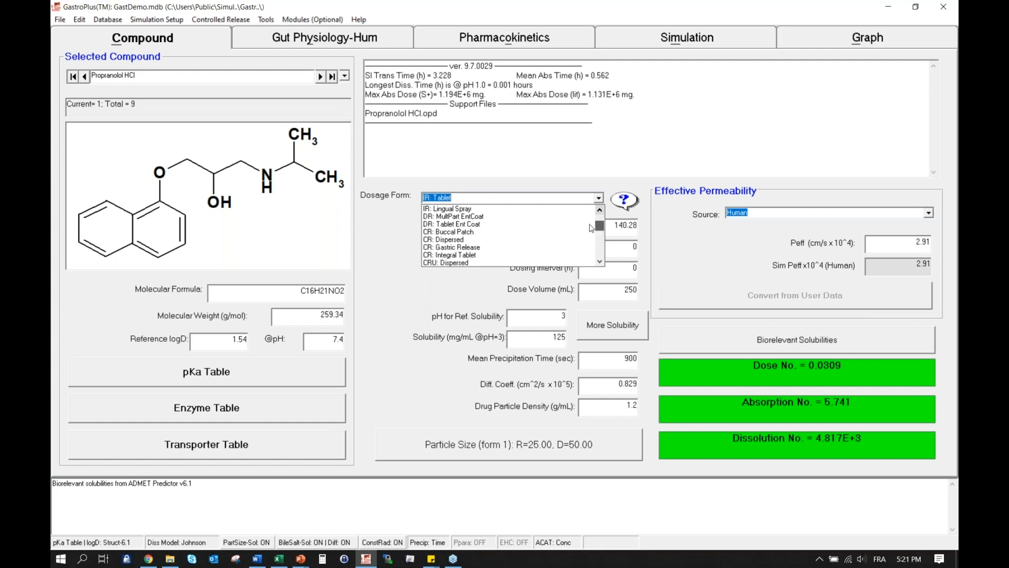
{"action": "left_click", "coordinate": [413, 212]}
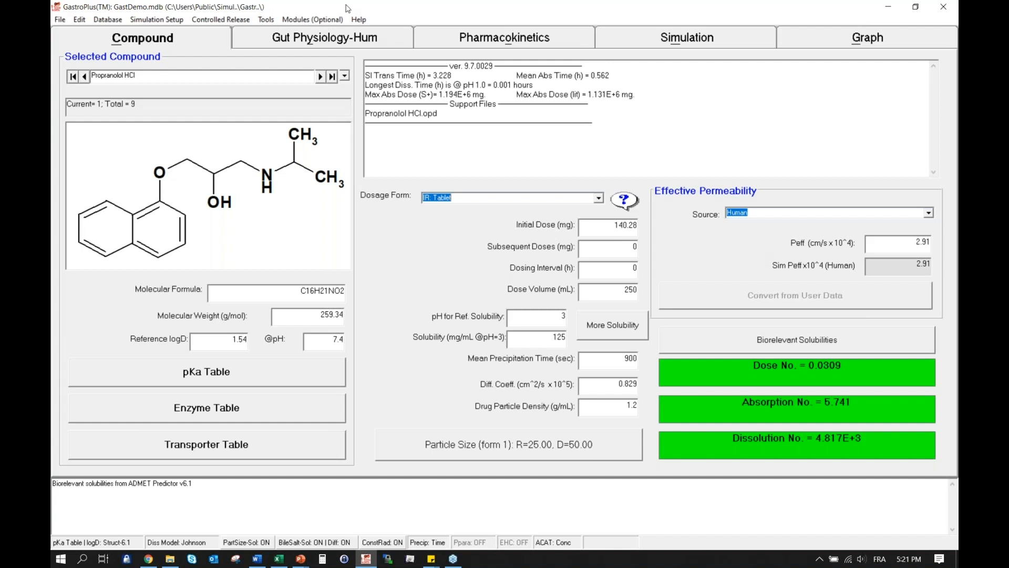
Step: Examine the human gut compartment parameters and the list of available physiology models for Propranolol HCl
{"action": "left_click", "coordinate": [303, 38]}
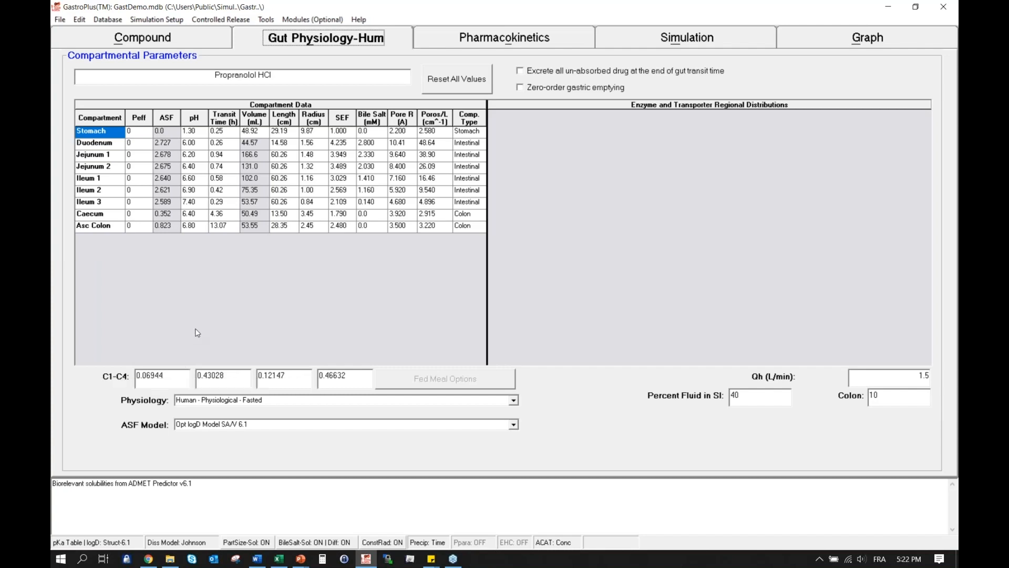
{"action": "left_click", "coordinate": [514, 401]}
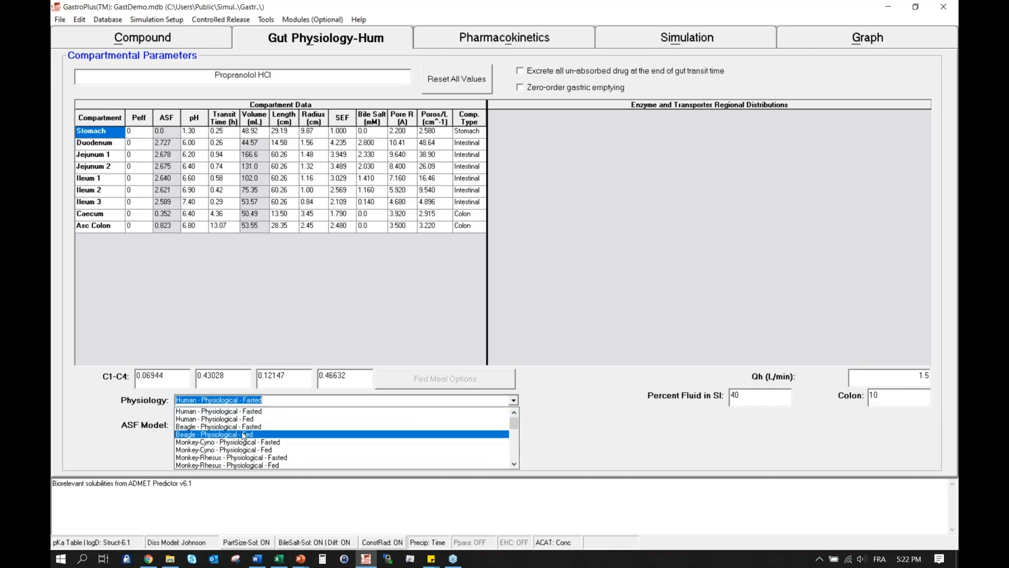
{"action": "left_click", "coordinate": [289, 345]}
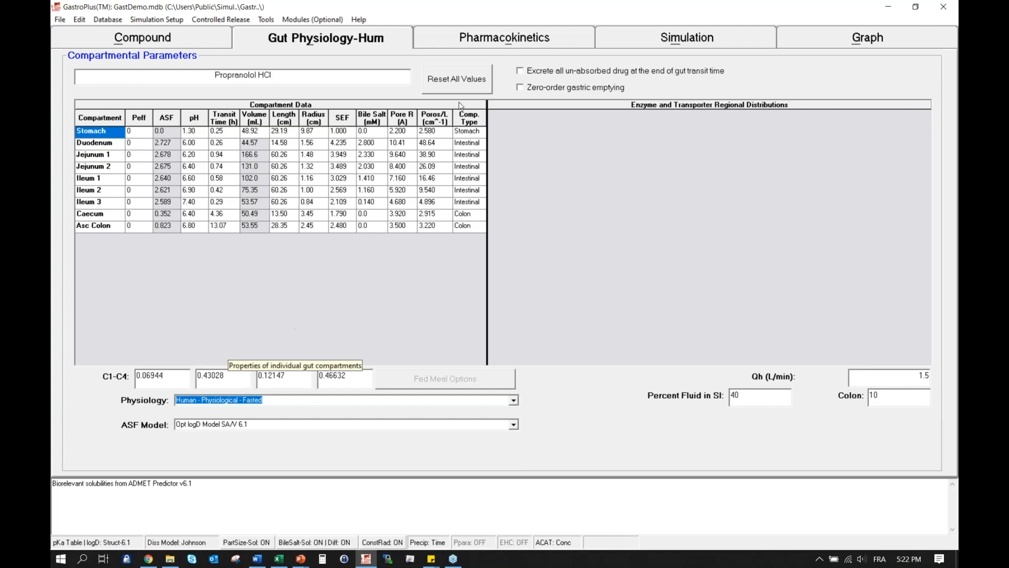
Step: Examine the pharmacokinetic parameters and the available PK model choices for Propranolol HCl
{"action": "left_click", "coordinate": [506, 41]}
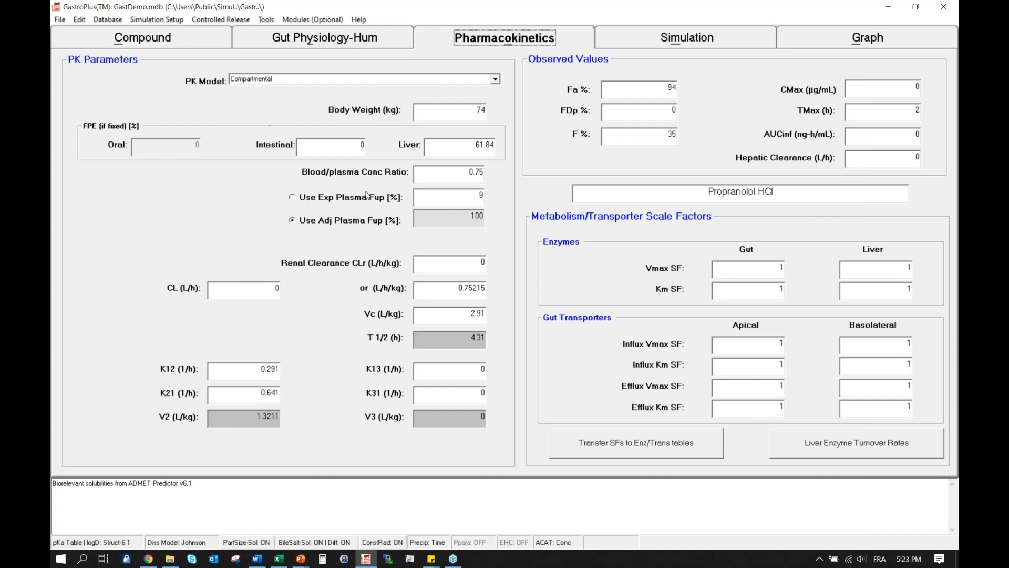
{"action": "left_click", "coordinate": [496, 80]}
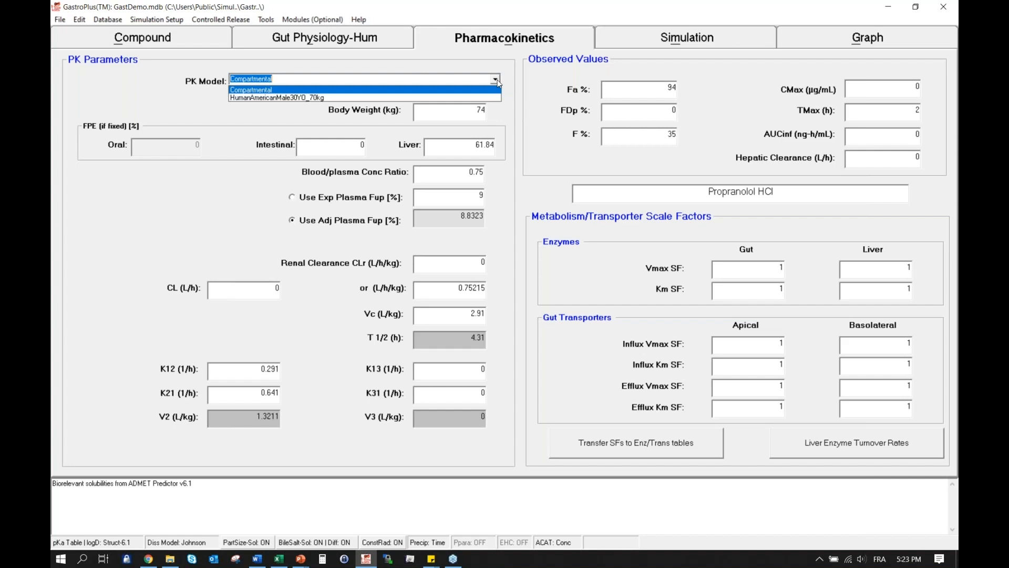
{"action": "left_click", "coordinate": [189, 105]}
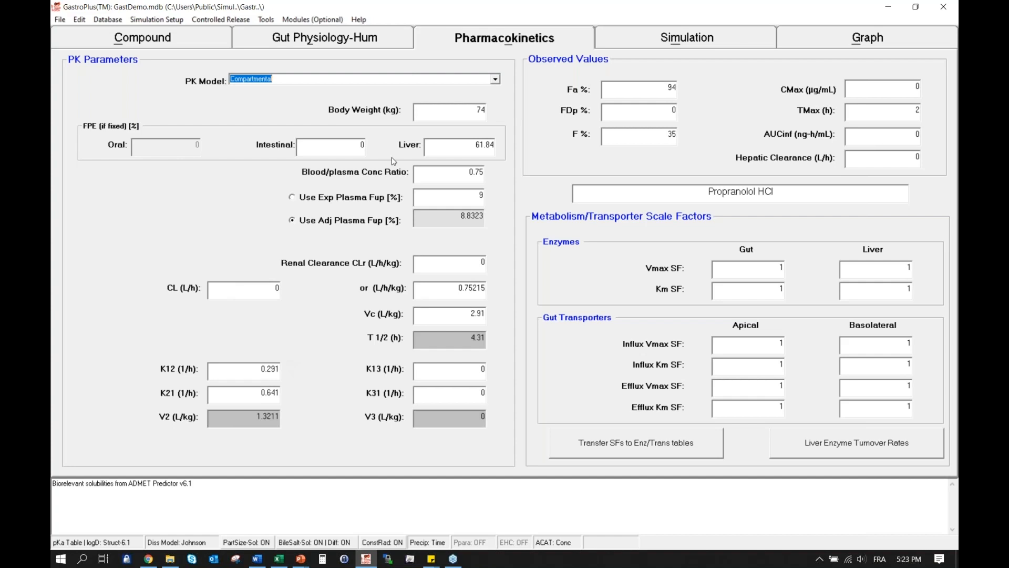
Step: Run a single simulation for Propranolol HCl and display its plasma concentration graph with the fit statistics
{"action": "left_click", "coordinate": [636, 42]}
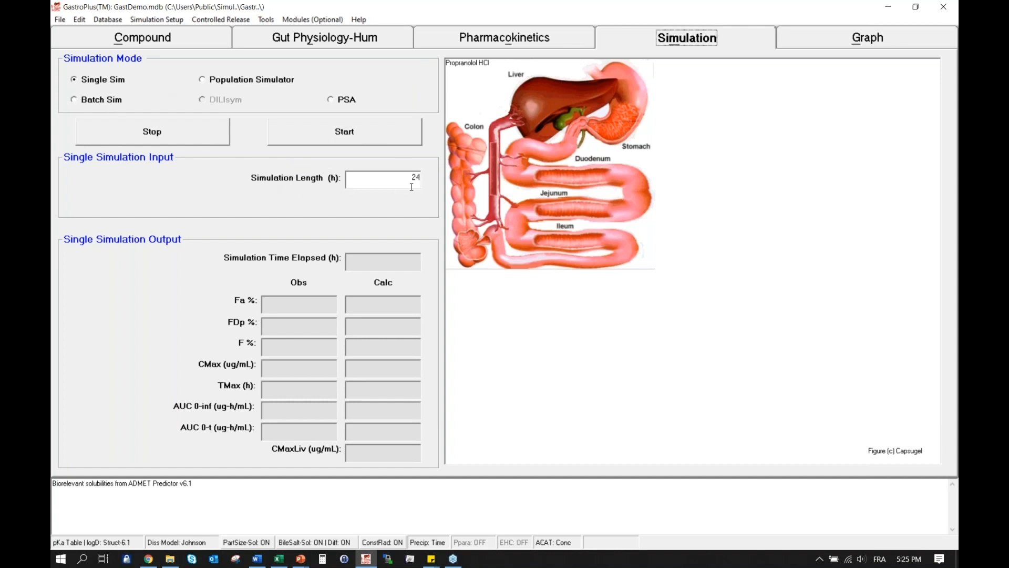
{"action": "left_click", "coordinate": [333, 141]}
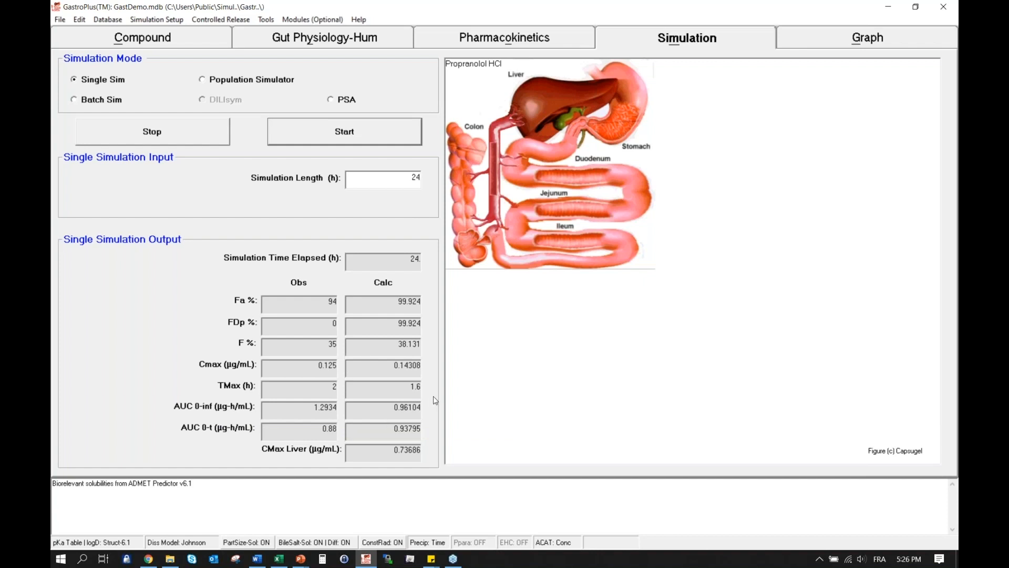
{"action": "left_click", "coordinate": [815, 44]}
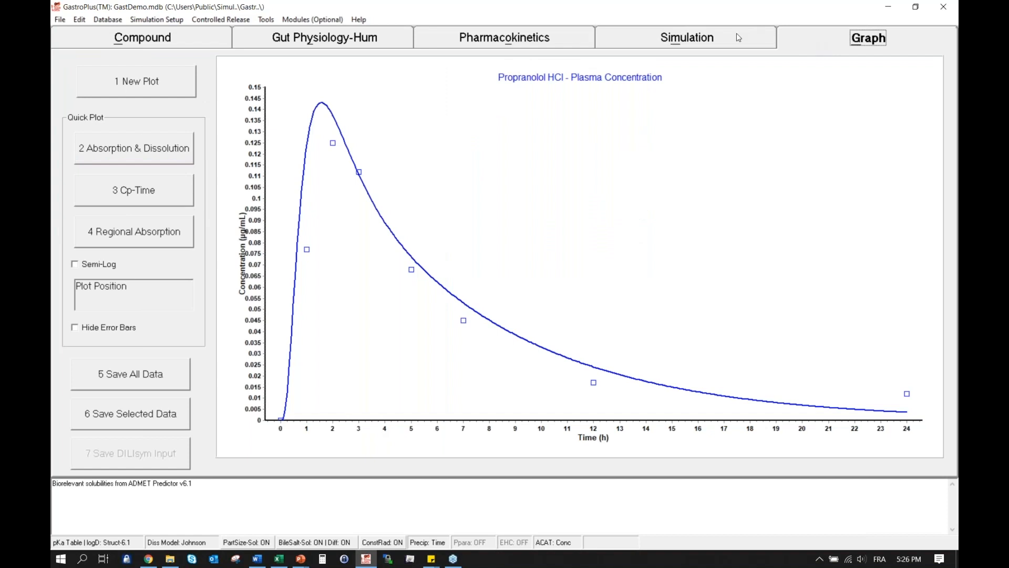
{"action": "mouse_move", "coordinate": [281, 424]}
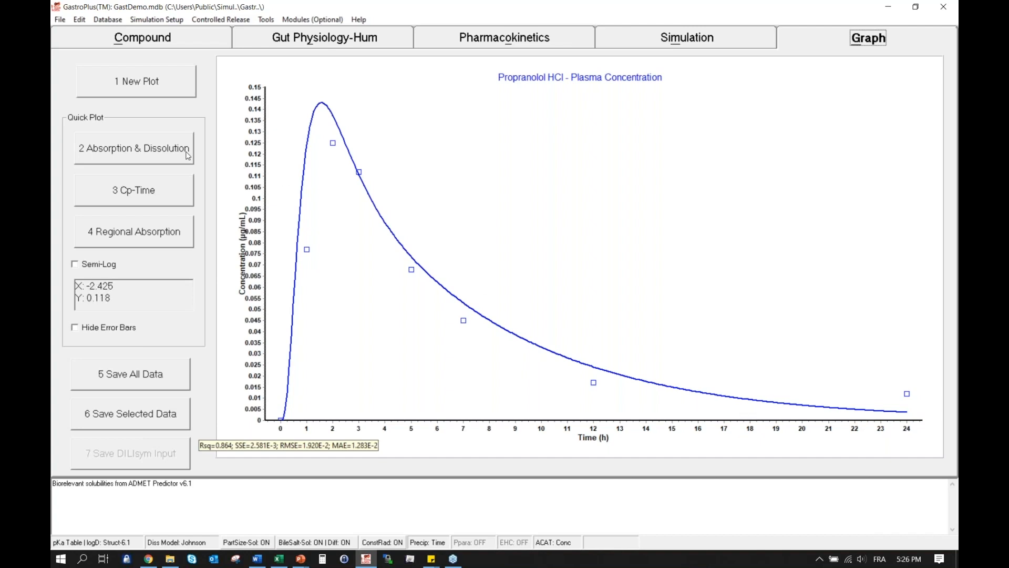
Step: View the absorption and dissolution plot and the regional absorption plot, and return to the Cp-Time plot
{"action": "left_click", "coordinate": [160, 150]}
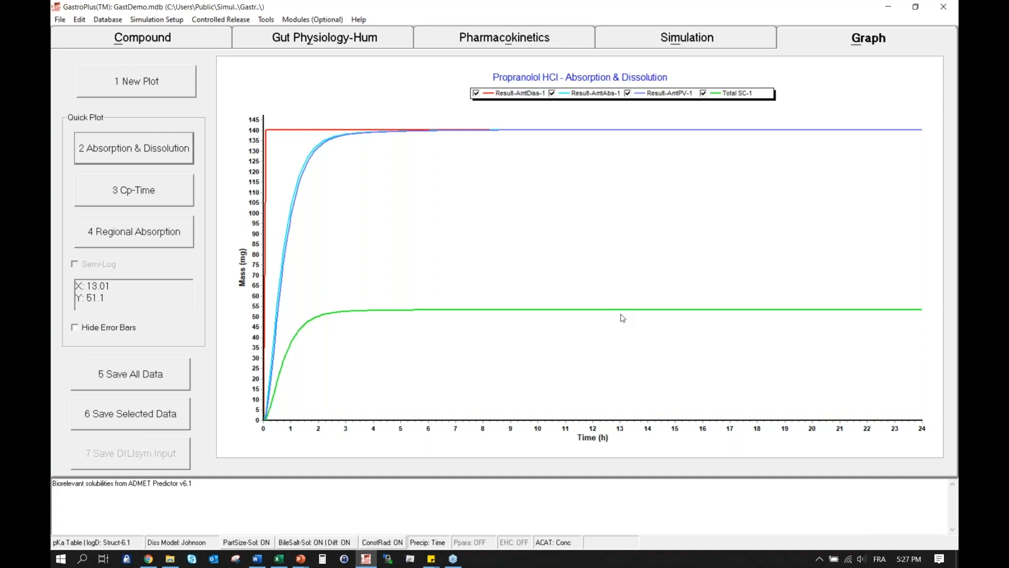
{"action": "left_click", "coordinate": [183, 229]}
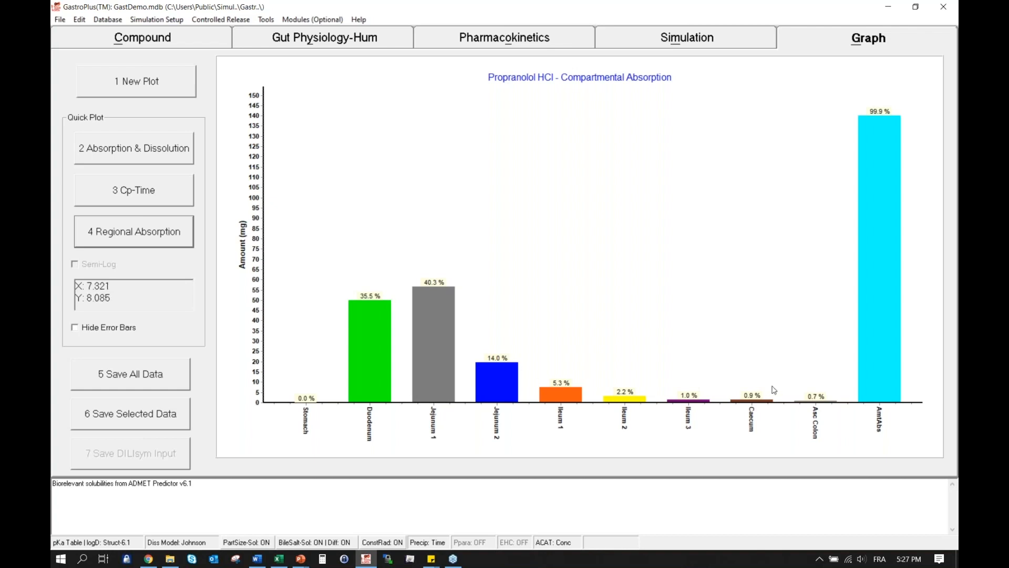
{"action": "left_click", "coordinate": [179, 203]}
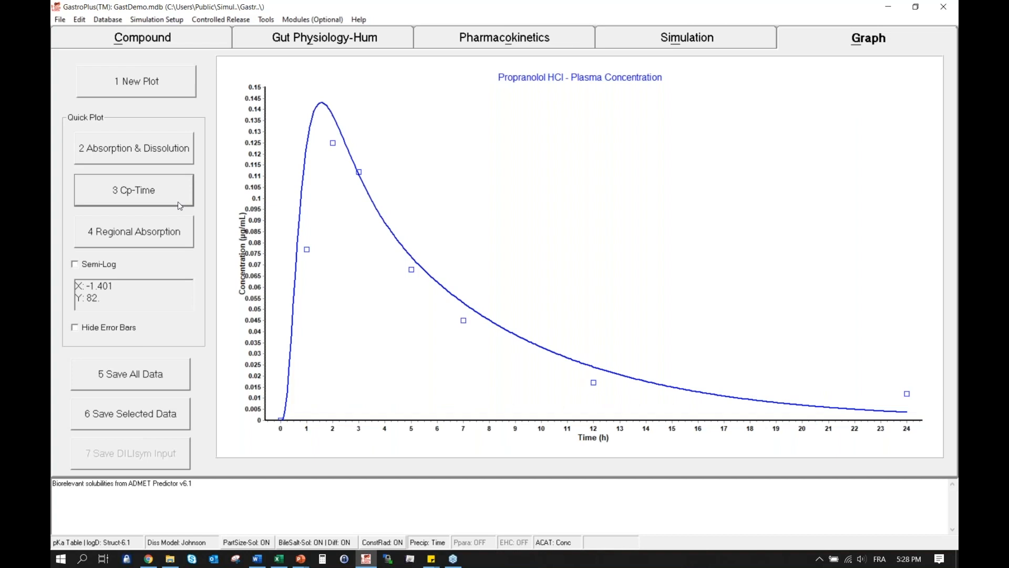
Step: Create a new single simulation plot and arrange it beside its curve selection window
{"action": "left_click", "coordinate": [132, 89]}
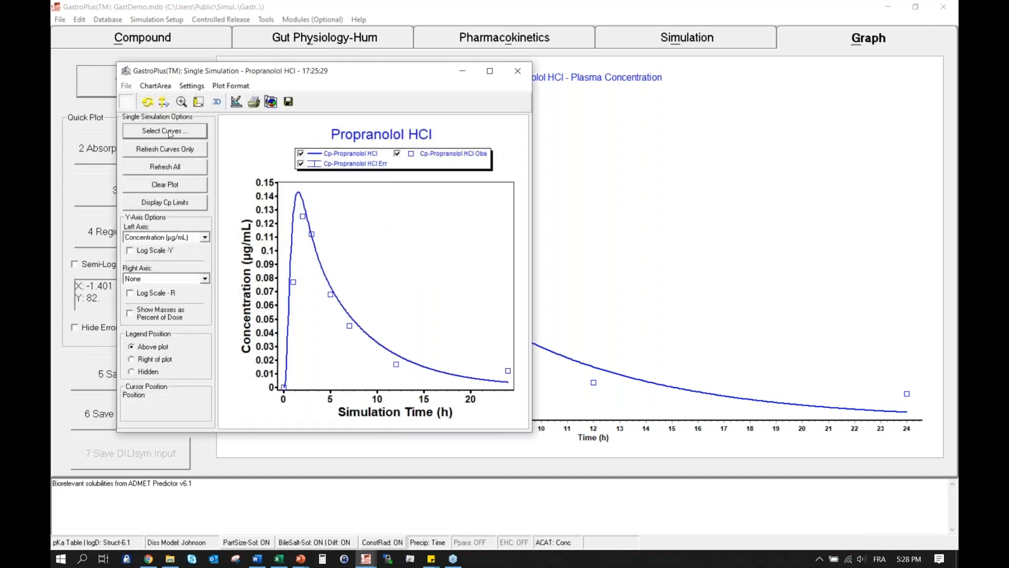
{"action": "left_click", "coordinate": [169, 134]}
{"action": "left_click_drag", "start_coordinate": [248, 90], "coordinate": [624, 89]}
{"action": "left_click", "coordinate": [416, 82]}
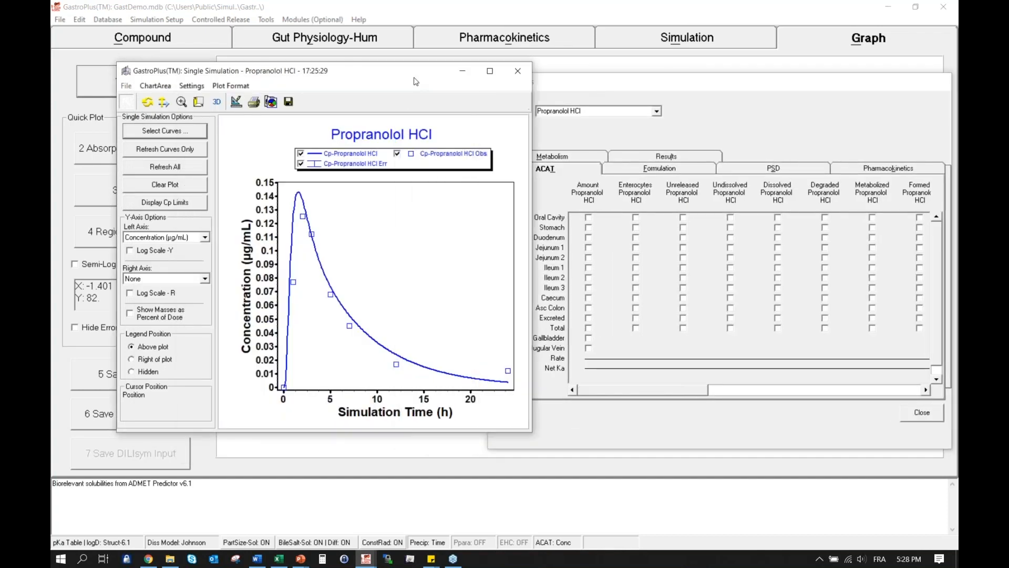
{"action": "left_click_drag", "start_coordinate": [415, 82], "coordinate": [370, 96]}
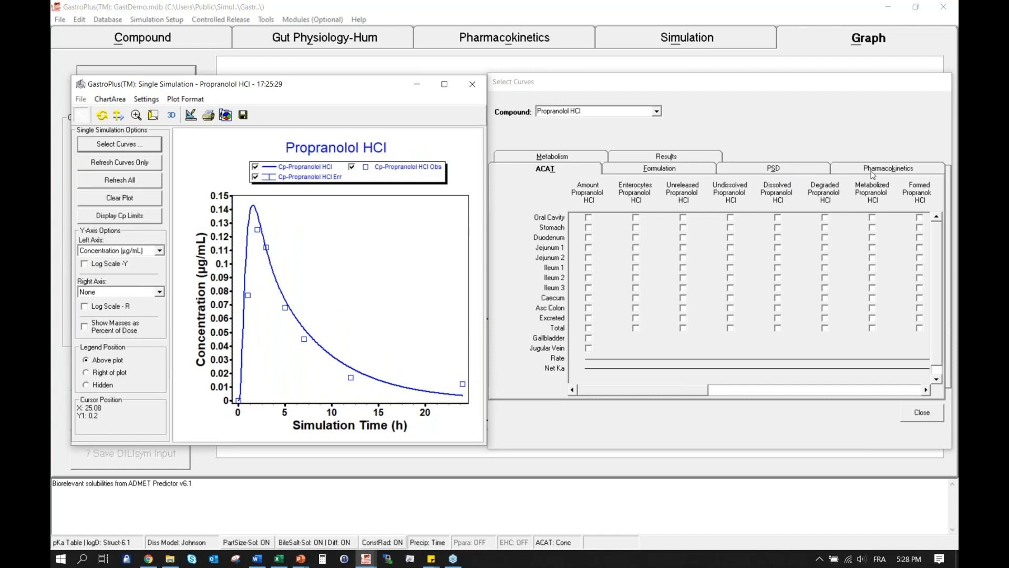
Step: Add the Liver and Periph Compt concentration curves from the pharmacokinetics set to the new plot
{"action": "left_click", "coordinate": [872, 170]}
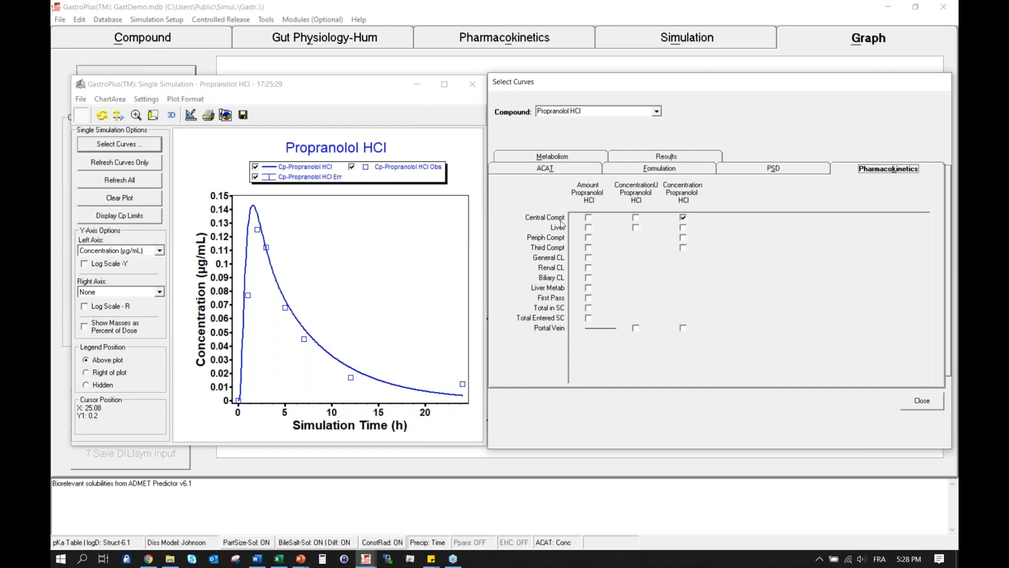
{"action": "left_click", "coordinate": [683, 227]}
{"action": "left_click", "coordinate": [683, 237]}
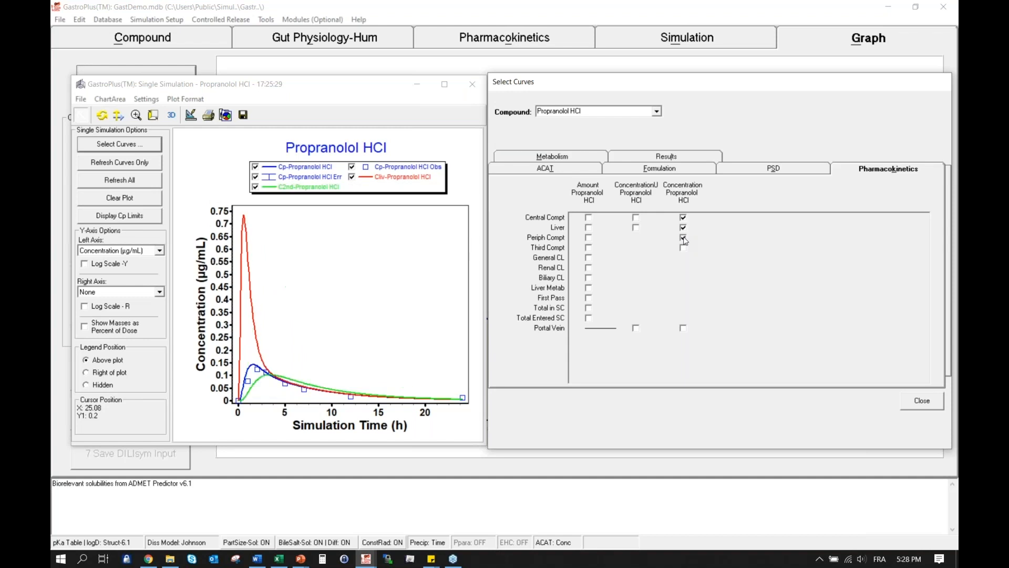
Step: Close the curve selection, examine the multi-curve plot at full size, and close the plot window
{"action": "left_click", "coordinate": [913, 405]}
{"action": "left_click", "coordinate": [444, 86]}
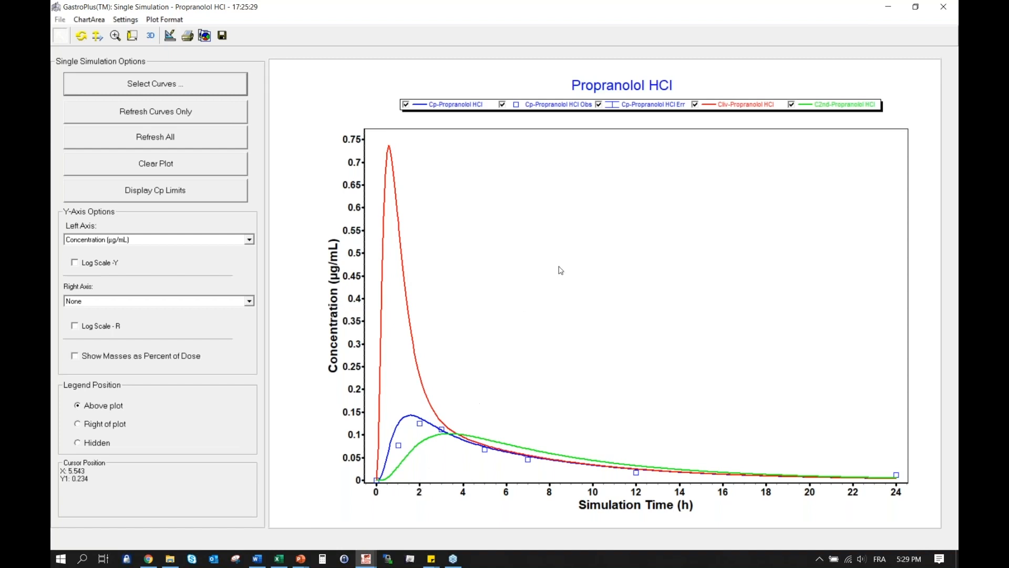
{"action": "left_click", "coordinate": [940, 10]}
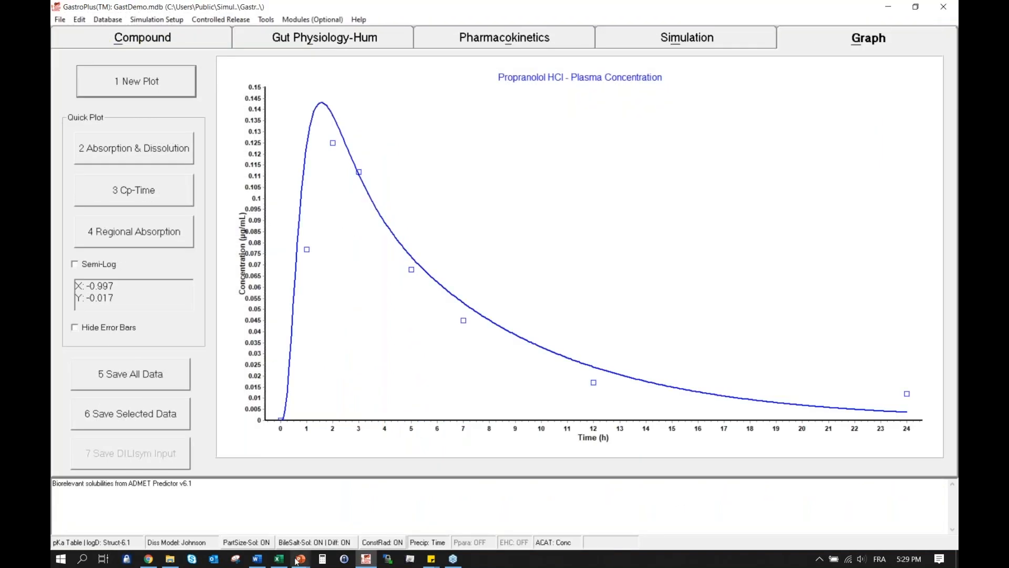
Step: Switch to the PowerPoint slide show and advance to the GastroPlus File Types slide
{"action": "mouse_move", "coordinate": [298, 558]}
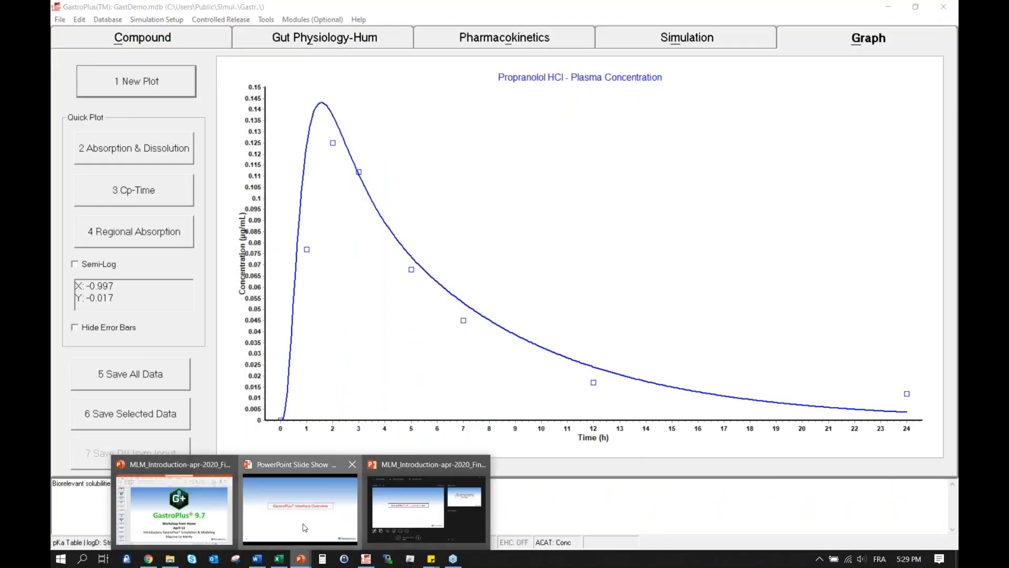
{"action": "left_click", "coordinate": [307, 526]}
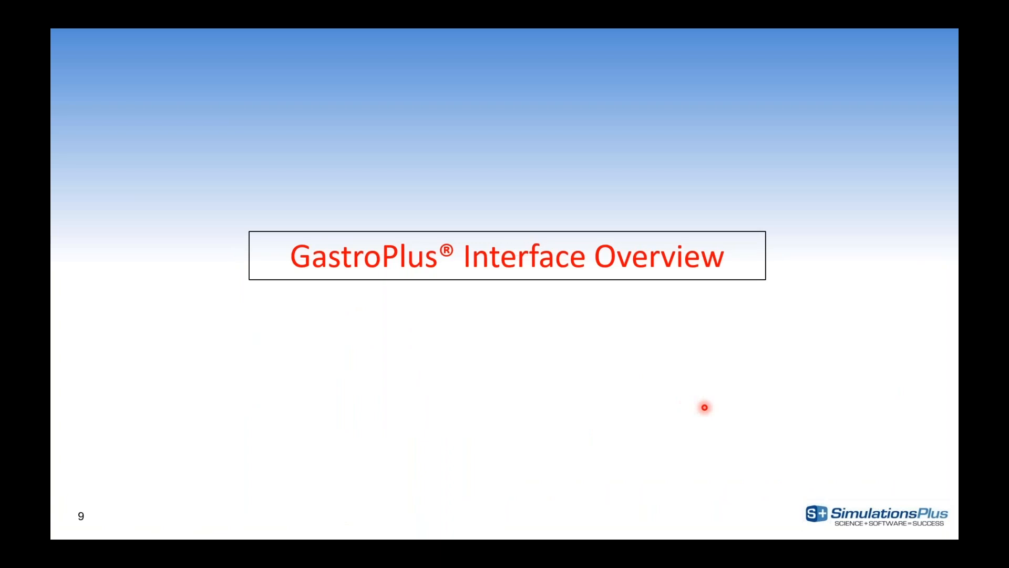
{"action": "key", "text": "Right"}
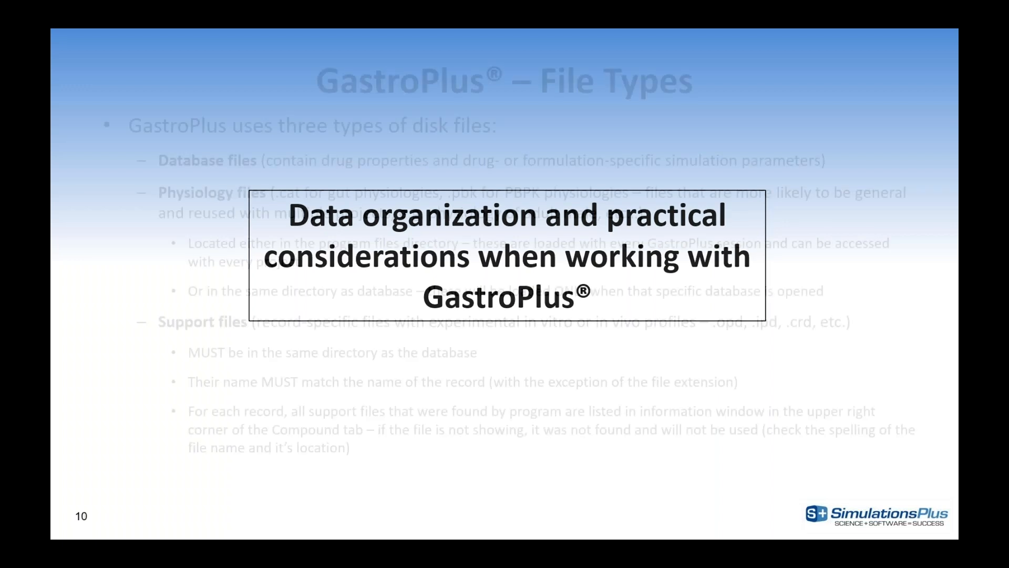
{"action": "key", "text": "Right"}
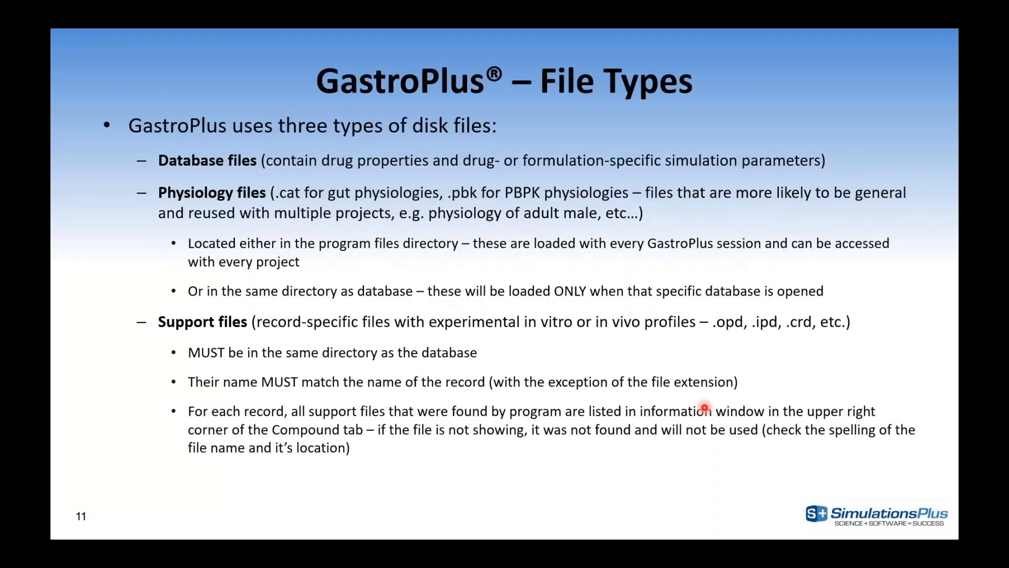
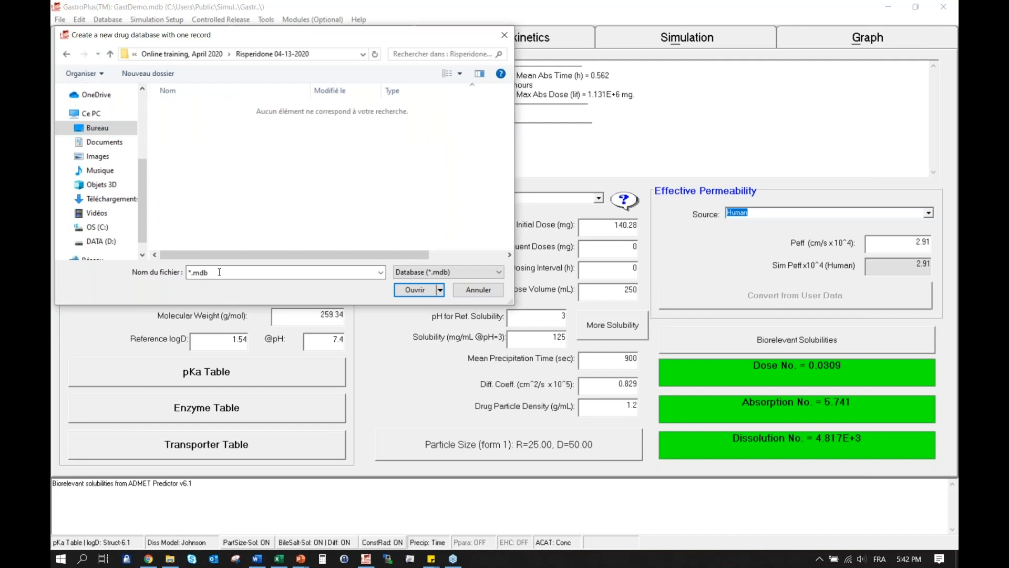
Step: Create a new drug database named Rispperidone_04_2020 in the Risperidone 04-13-2020 folder
{"action": "type", "text": "Rispor"}
{"action": "key", "text": "BackSpace"}
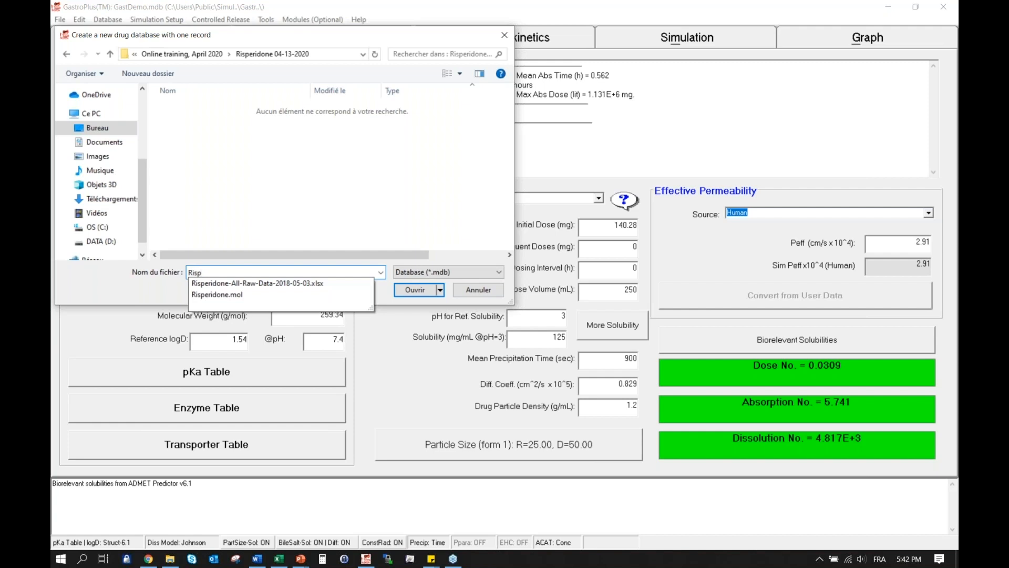
{"action": "type", "text": "perido"}
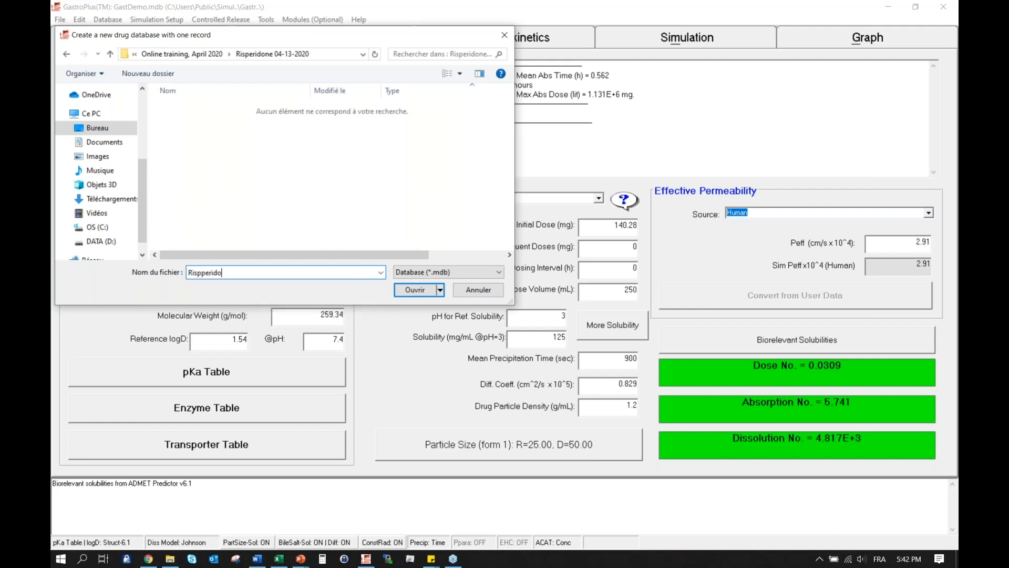
{"action": "type", "text": "ne_04_2020"}
{"action": "left_click", "coordinate": [409, 291]}
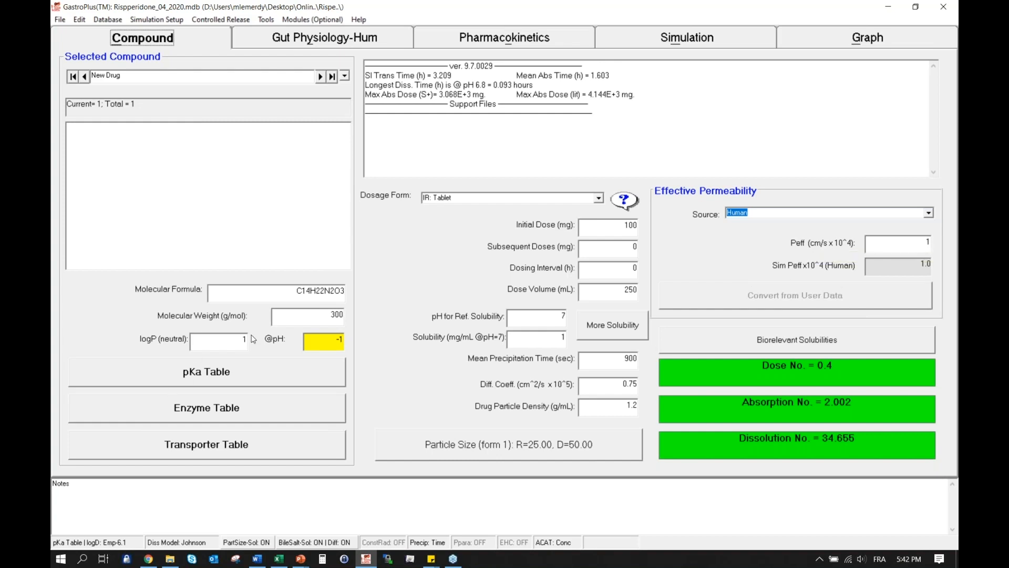
Step: Import the Risperidone.mol structure file from the Risperidone 04-13-2020 folder in Online training, April 2020
{"action": "left_click", "coordinate": [61, 21]}
{"action": "mouse_move", "coordinate": [118, 85]}
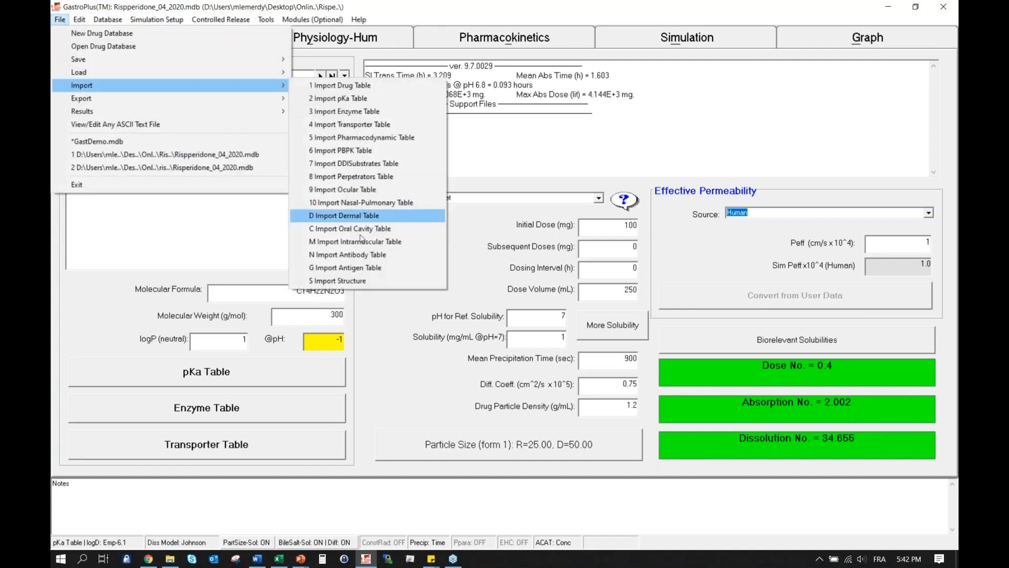
{"action": "left_click", "coordinate": [394, 280]}
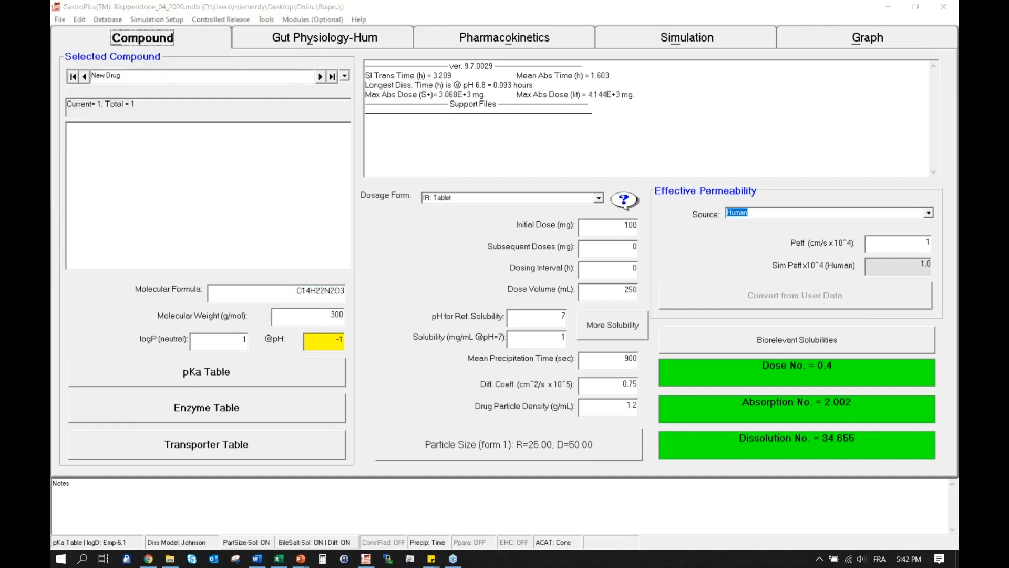
{"action": "left_click", "coordinate": [97, 128]}
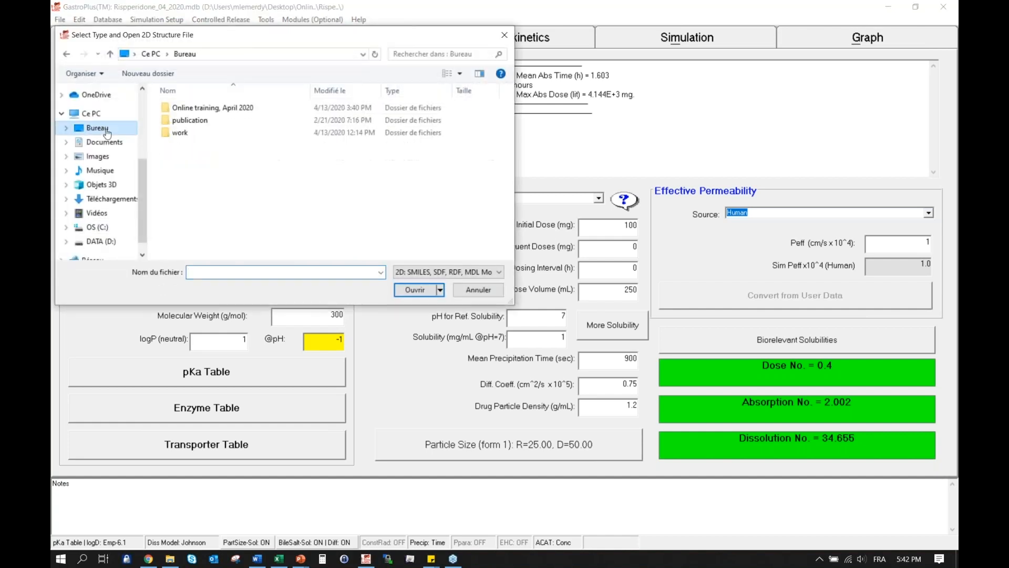
{"action": "double_click", "coordinate": [200, 108]}
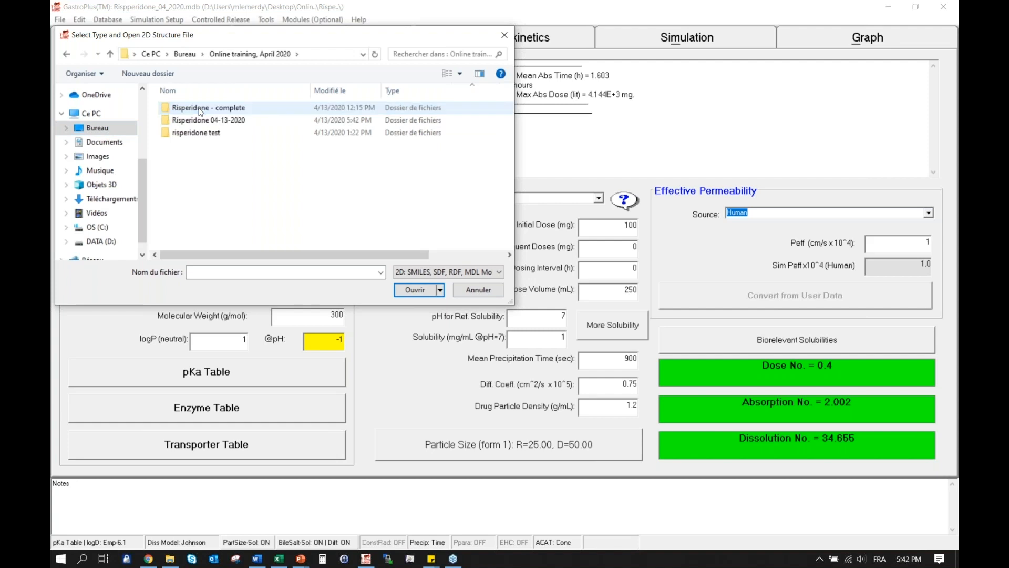
{"action": "double_click", "coordinate": [205, 120]}
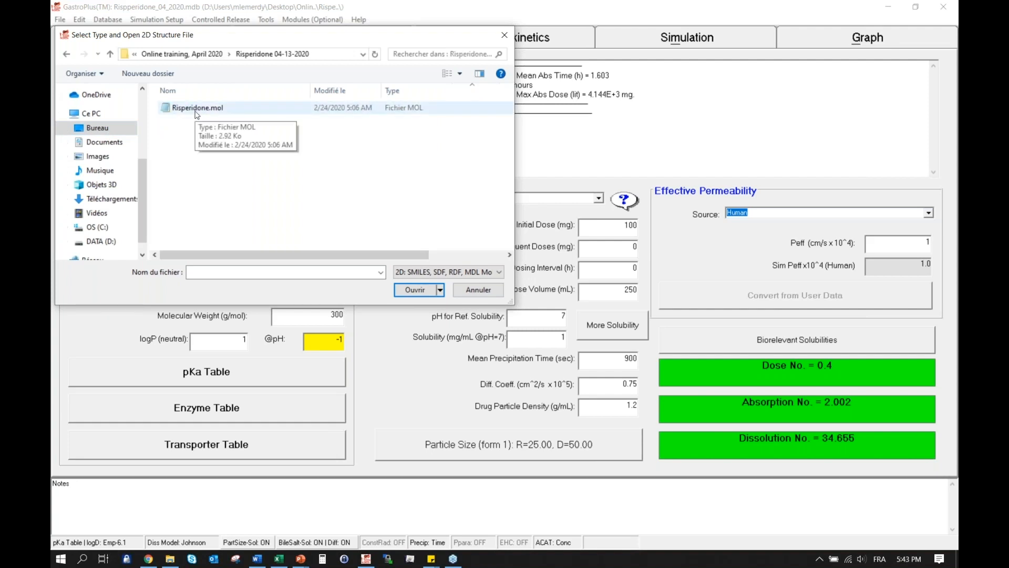
{"action": "left_click", "coordinate": [197, 113]}
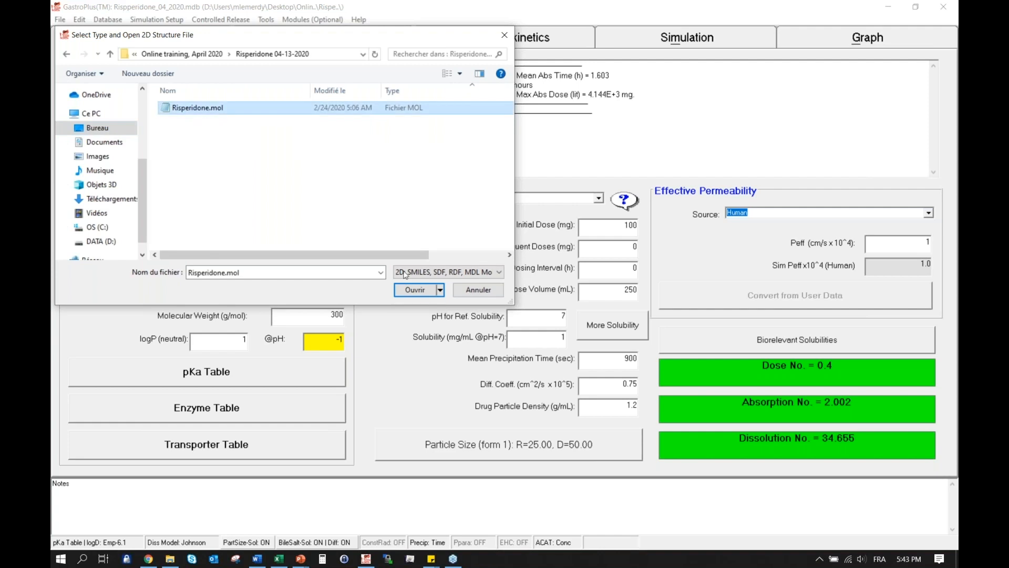
{"action": "left_click", "coordinate": [415, 290]}
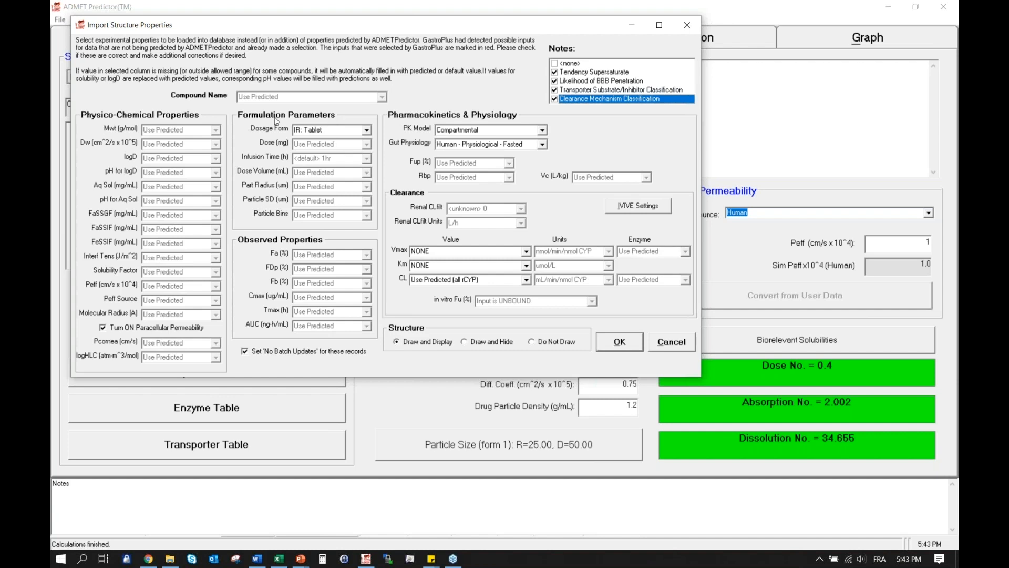
Step: Complete the structure import with a newly created PBPK model for the Japanese population, saved under its suggested file name
{"action": "left_click", "coordinate": [542, 131]}
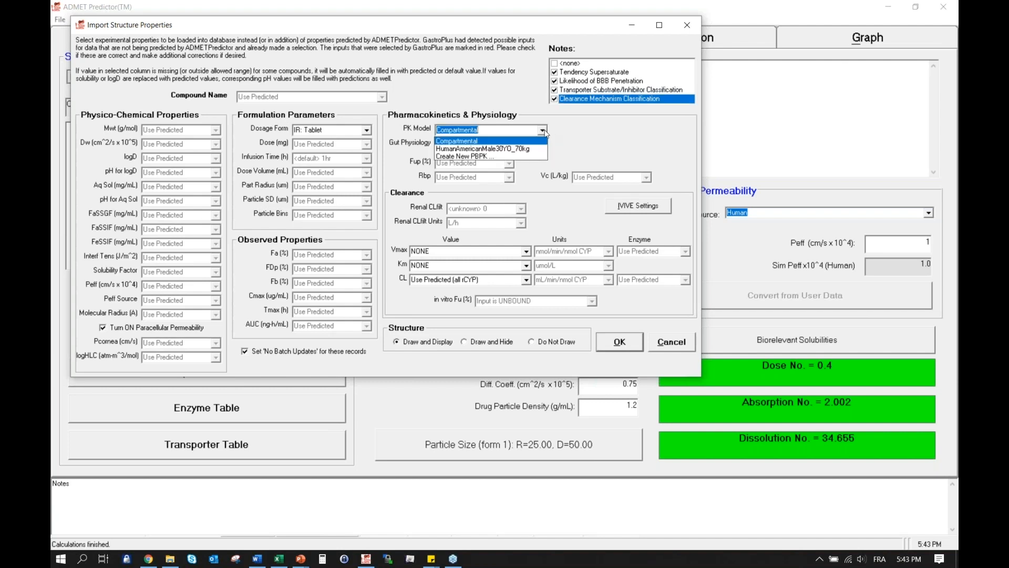
{"action": "left_click", "coordinate": [523, 155]}
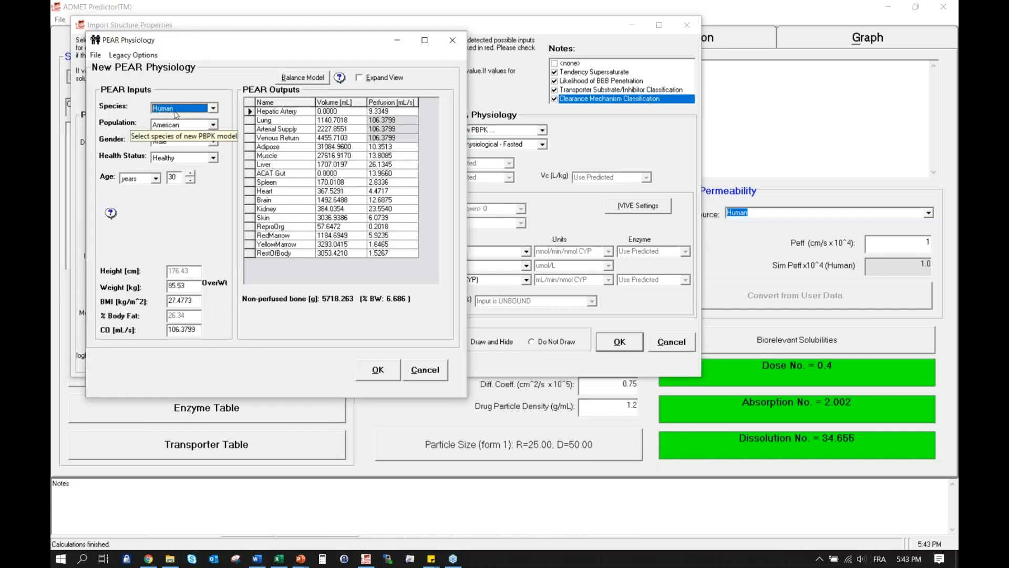
{"action": "left_click", "coordinate": [214, 127]}
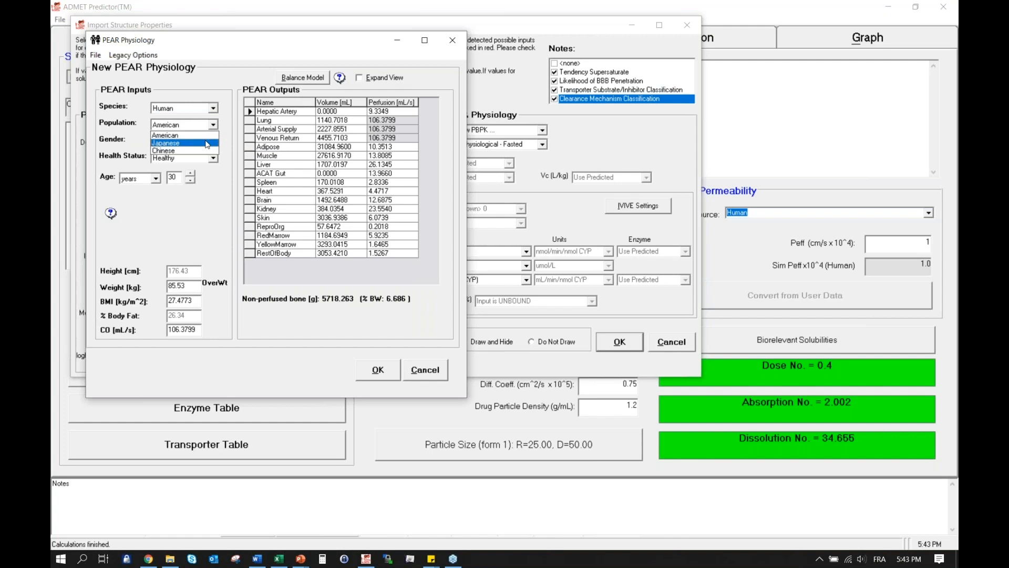
{"action": "left_click", "coordinate": [207, 144]}
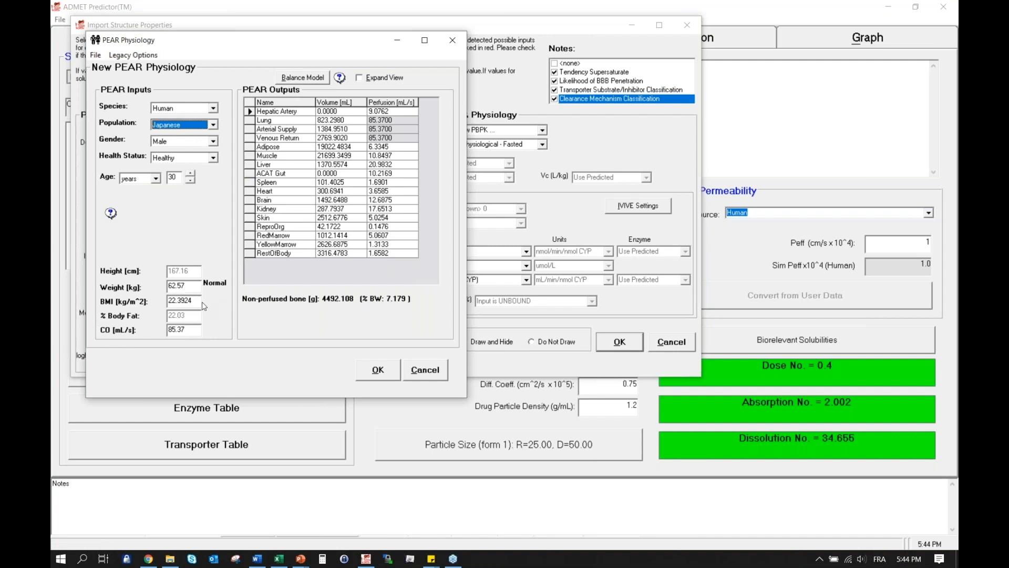
{"action": "left_click", "coordinate": [379, 373]}
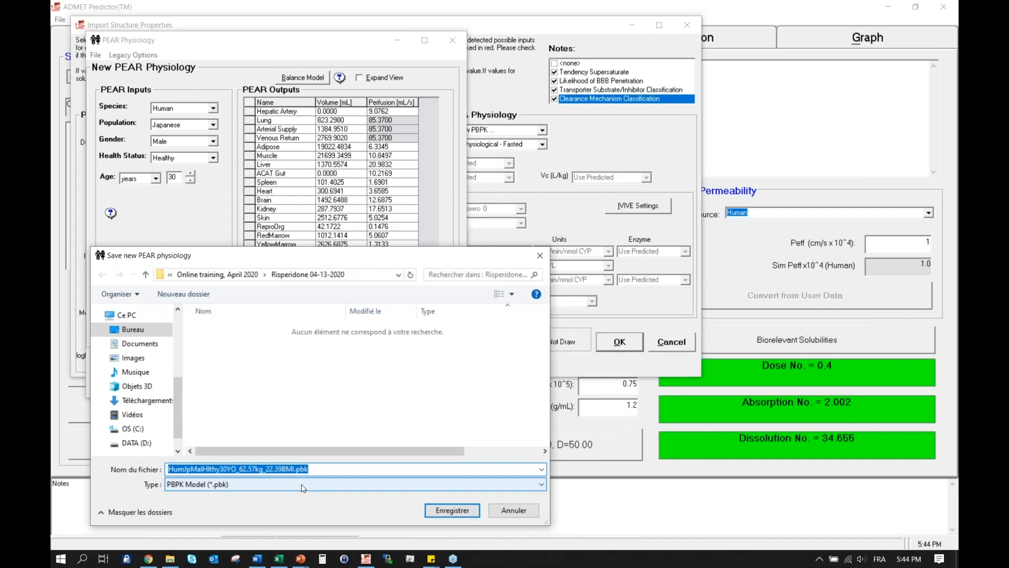
{"action": "left_click", "coordinate": [434, 511]}
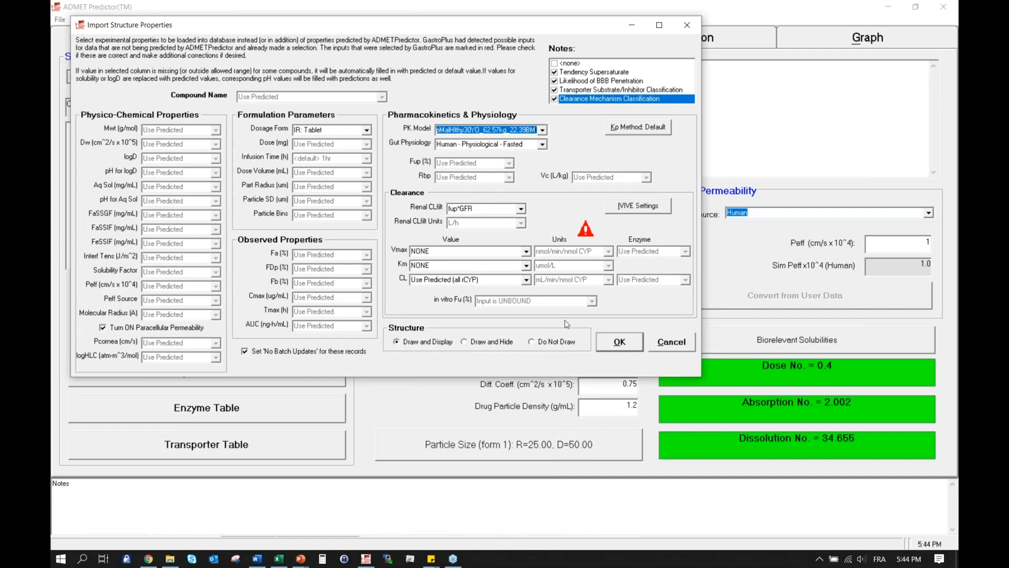
{"action": "left_click", "coordinate": [613, 343]}
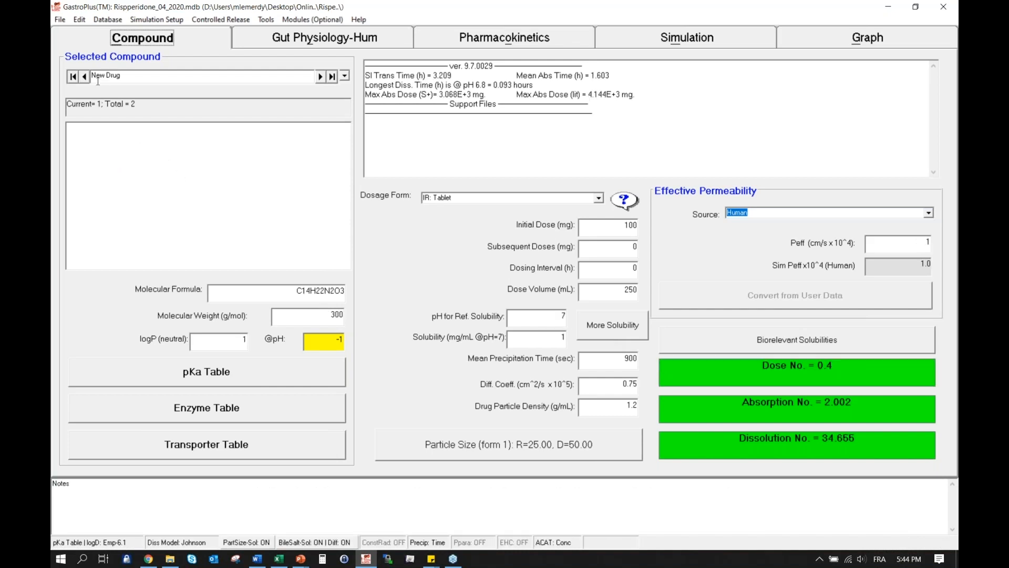
Step: Select the New Drug record and delete it from all tables of the database
{"action": "left_click", "coordinate": [345, 76]}
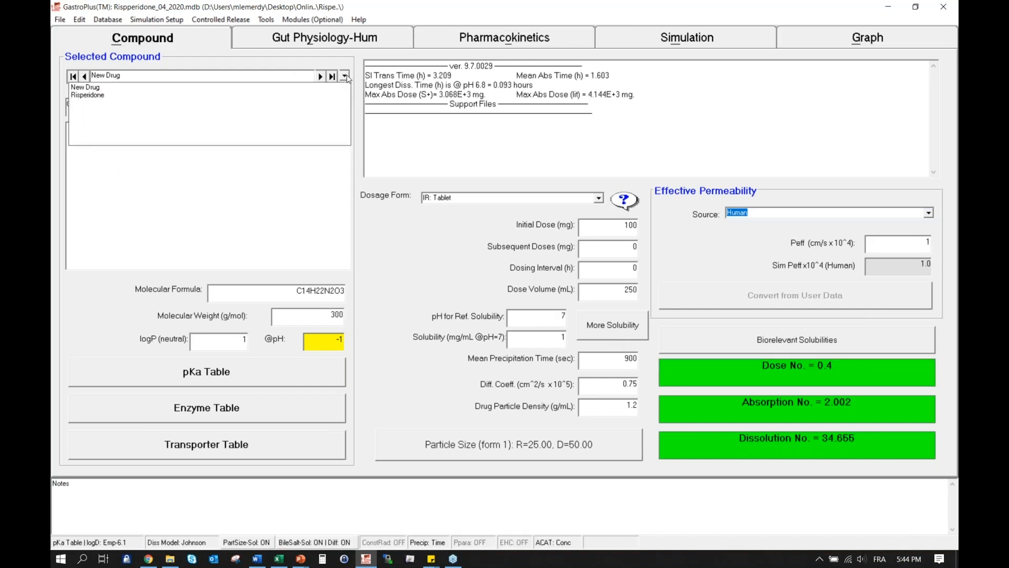
{"action": "left_click", "coordinate": [97, 88]}
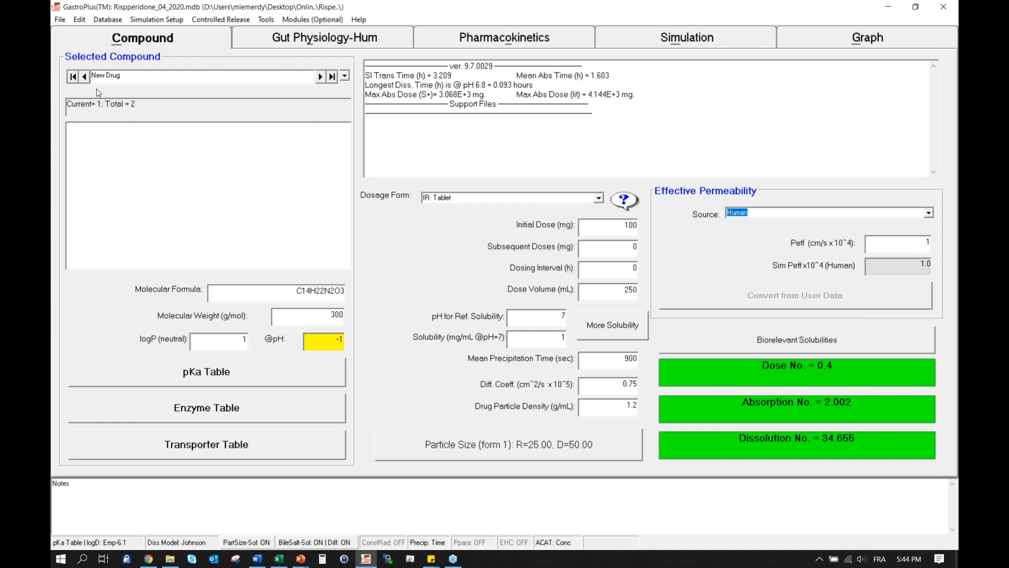
{"action": "left_click", "coordinate": [120, 21]}
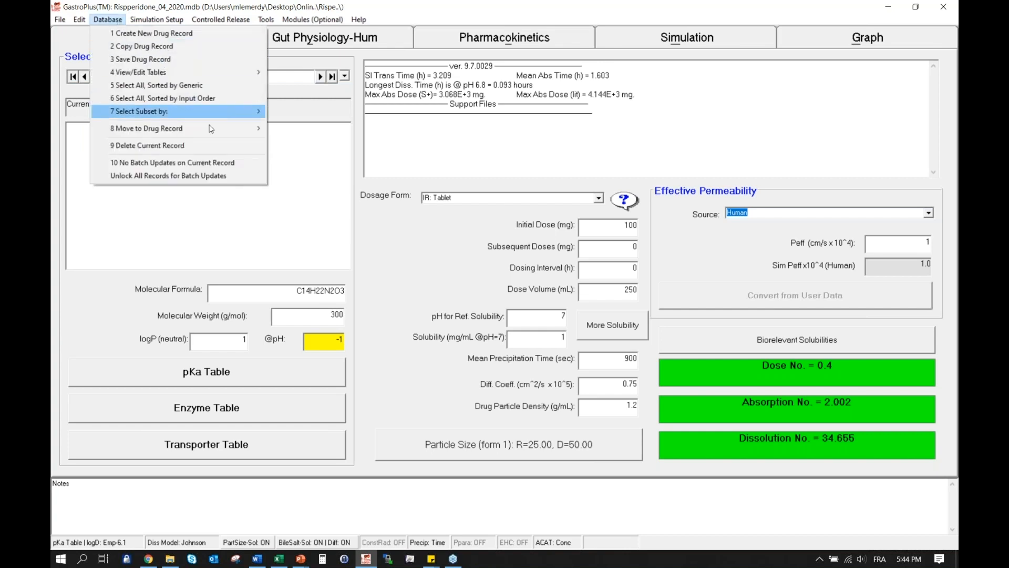
{"action": "left_click", "coordinate": [210, 145]}
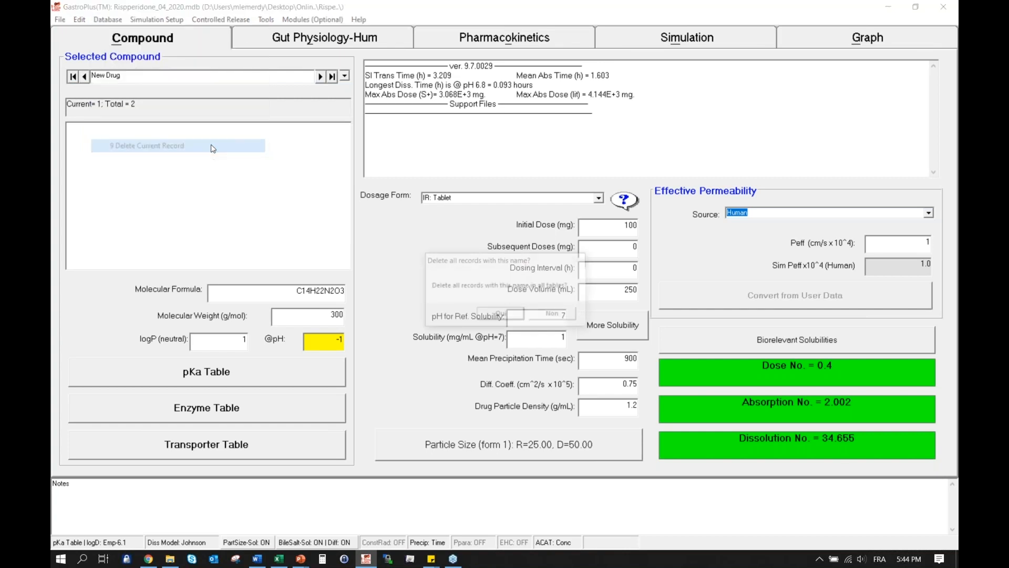
{"action": "left_click", "coordinate": [502, 315]}
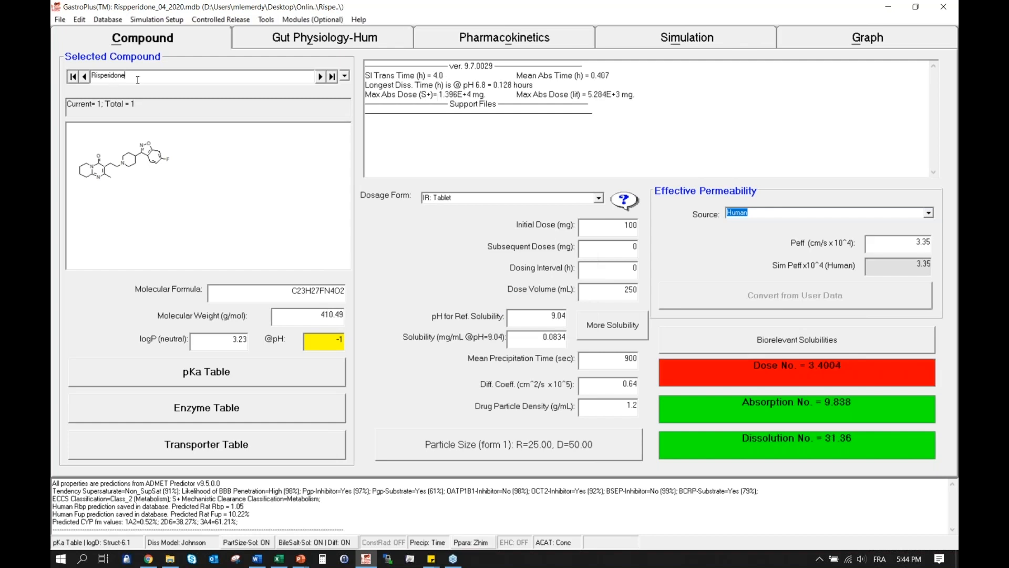
Step: Rename the Risperidone record to "Risperidone ADMET 9.5" in all tables and support files
{"action": "type", "text": "ADMET 9.5"}
{"action": "key", "text": "Return"}
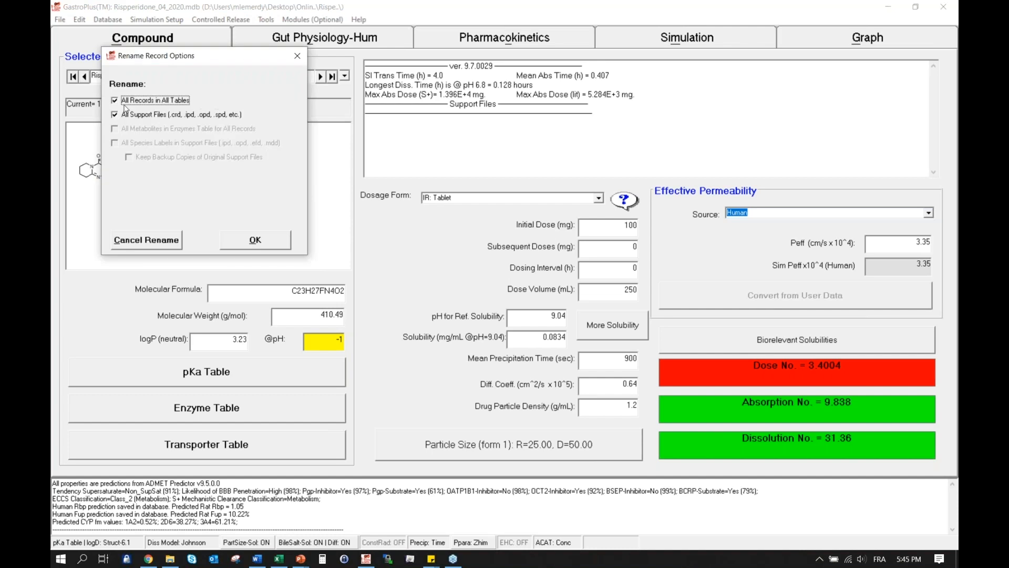
{"action": "left_click", "coordinate": [243, 242]}
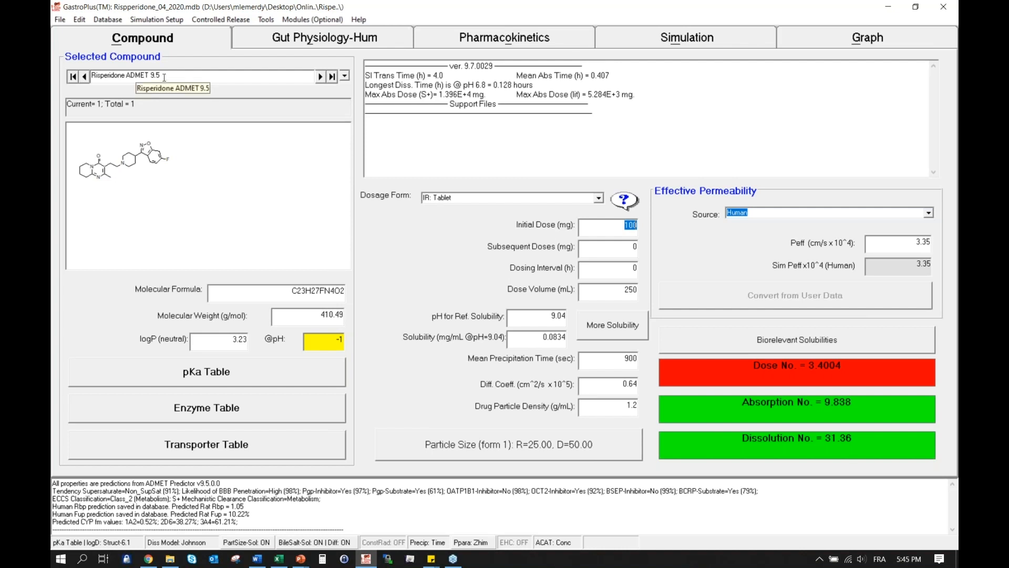
Step: Copy the drug record as "Japanese PO 2mg ISIVE" with notes and support files, unlocked, and set its initial dose to 2 mg
{"action": "left_click", "coordinate": [115, 21]}
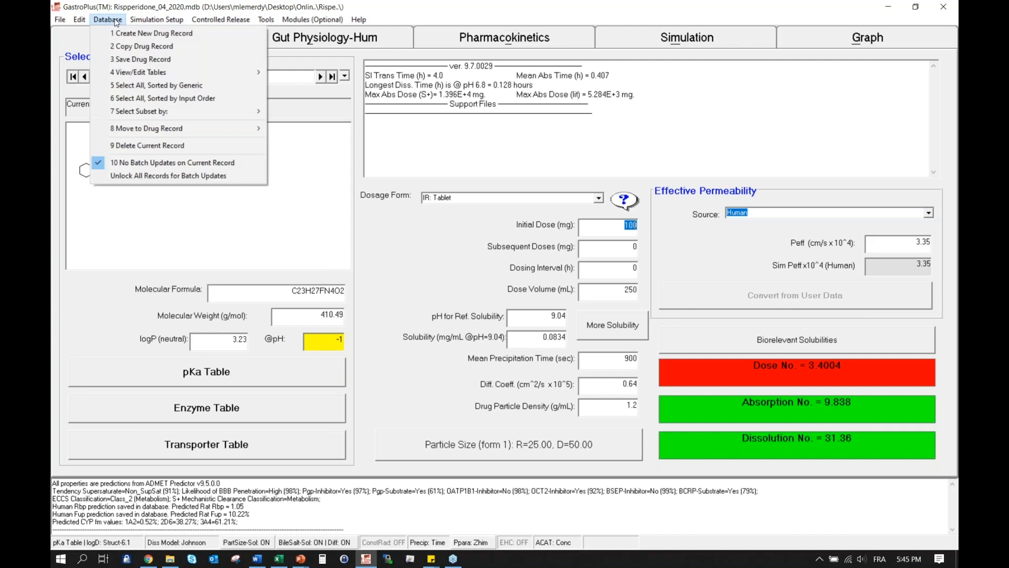
{"action": "left_click", "coordinate": [170, 50]}
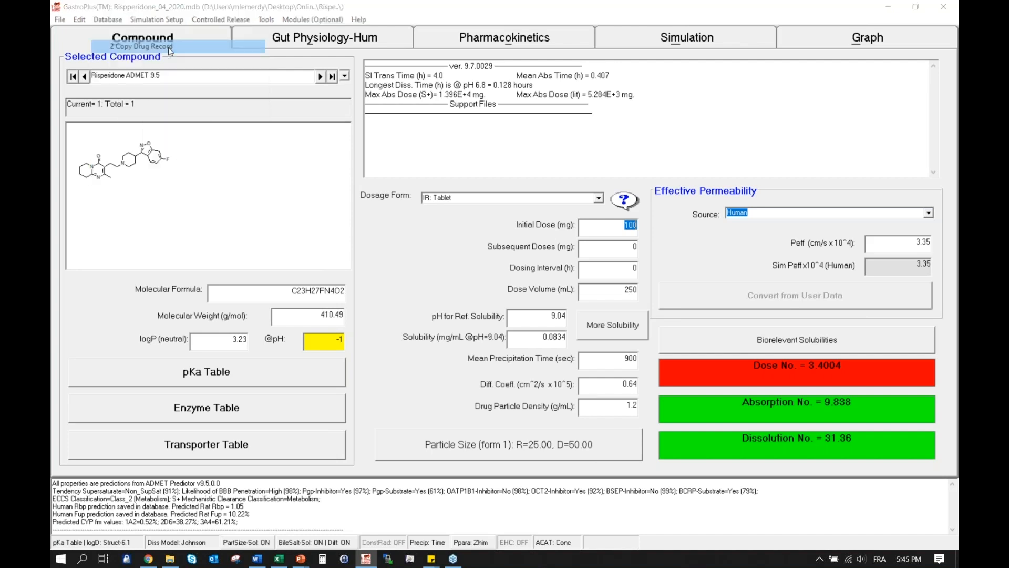
{"action": "left_click_drag", "start_coordinate": [175, 73], "coordinate": [416, 98]}
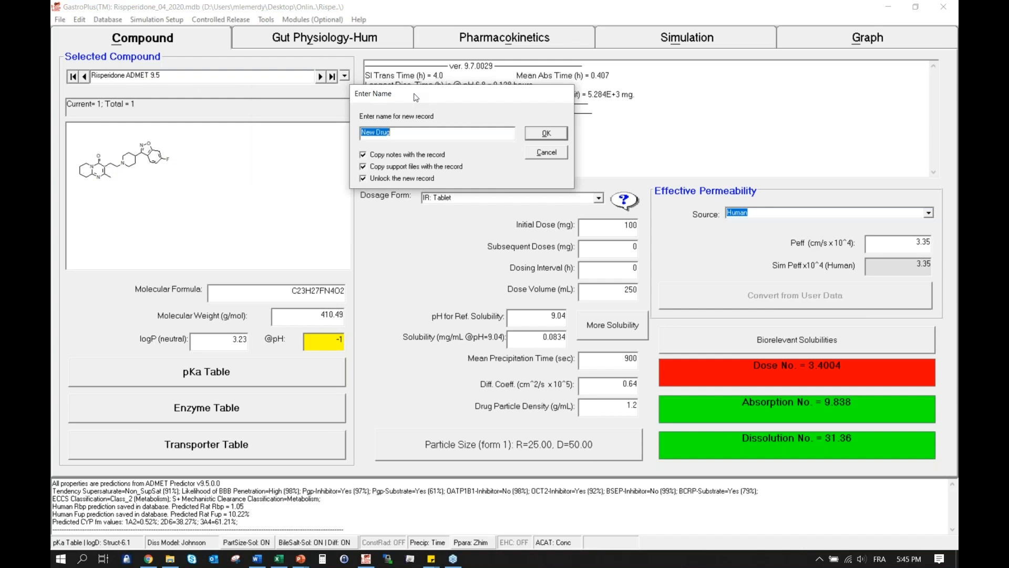
{"action": "type", "text": "panese"}
{"action": "type", "text": " PO 2"}
{"action": "type", "text": "mg"}
{"action": "type", "text": " IS"}
{"action": "type", "text": "M"}
{"action": "type", "text": "E"}
{"action": "left_click", "coordinate": [545, 135]}
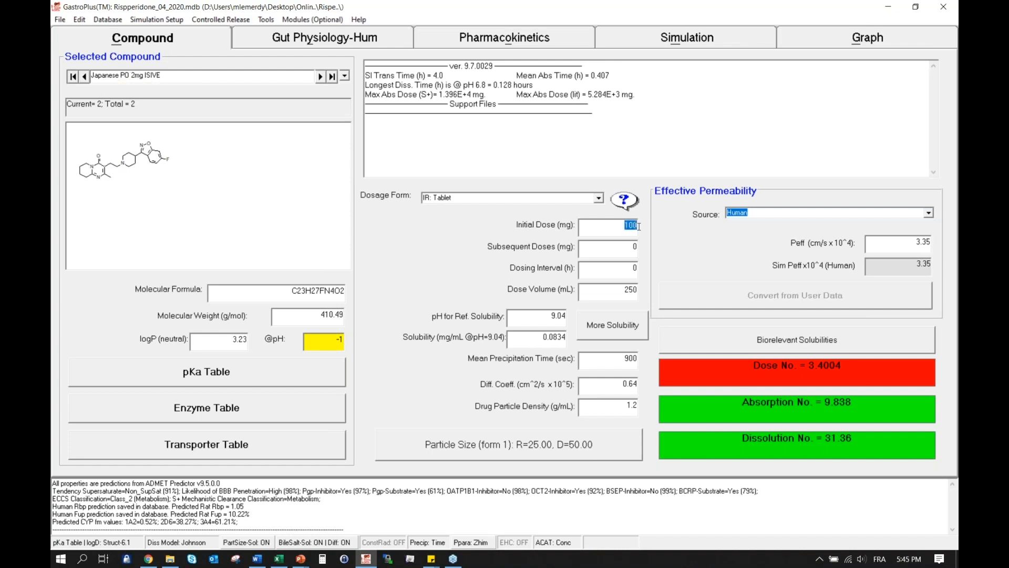
{"action": "type", "text": "2"}
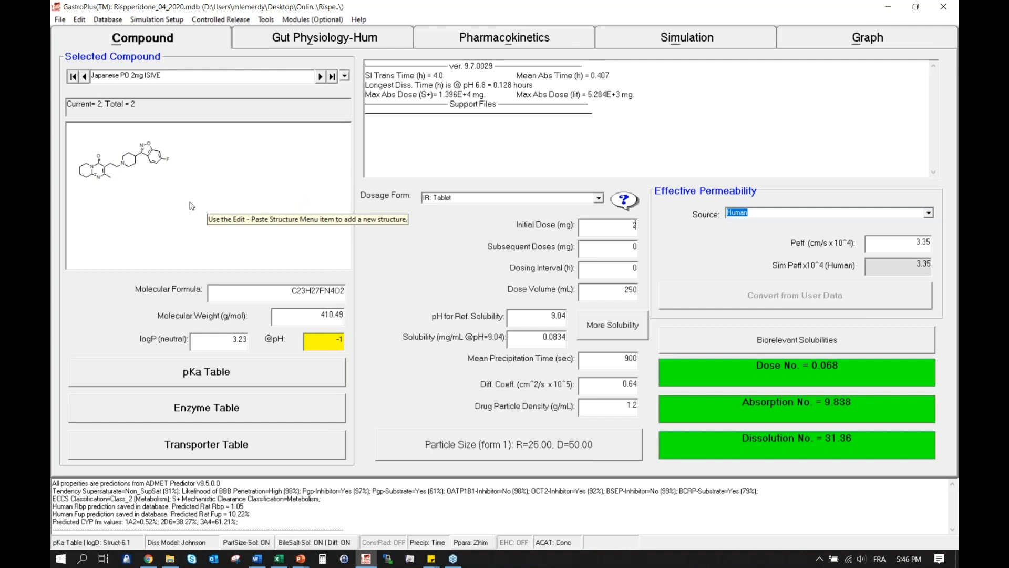
Step: Open tissue/plasma concentration-time data entry for other dosage forms (.opd) and set the units to µg/L (ng/mL) vs hr
{"action": "left_click", "coordinate": [61, 20]}
{"action": "mouse_move", "coordinate": [281, 73]}
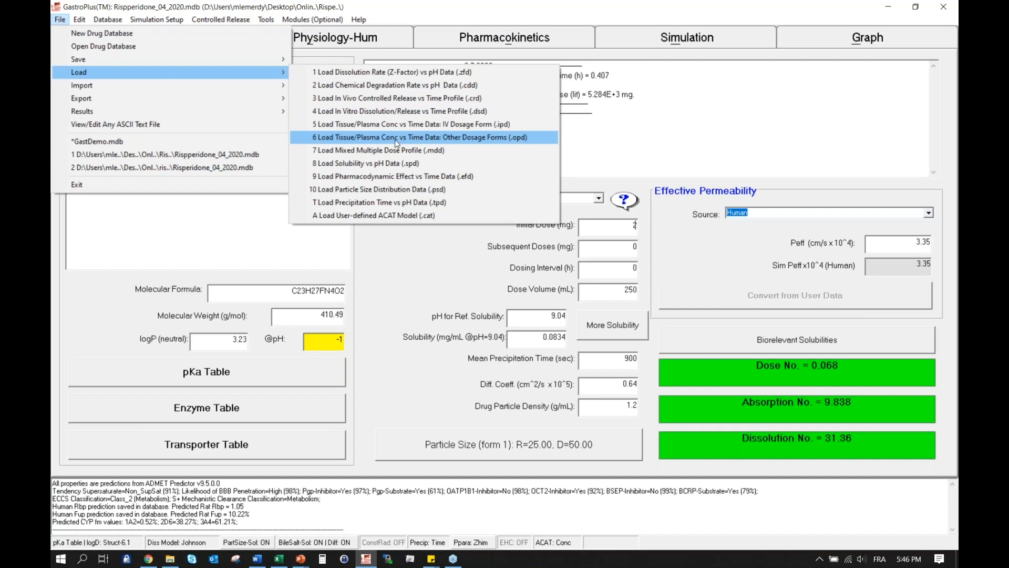
{"action": "left_click", "coordinate": [481, 139]}
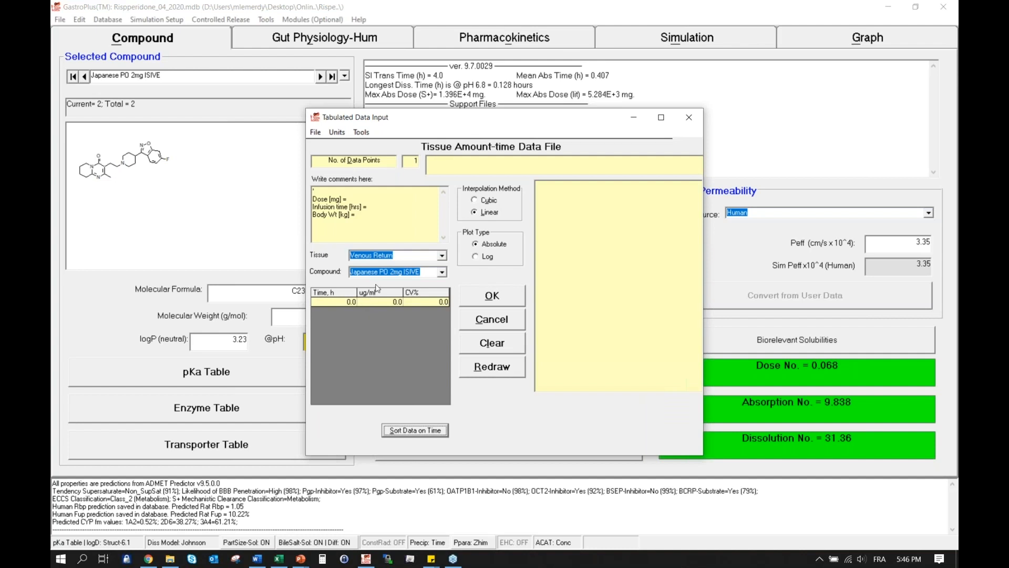
{"action": "left_click", "coordinate": [337, 132]}
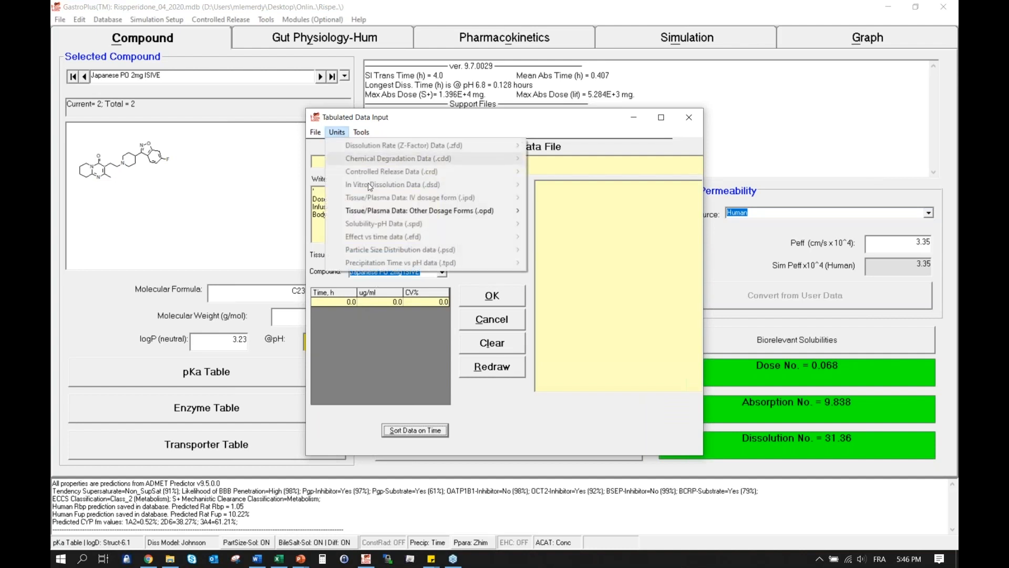
{"action": "mouse_move", "coordinate": [447, 210]}
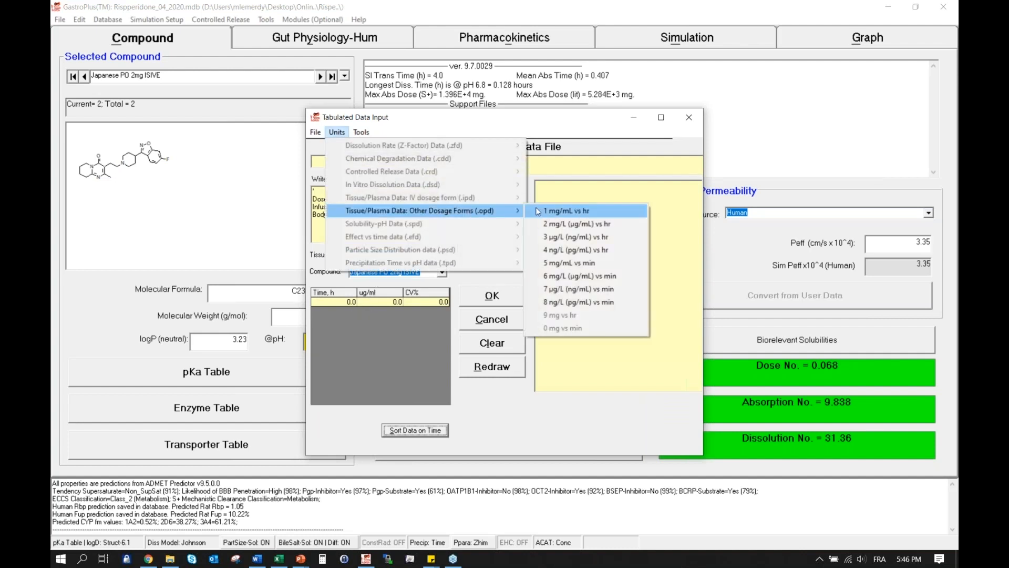
{"action": "left_click", "coordinate": [633, 243]}
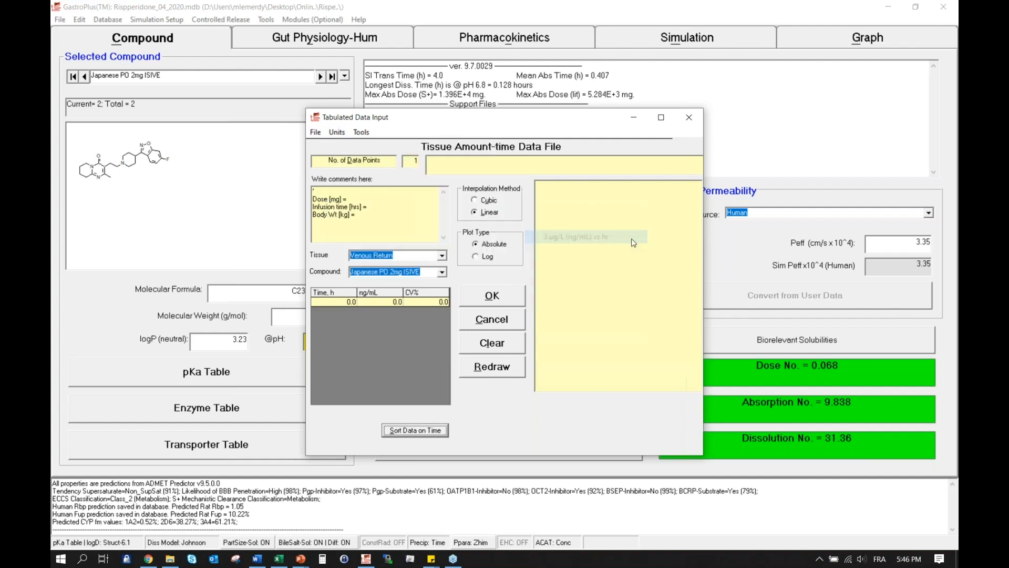
Step: Fill the table with the 11 venous return concentration points copied from Excel, from 0 h to 24 h (0.37 ng/mL), and redraw the plot
{"action": "key", "text": "alt+Tab"}
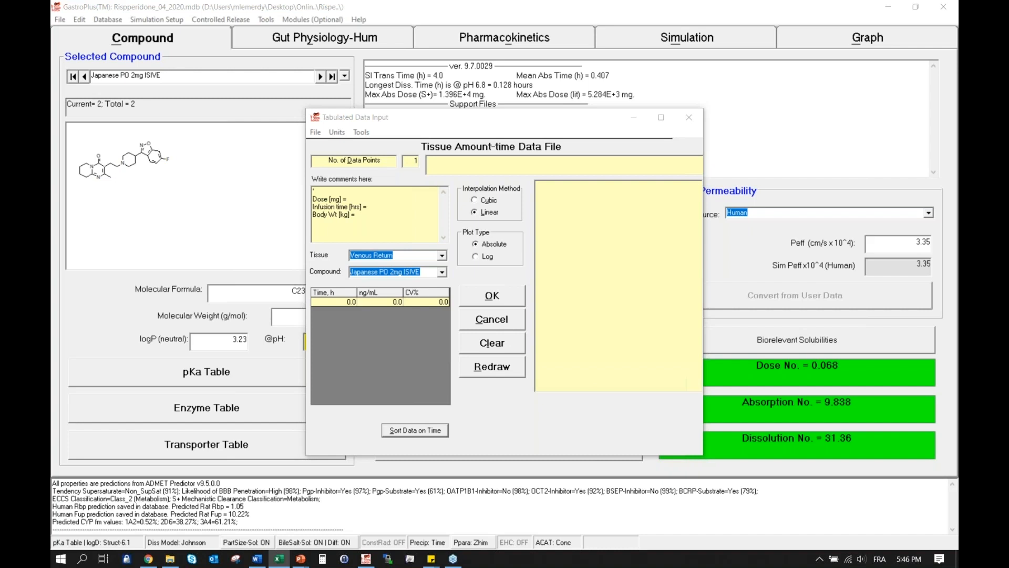
{"action": "left_click", "coordinate": [342, 304]}
{"action": "type", "text": "0.0\t0.0 0.18\t1.19 0.35\t7.39 0.71\t9.85 1.24\t10.4 1.85\t8.28 2.5\t6.42 5.0\t5.0 8.0\t2.61 12.0\t1.27 24.0\t0.37"}
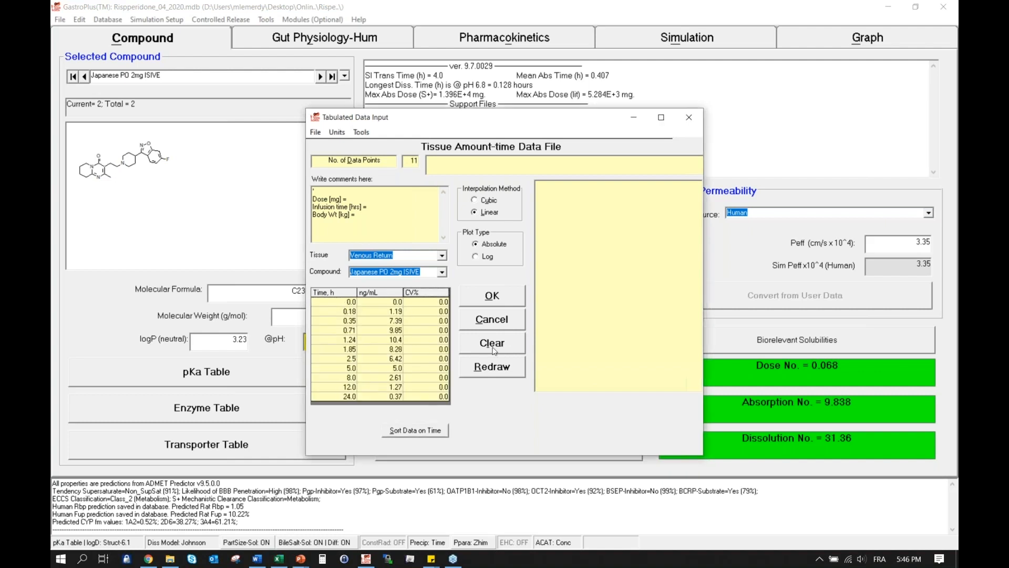
{"action": "left_click", "coordinate": [517, 371]}
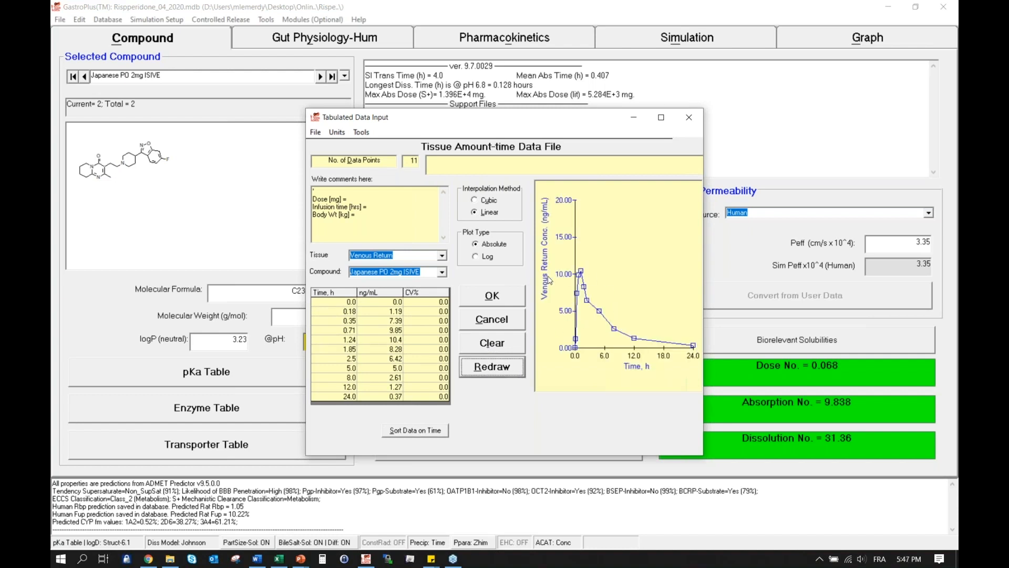
Step: Accept the concentration table and save the oral plasma data as "Japanese PO 2mg ISIVE.opd" in the Risperidone project folder
{"action": "left_click", "coordinate": [510, 294]}
{"action": "left_click", "coordinate": [494, 321]}
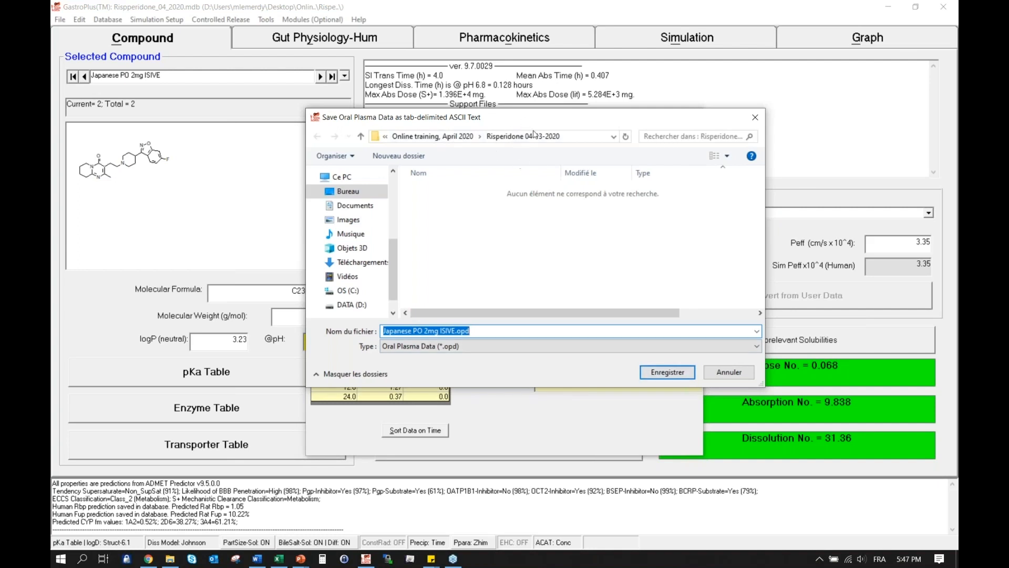
{"action": "left_click", "coordinate": [658, 373]}
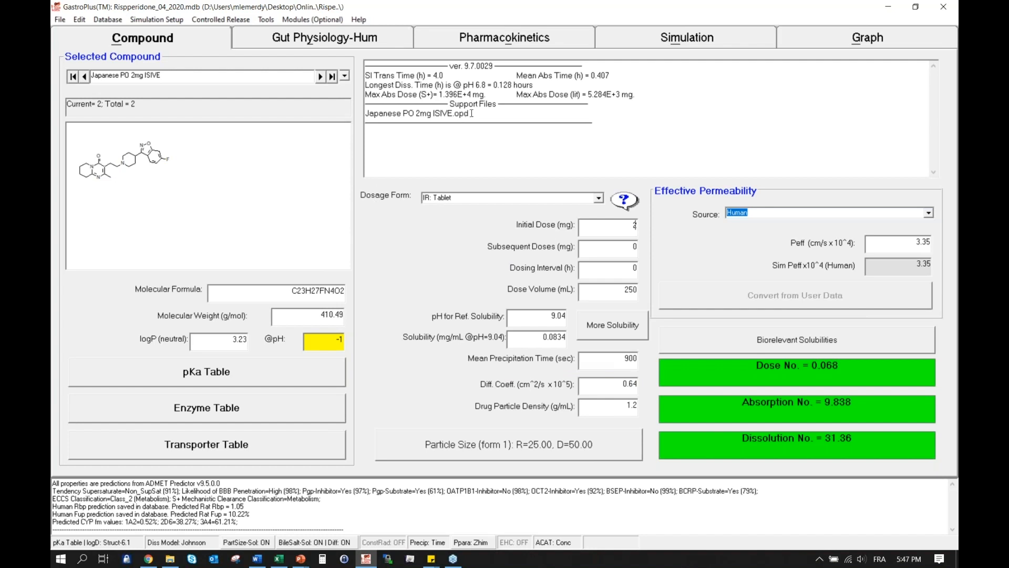
{"action": "left_click_drag", "start_coordinate": [470, 114], "coordinate": [366, 114]}
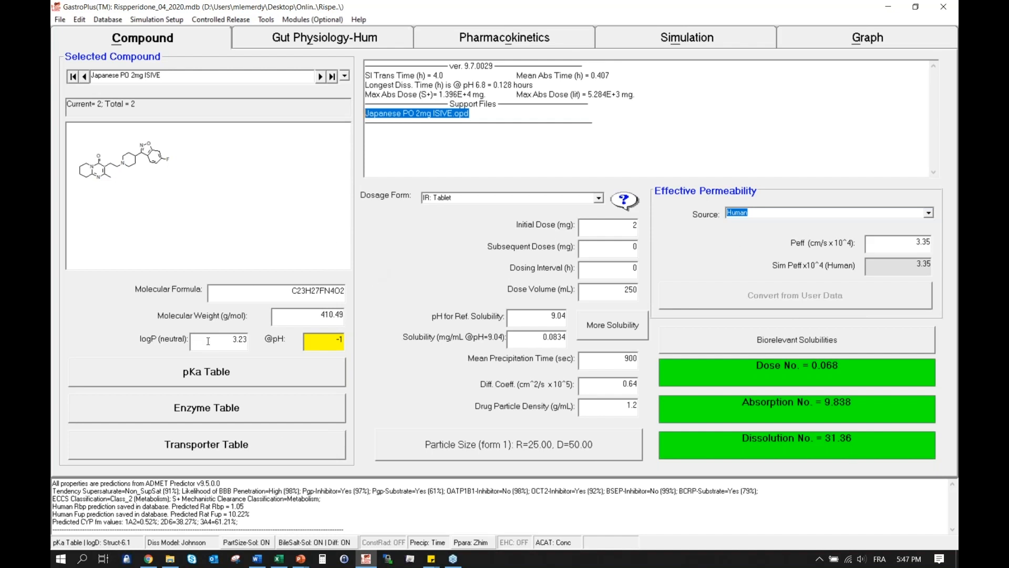
Step: Review the gut compartment parameters, the PBPK model and the liver and kidney clearances for the 2 mg oral record
{"action": "left_click", "coordinate": [340, 42]}
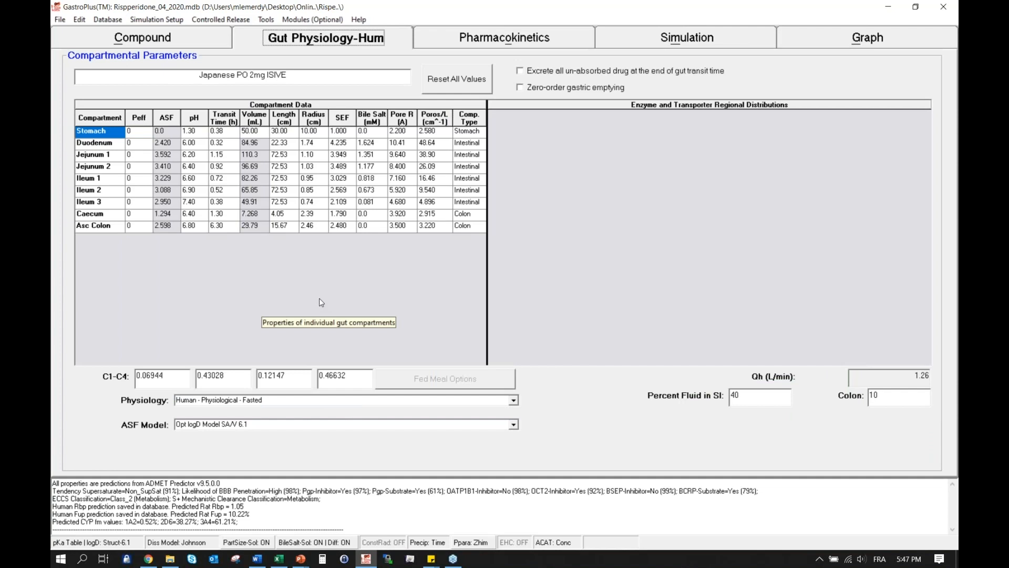
{"action": "left_click", "coordinate": [508, 42]}
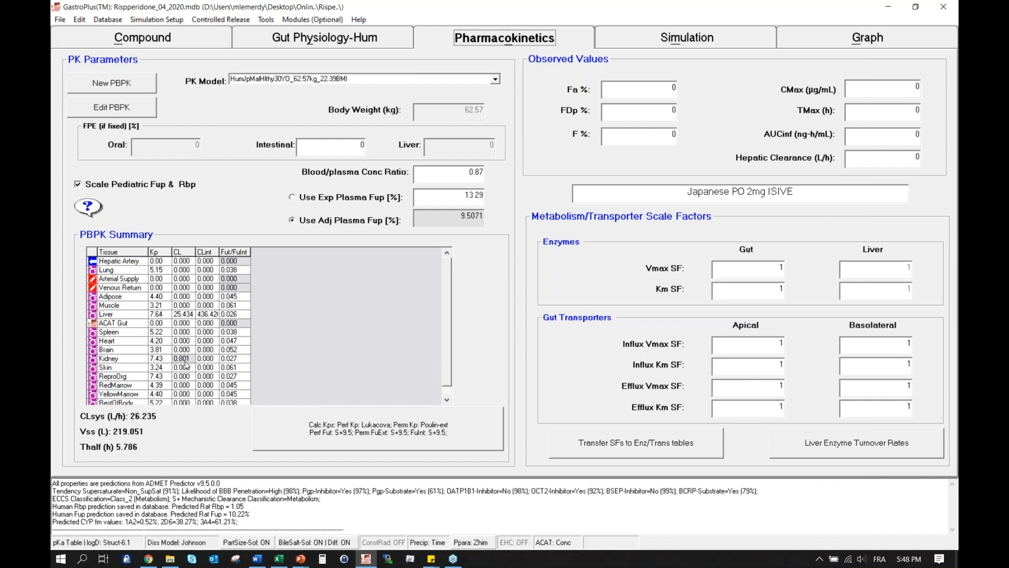
{"action": "mouse_move", "coordinate": [186, 365]}
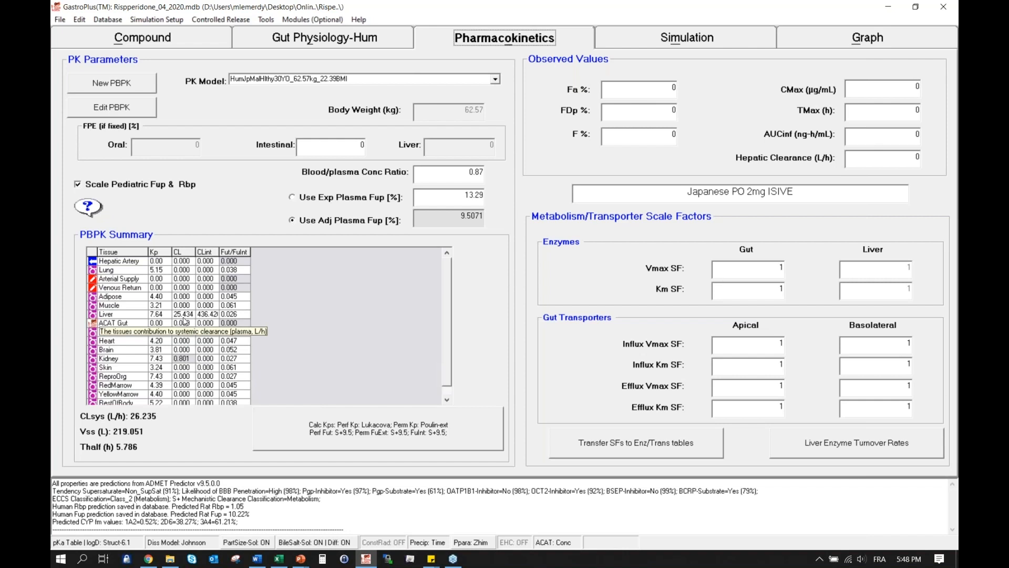
Step: Run a single 24 h simulation of the 2 mg oral record and compare the plasma concentration curve with the observed data
{"action": "left_click", "coordinate": [646, 42]}
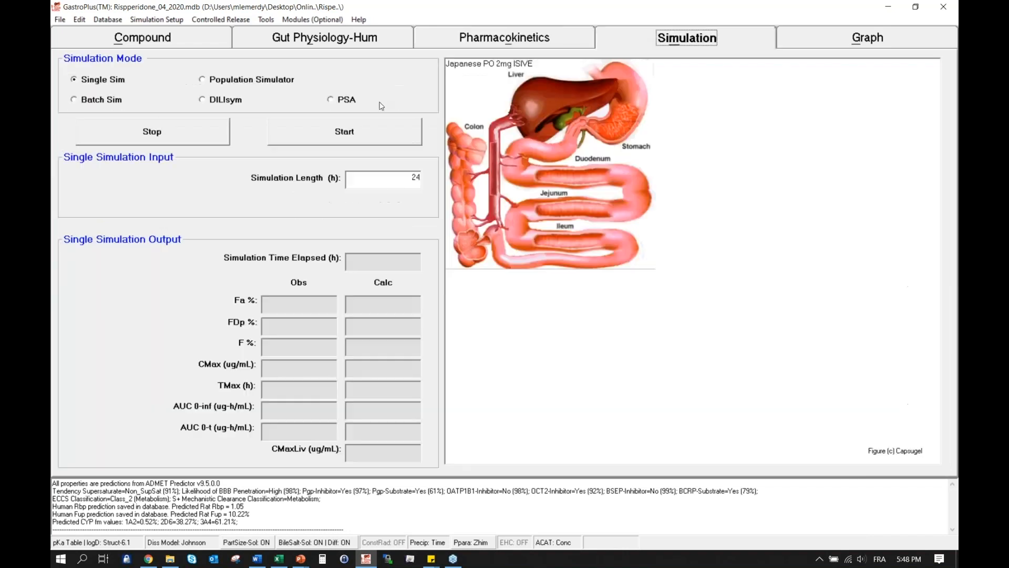
{"action": "left_click", "coordinate": [325, 141]}
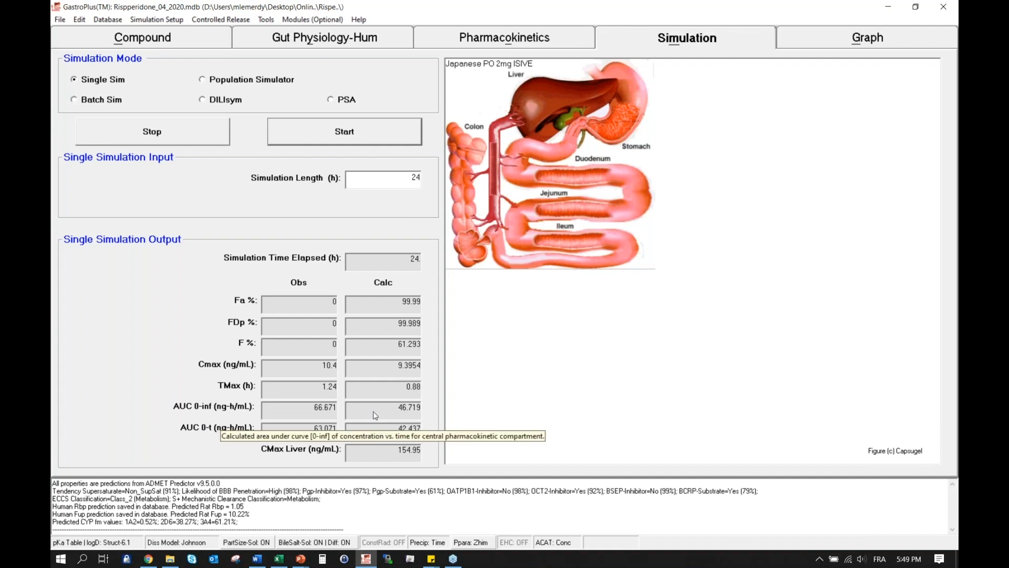
{"action": "left_click", "coordinate": [809, 46]}
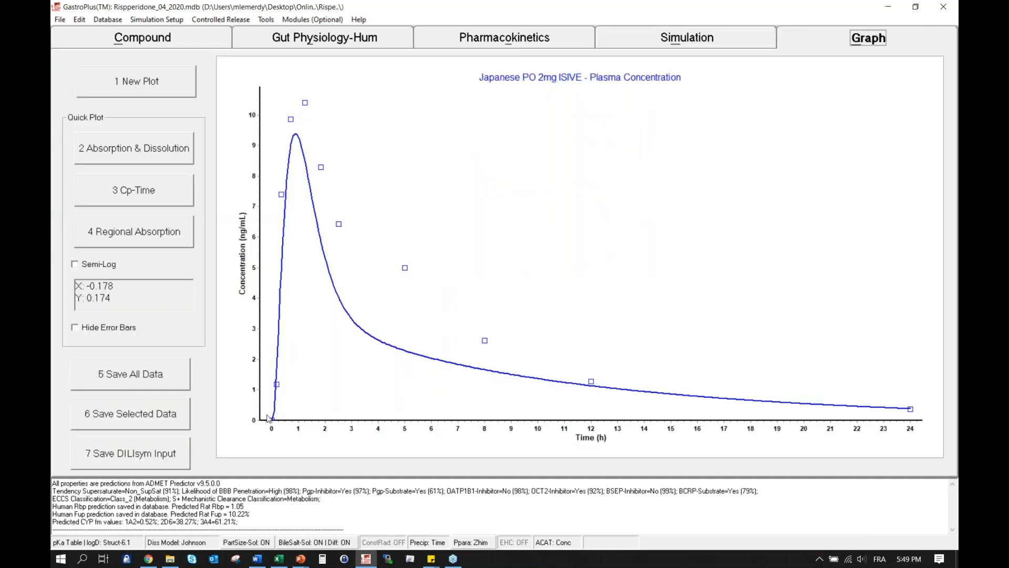
{"action": "mouse_move", "coordinate": [271, 418]}
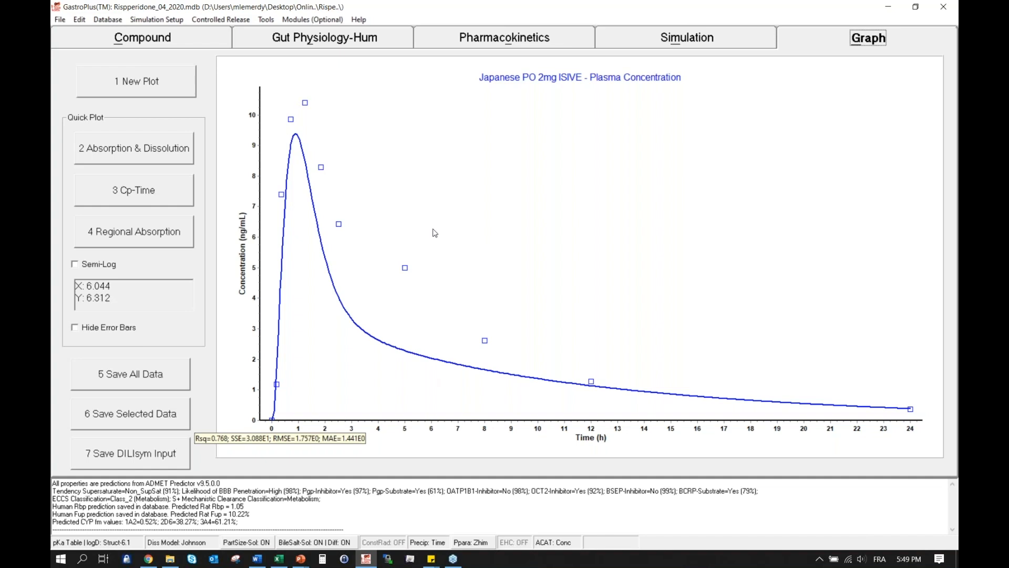
Step: Save the database changes and copy the drug record as "Japanese PO 2mg ISIVE Enz" with its notes and support files
{"action": "left_click", "coordinate": [184, 45]}
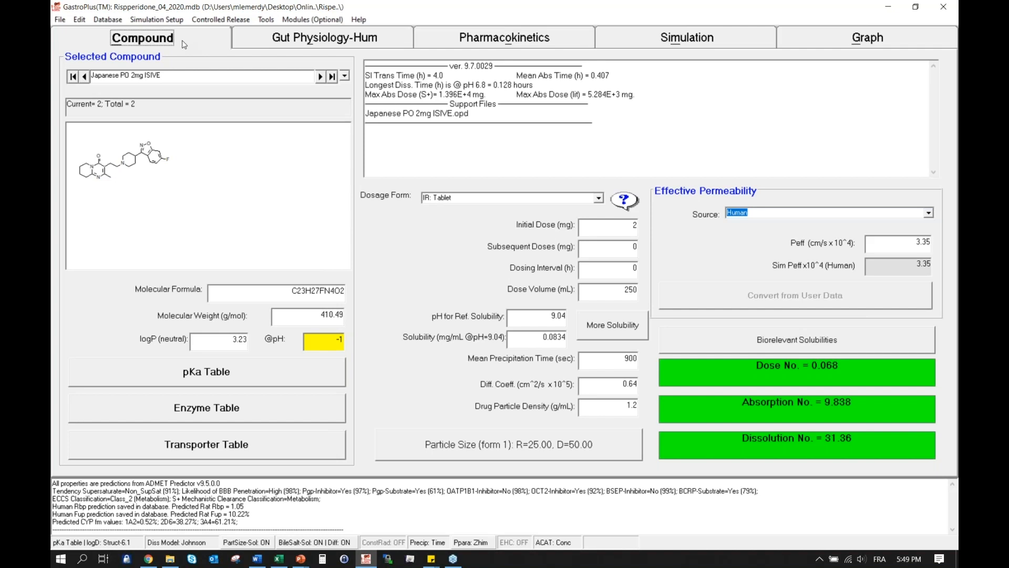
{"action": "left_click_drag", "start_coordinate": [170, 75], "coordinate": [86, 77]}
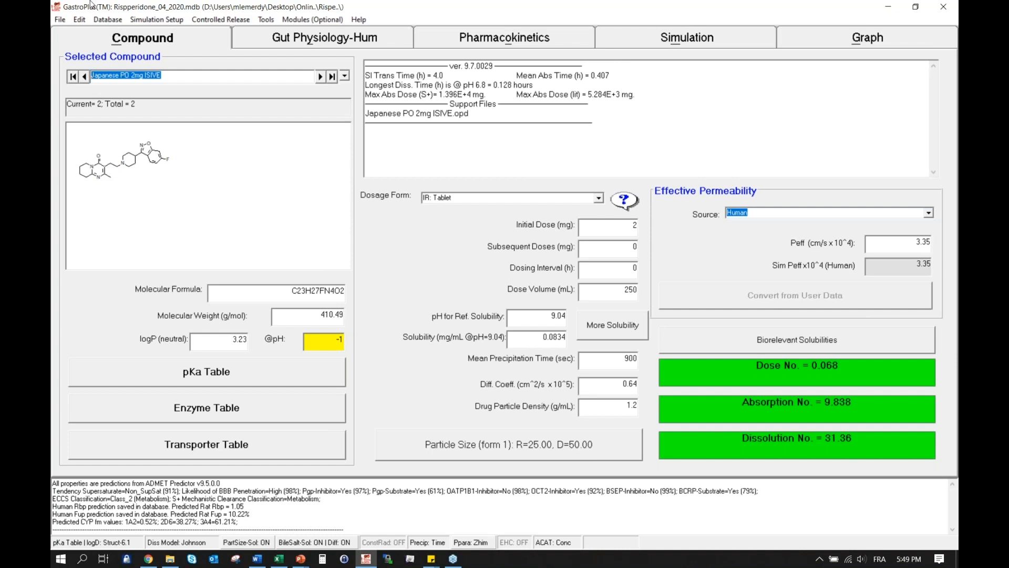
{"action": "left_click", "coordinate": [108, 20]}
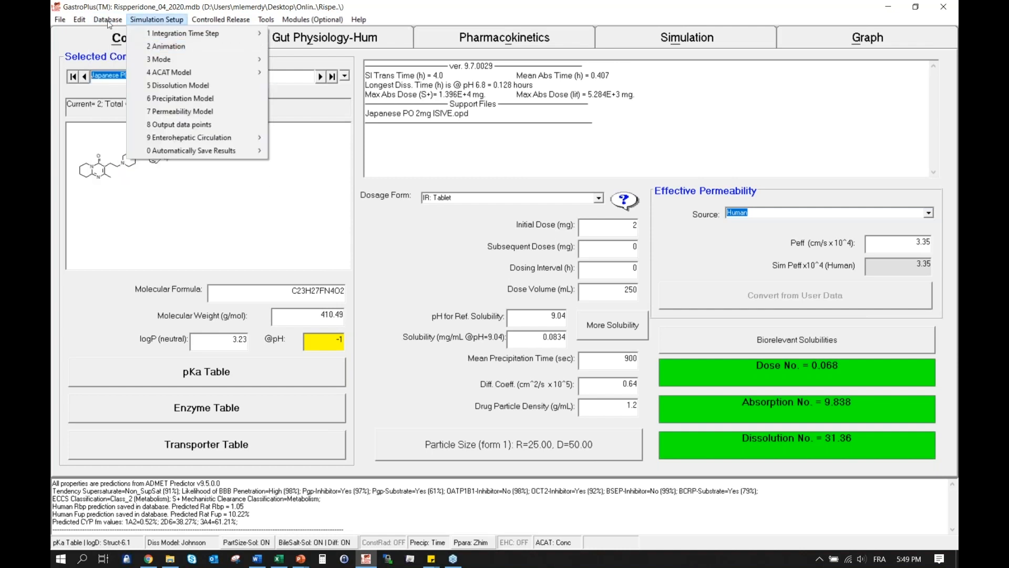
{"action": "left_click", "coordinate": [154, 47]}
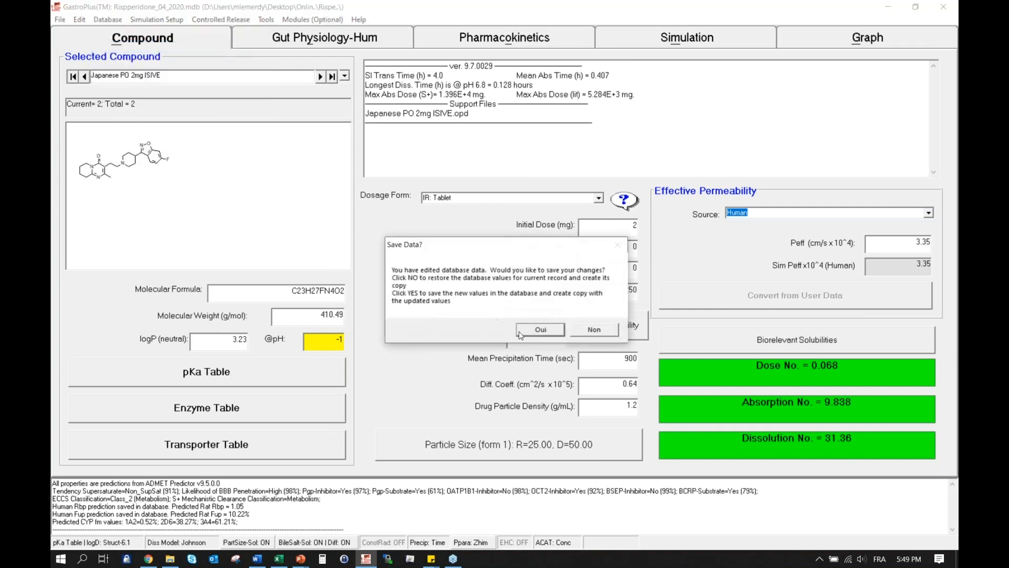
{"action": "left_click", "coordinate": [525, 330]}
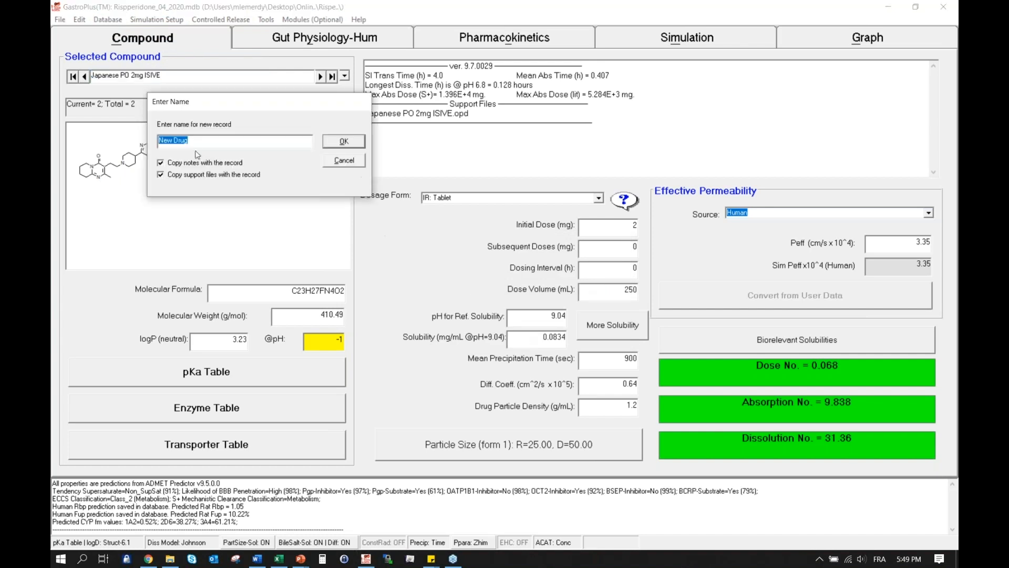
{"action": "key", "text": "ctrl+v"}
{"action": "type", "text": "En"}
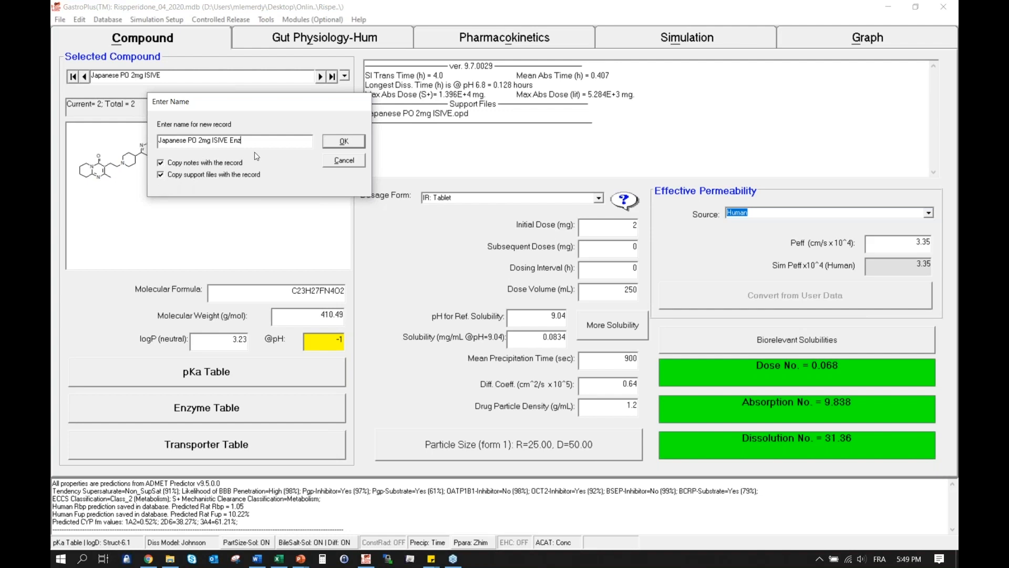
{"action": "left_click_drag", "start_coordinate": [281, 109], "coordinate": [230, 112]}
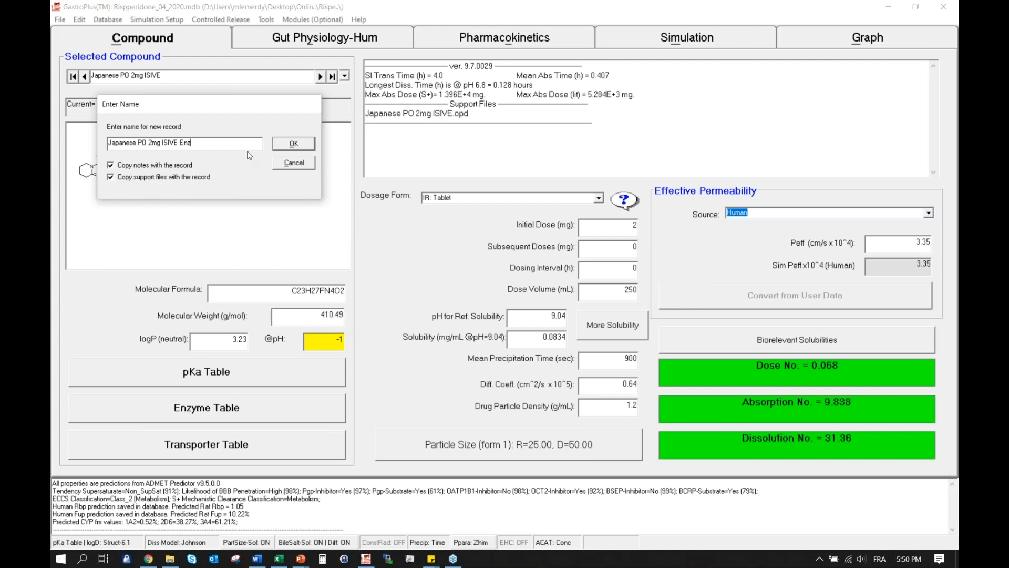
{"action": "left_click", "coordinate": [292, 146]}
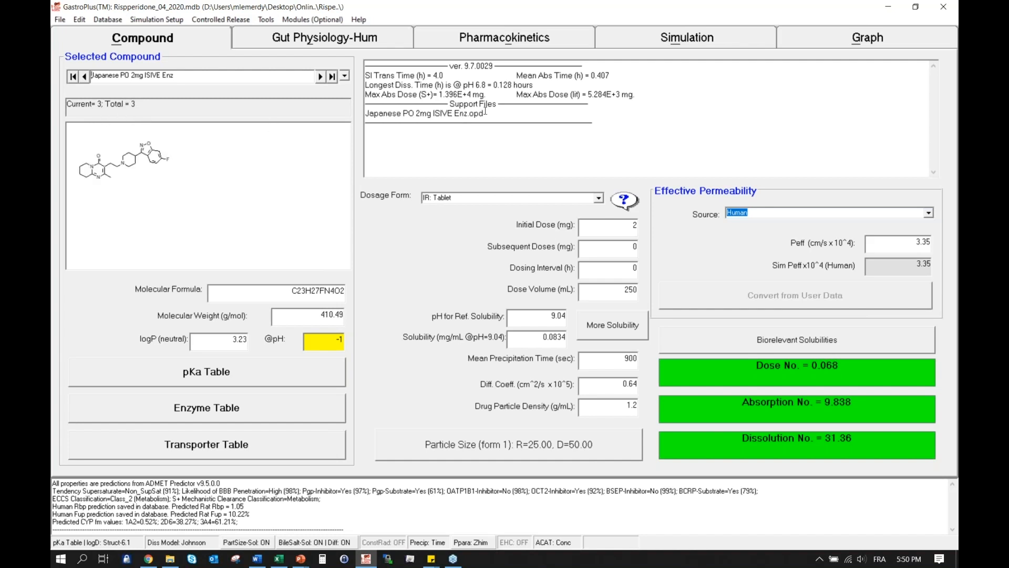
{"action": "left_click_drag", "start_coordinate": [485, 113], "coordinate": [360, 111]}
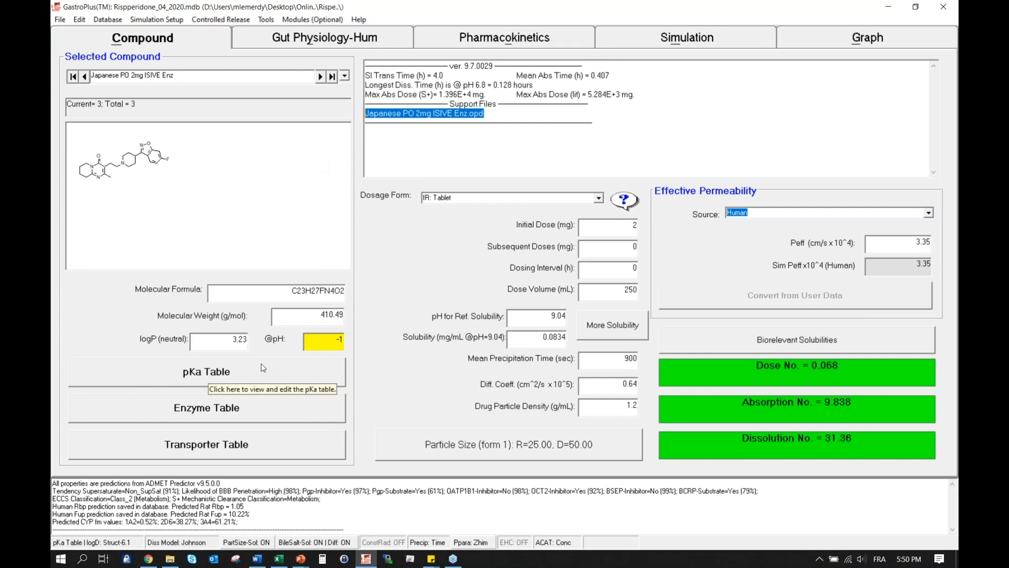
Step: Add two 3A4 rows to the new record's enzyme table, one located in Gut and one in PBPK
{"action": "left_click", "coordinate": [238, 416]}
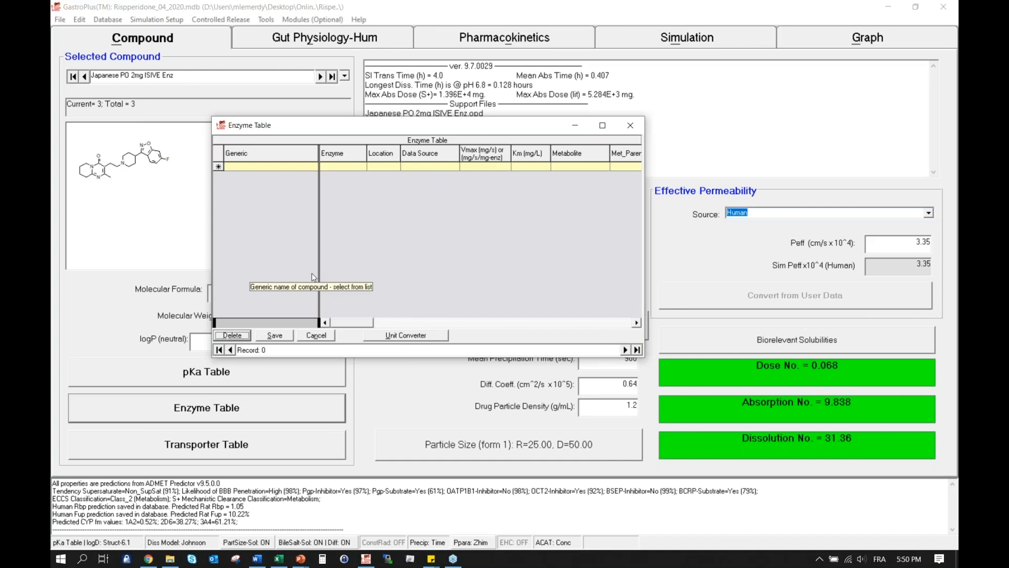
{"action": "left_click", "coordinate": [361, 168]}
{"action": "left_click", "coordinate": [357, 178]}
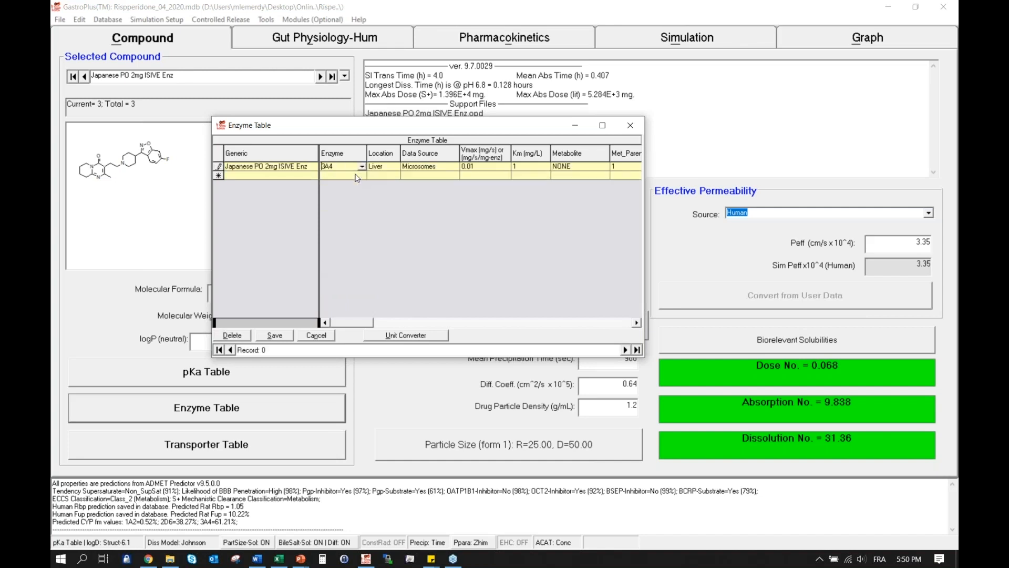
{"action": "left_click", "coordinate": [390, 168]}
{"action": "left_click", "coordinate": [396, 167]}
{"action": "left_click", "coordinate": [375, 175]}
{"action": "left_click", "coordinate": [362, 178]}
{"action": "left_click", "coordinate": [356, 184]}
{"action": "left_click", "coordinate": [392, 178]}
{"action": "left_click", "coordinate": [395, 175]}
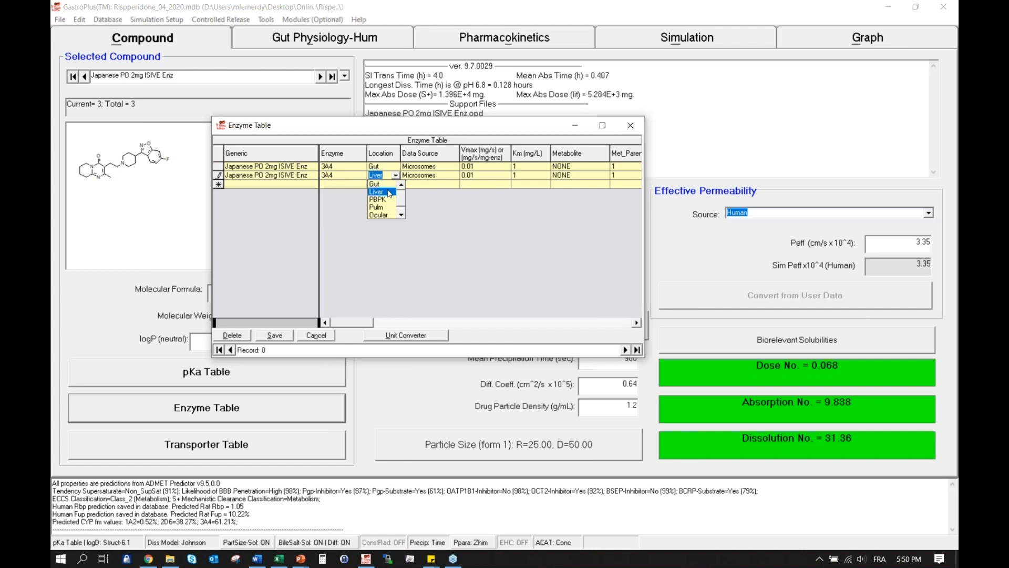
{"action": "left_click", "coordinate": [383, 200]}
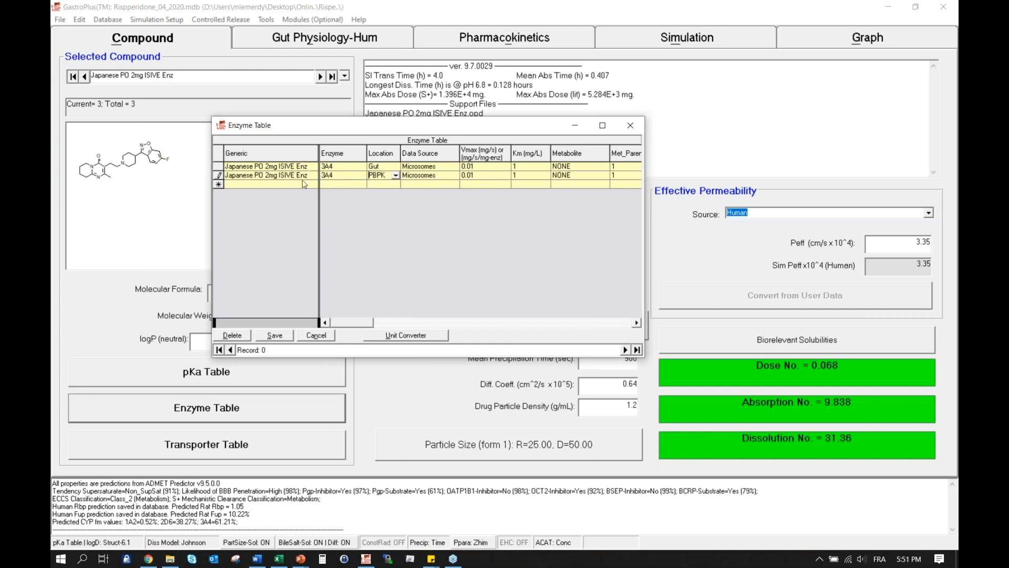
Step: Add two 2D6 rows to the enzyme table, one located in Gut and one in PBPK
{"action": "left_click", "coordinate": [361, 185]}
{"action": "left_click", "coordinate": [362, 185]}
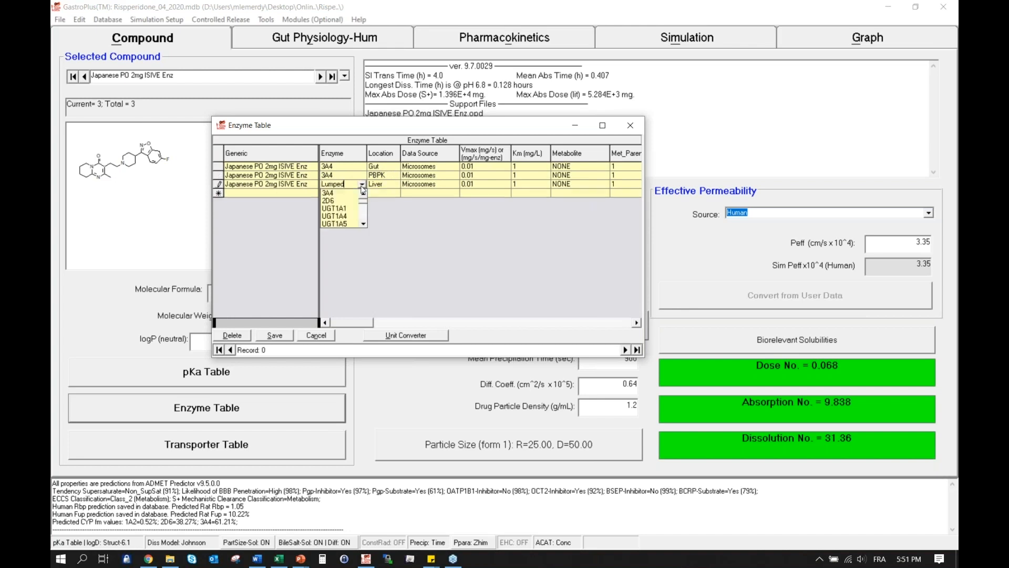
{"action": "left_click", "coordinate": [342, 201]}
{"action": "left_click", "coordinate": [353, 195]}
{"action": "left_click", "coordinate": [354, 195]}
{"action": "left_click", "coordinate": [343, 209]}
{"action": "left_click", "coordinate": [397, 186]}
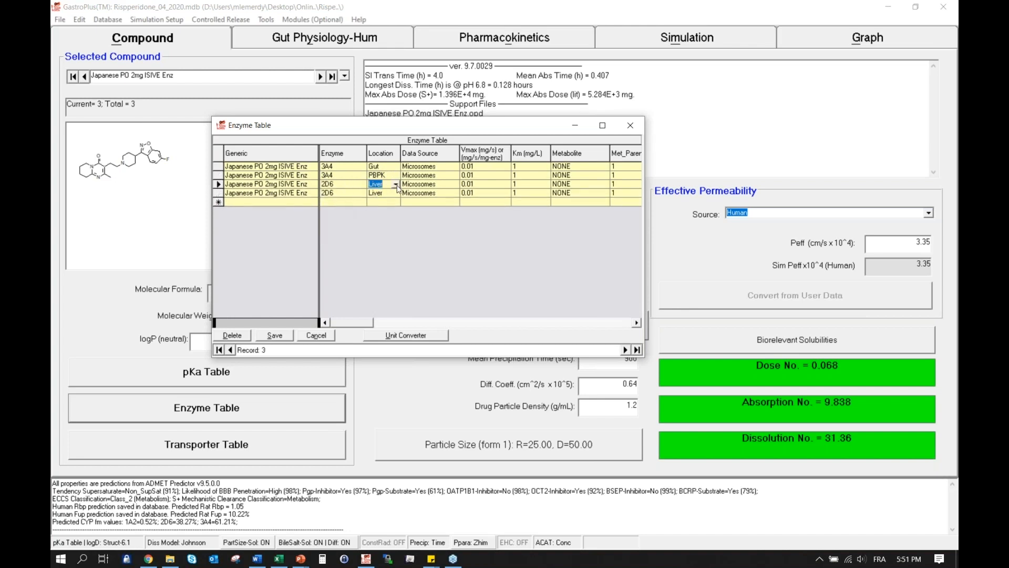
{"action": "left_click", "coordinate": [397, 186]}
{"action": "left_click", "coordinate": [384, 192]}
{"action": "left_click", "coordinate": [396, 193]}
{"action": "left_click", "coordinate": [396, 194]}
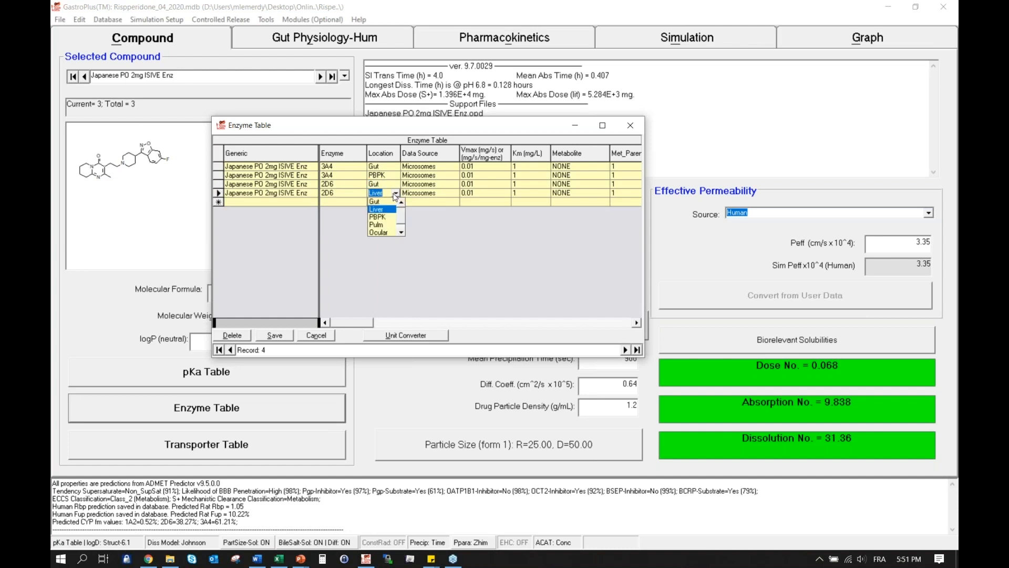
{"action": "left_click", "coordinate": [379, 217]}
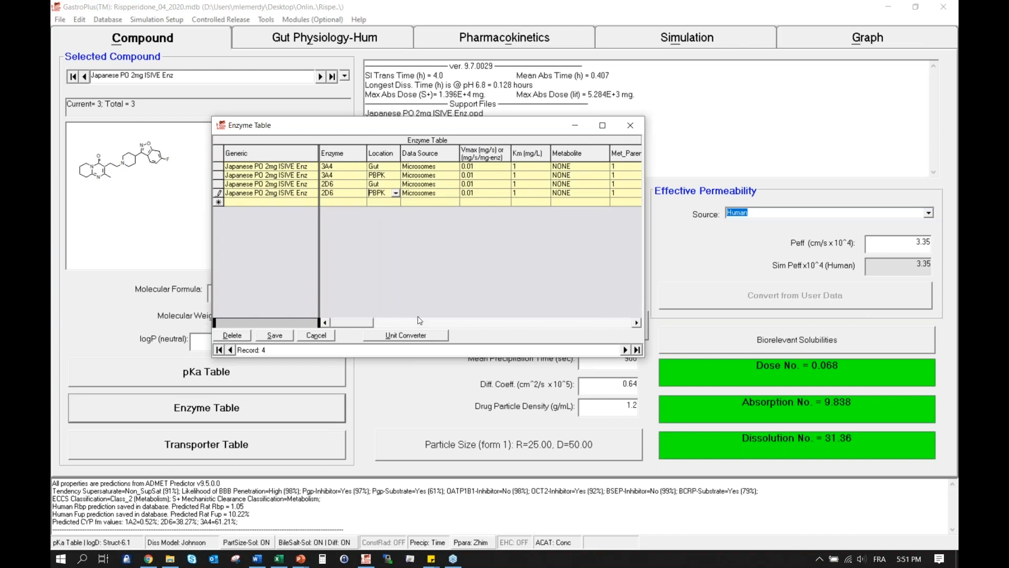
Step: Set up the Km and Vmax unit conversion for an rCYP assay with Vmax units of pmol/min/pmol CYP
{"action": "left_click", "coordinate": [407, 336]}
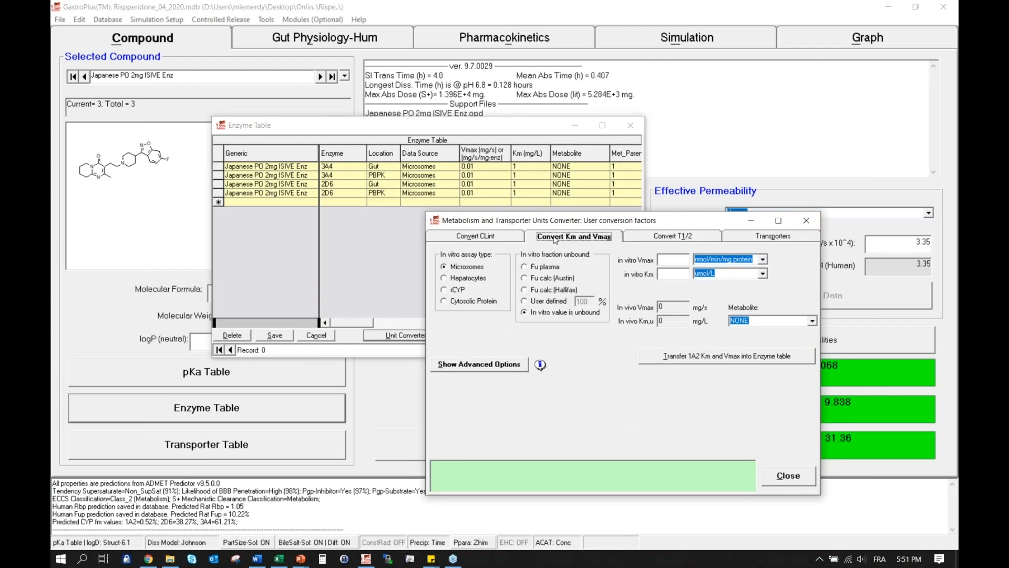
{"action": "left_click", "coordinate": [457, 289]}
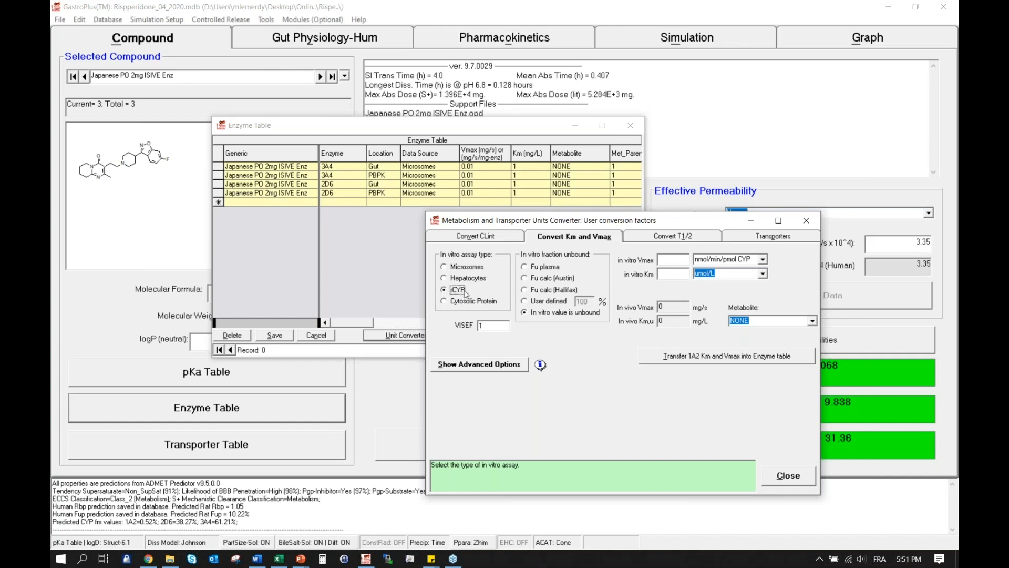
{"action": "left_click", "coordinate": [763, 260]}
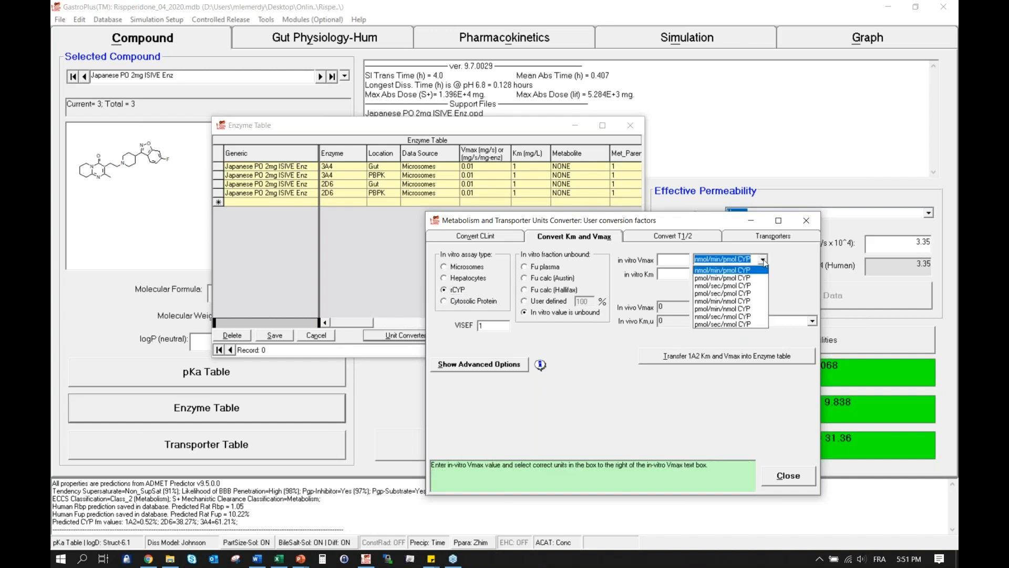
{"action": "left_click", "coordinate": [731, 277]}
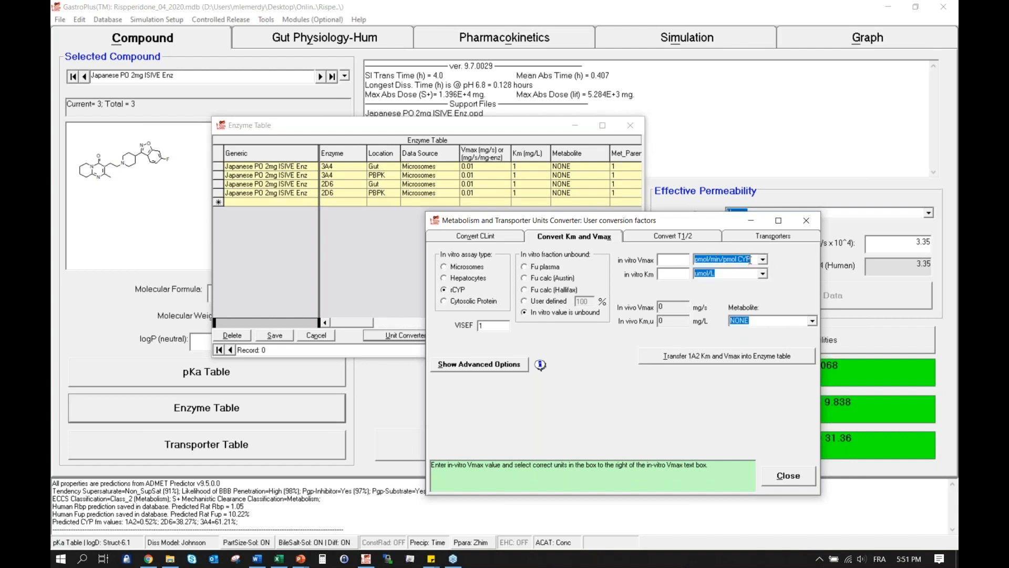
Step: Choose enzyme 3A4 in the converter's advanced options and enter an in vitro Vmax of 0.6 and Km of 13.3 umol/L
{"action": "left_click", "coordinate": [498, 364]}
{"action": "left_click", "coordinate": [649, 379]}
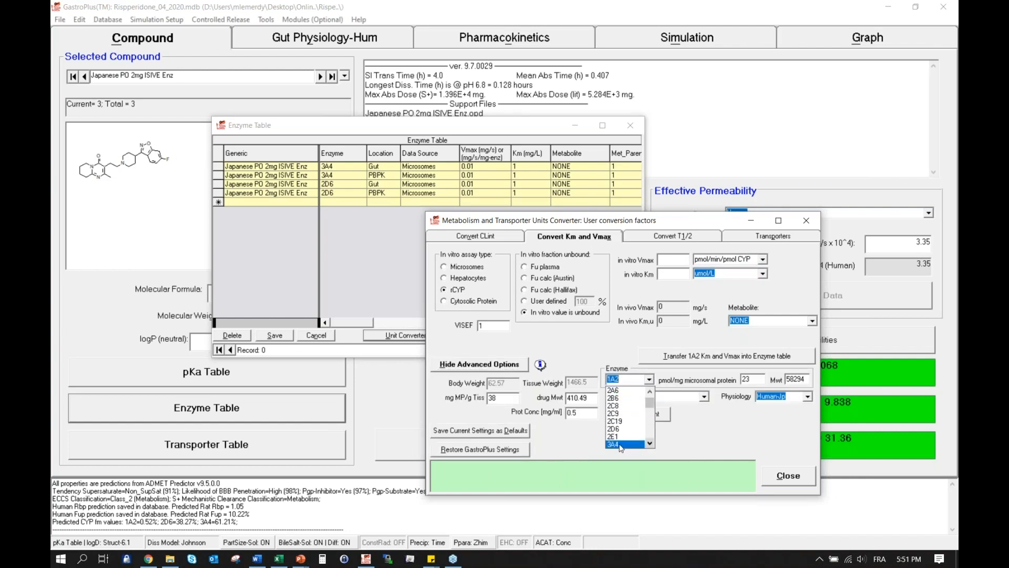
{"action": "left_click", "coordinate": [621, 445]}
{"action": "left_click", "coordinate": [673, 261]}
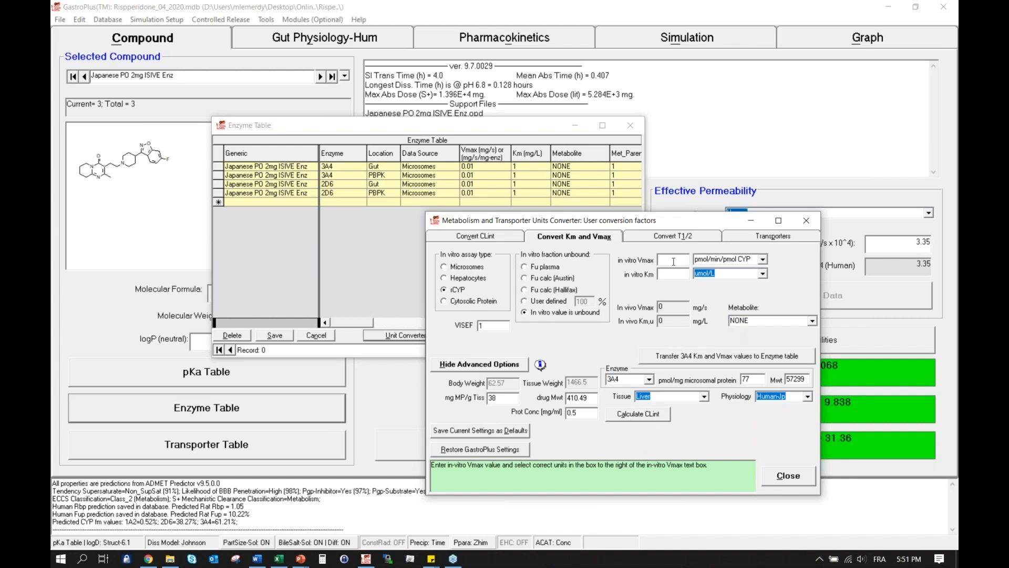
{"action": "type", "text": "0.6"}
{"action": "left_click", "coordinate": [678, 274]}
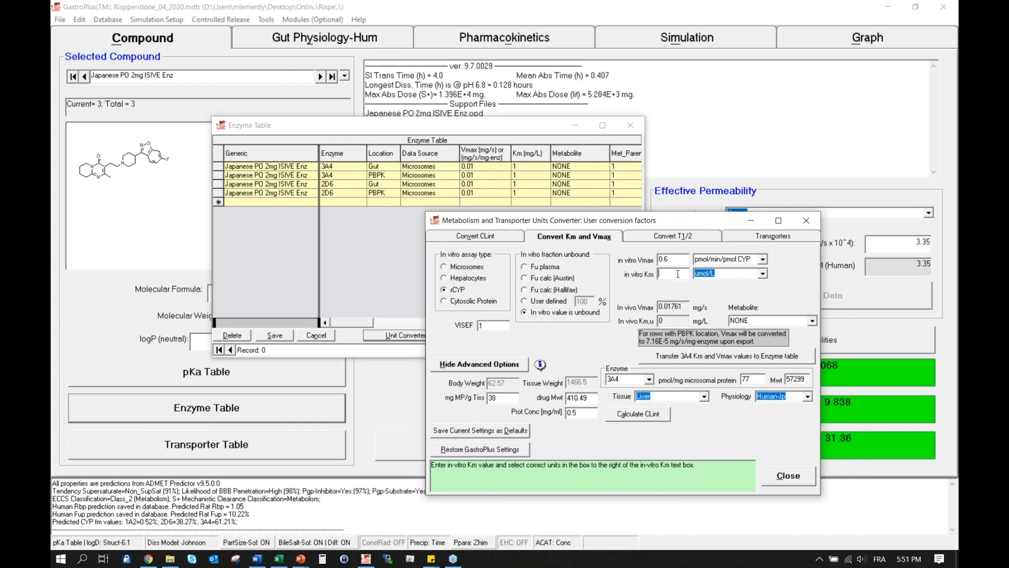
{"action": "type", "text": "13.3"}
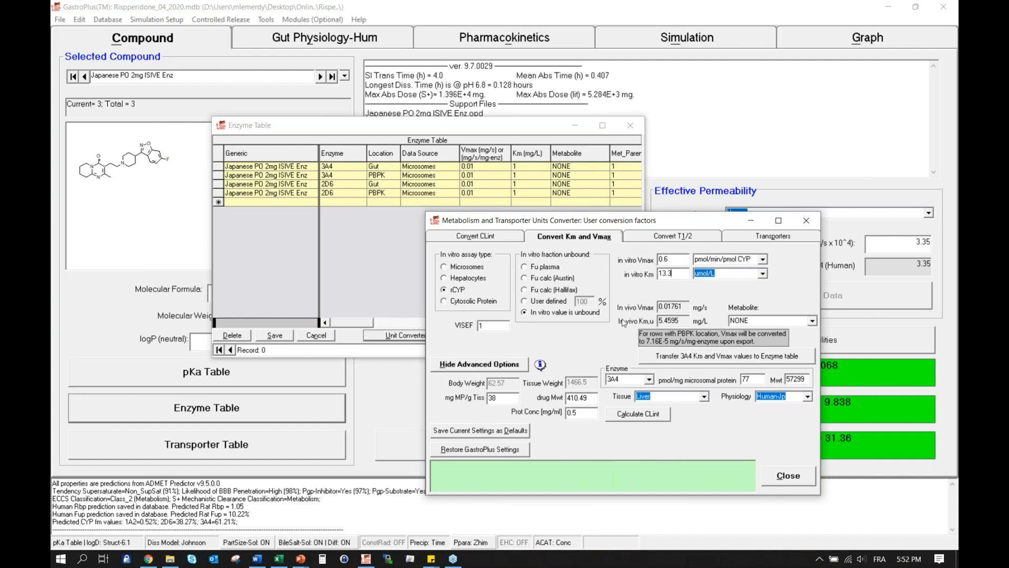
Step: Transfer the 3A4 Km and Vmax to the enzyme table, and enter an in vitro Vmax of 7.5 and Km of 2.69 for enzyme 2D6
{"action": "left_click", "coordinate": [651, 360]}
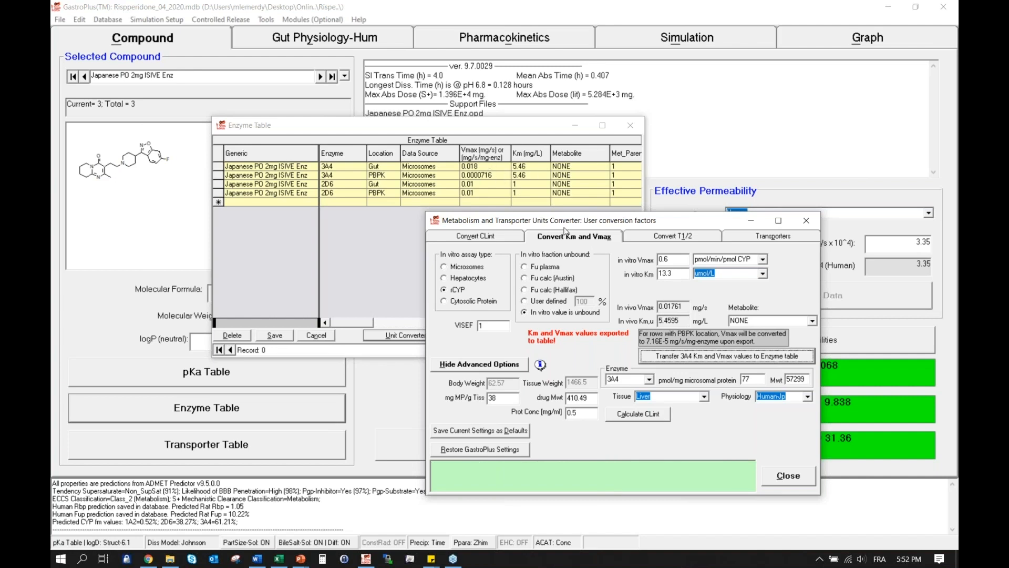
{"action": "left_click", "coordinate": [651, 380]}
{"action": "scroll", "coordinate": [627, 402], "scroll_direction": "up", "scroll_amount": 2}
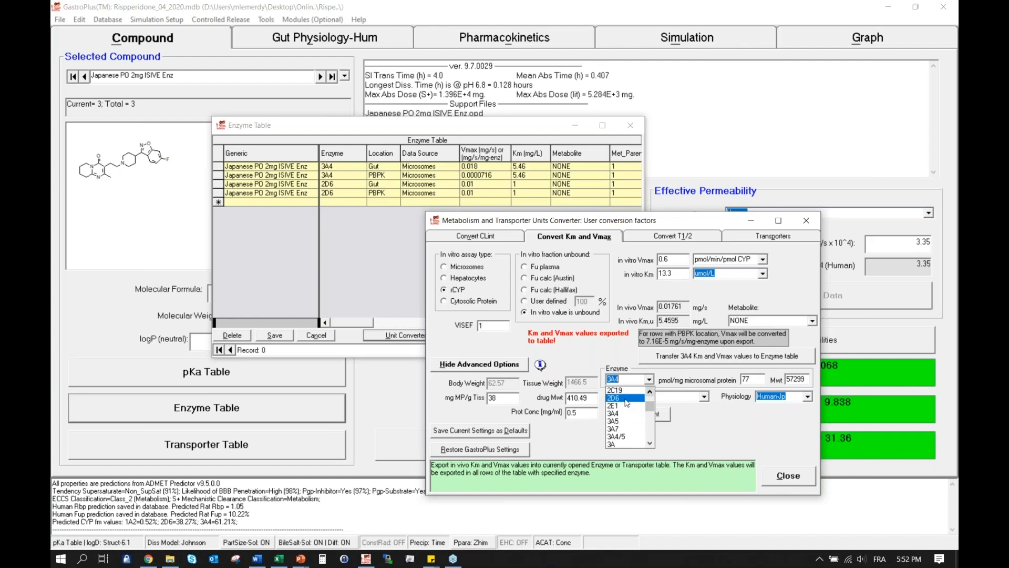
{"action": "left_click", "coordinate": [626, 398]}
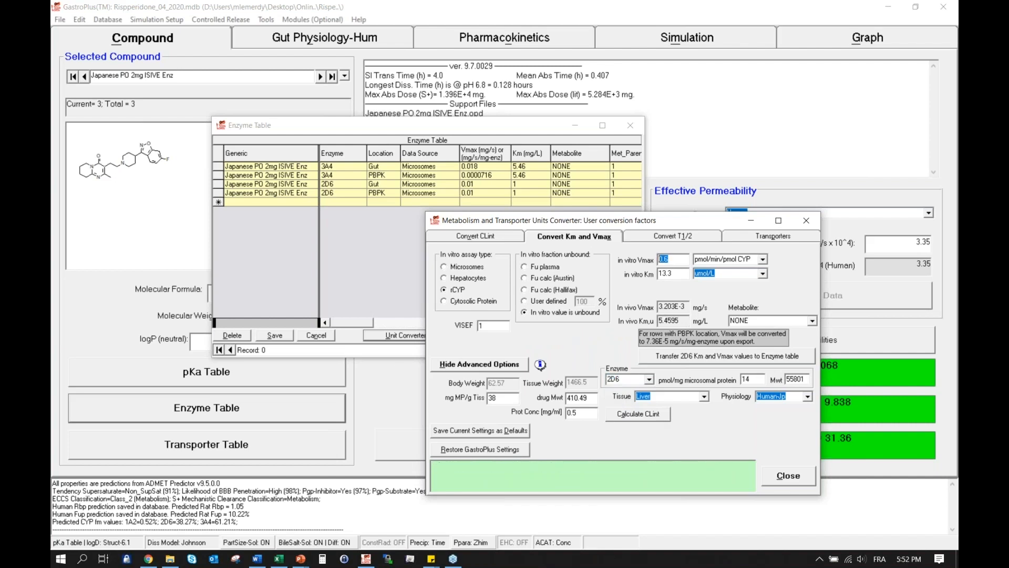
{"action": "type", "text": "7.5"}
{"action": "double_click", "coordinate": [660, 274]}
{"action": "type", "text": "2.69"}
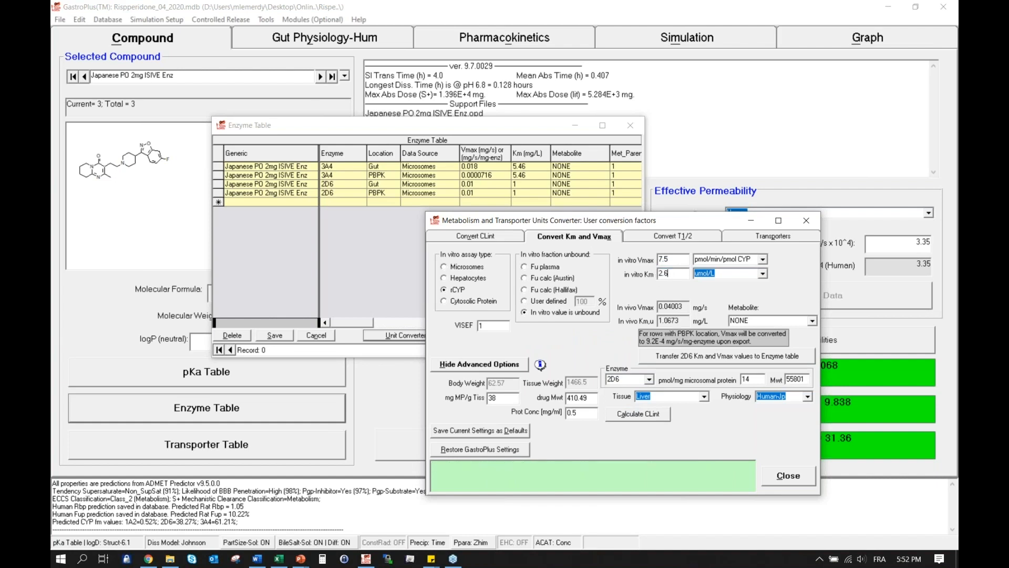
Step: Transfer the converted 2D6 Km and Vmax values to the enzyme table, close the converter and save the table
{"action": "left_click", "coordinate": [675, 358]}
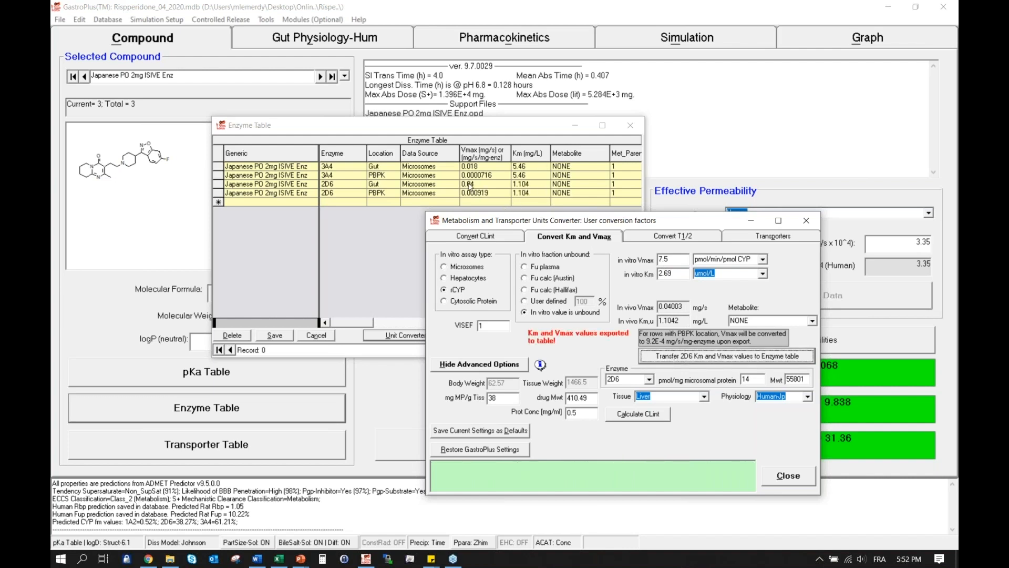
{"action": "left_click", "coordinate": [804, 477]}
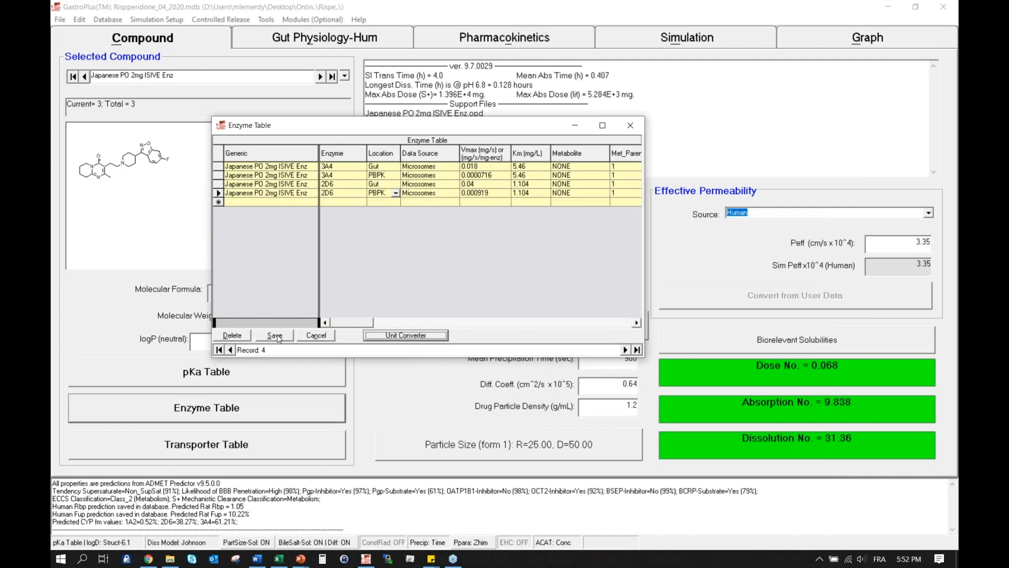
{"action": "left_click", "coordinate": [276, 335]}
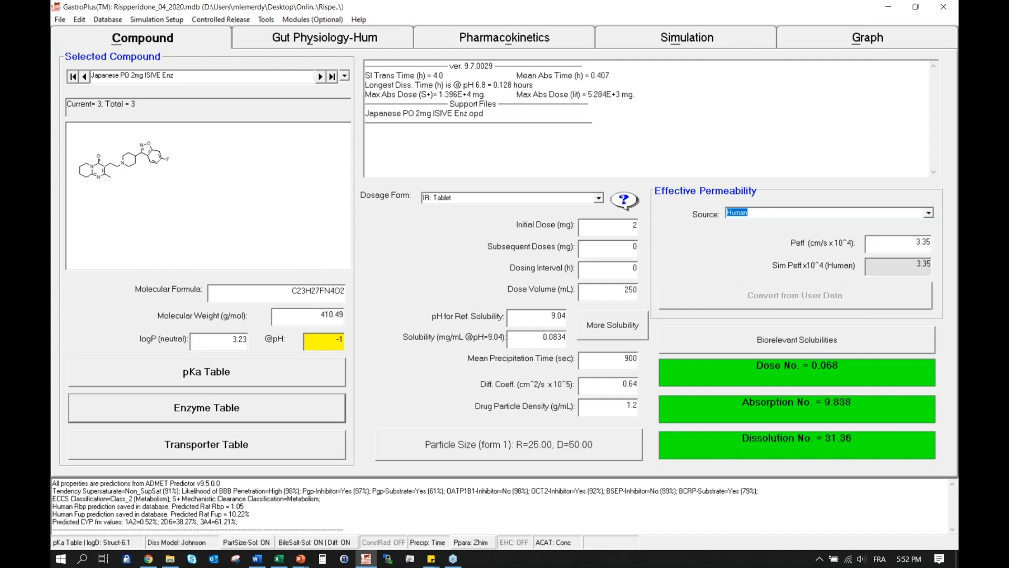
Step: Check the 2D6 and 3A4 expression in the gut compartments and set the liver CL to 0 in the PBPK summary
{"action": "left_click", "coordinate": [314, 41]}
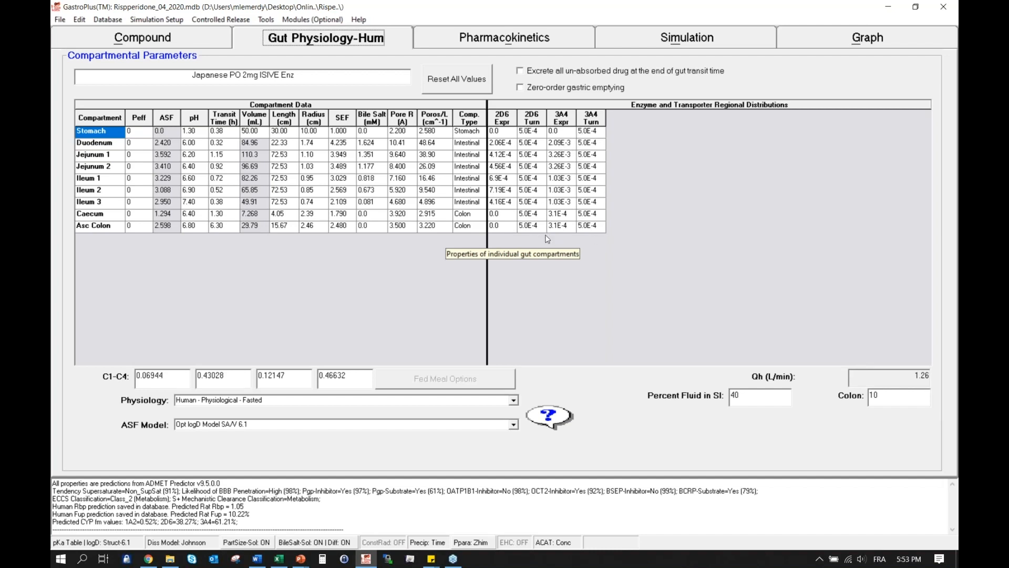
{"action": "left_click", "coordinate": [489, 38]}
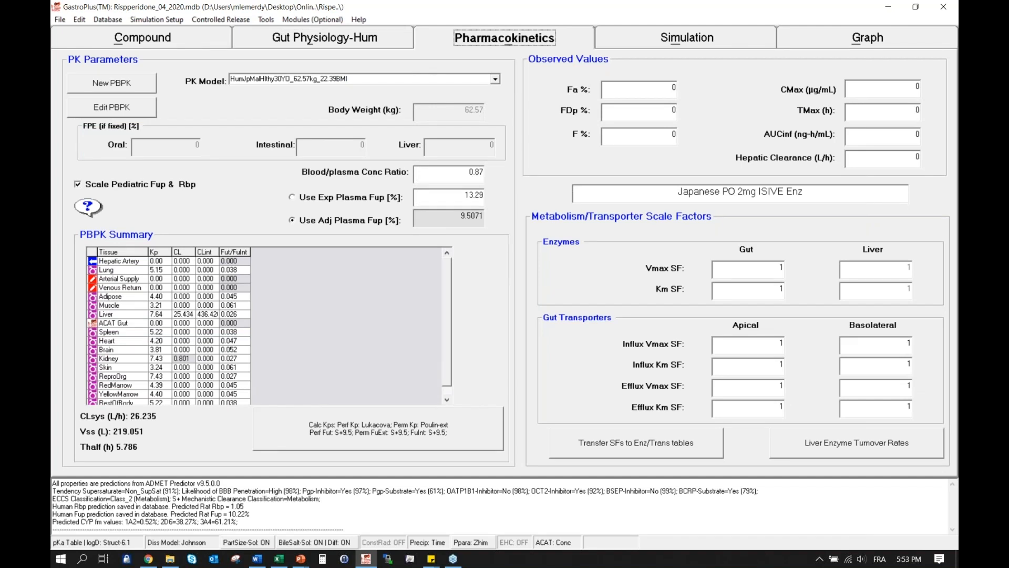
{"action": "left_click", "coordinate": [183, 314]}
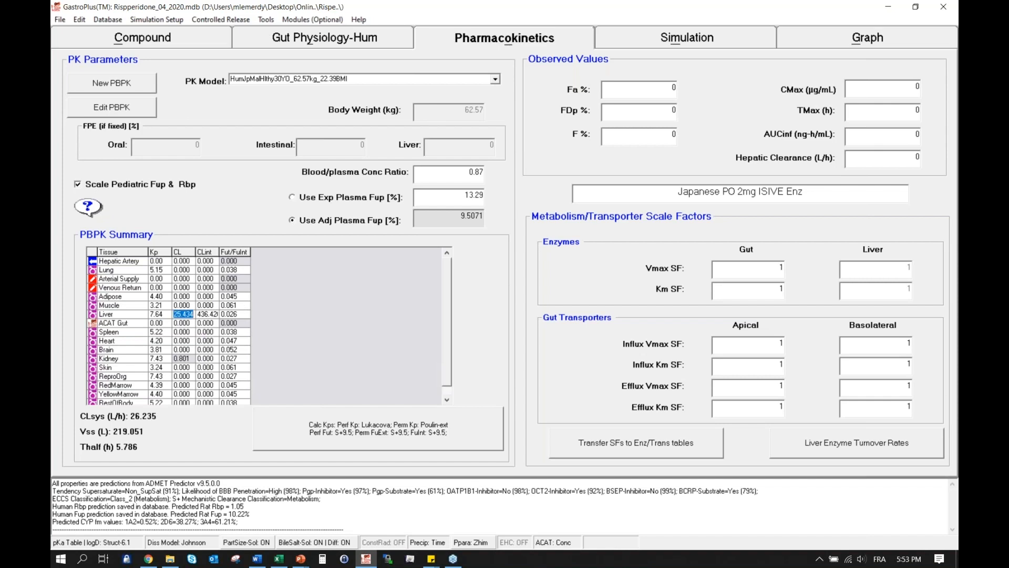
{"action": "type", "text": "0"}
{"action": "key", "text": "Up"}
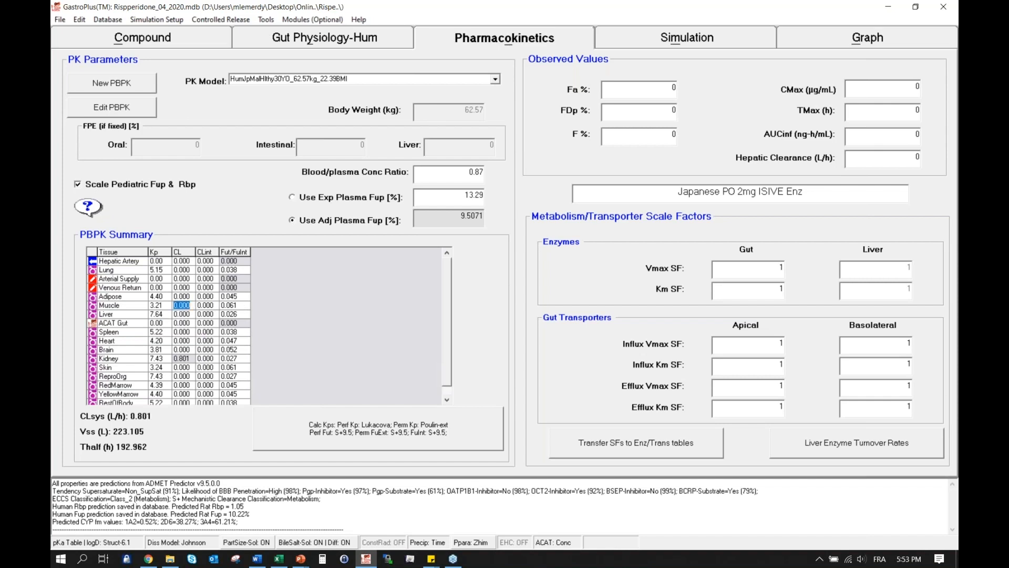
Step: Run the 24 h single simulation and view its plasma concentration plot on a semi-log scale with the fit statistics
{"action": "left_click", "coordinate": [680, 46]}
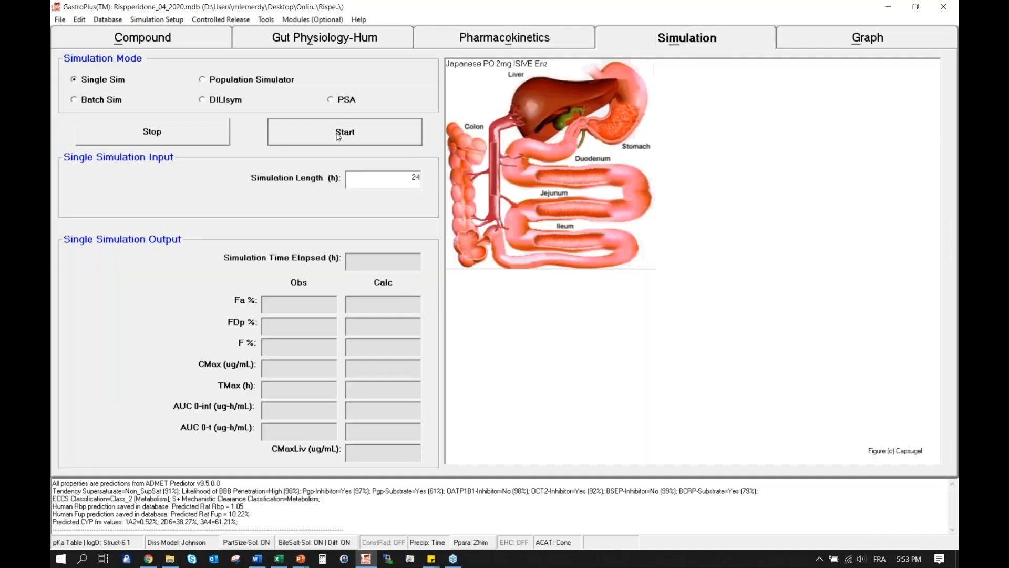
{"action": "left_click", "coordinate": [338, 135]}
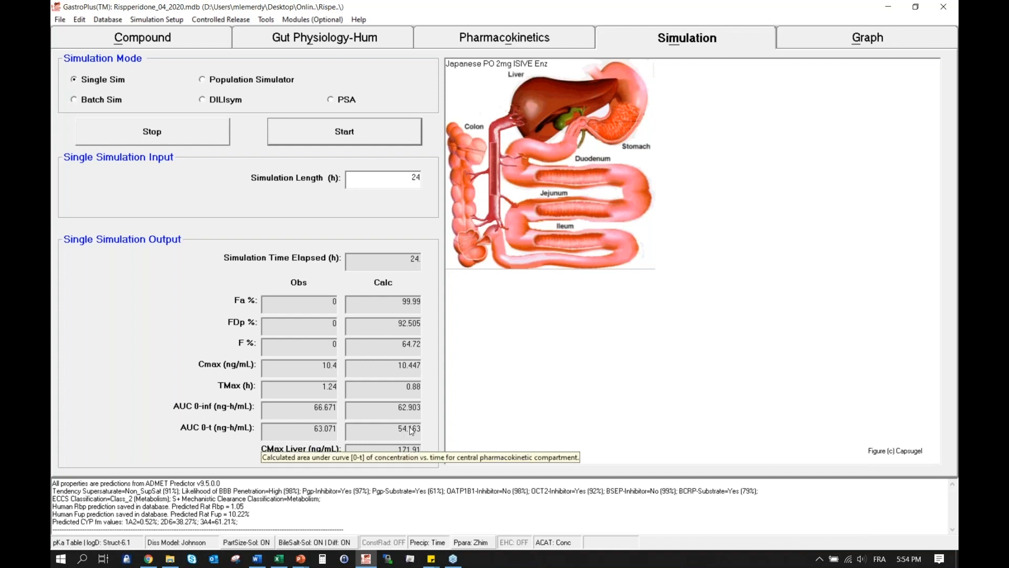
{"action": "left_click", "coordinate": [816, 45]}
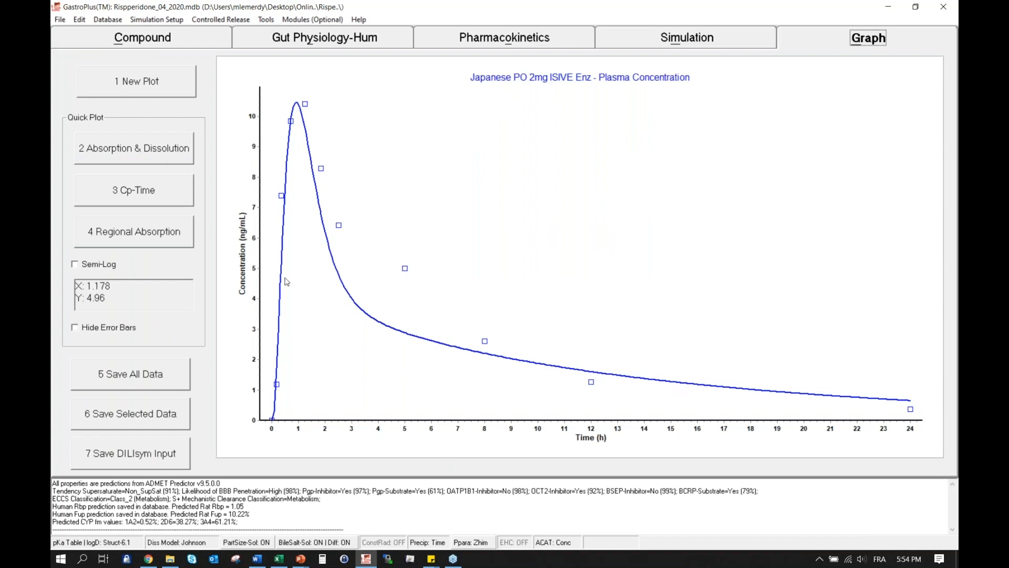
{"action": "left_click", "coordinate": [95, 264]}
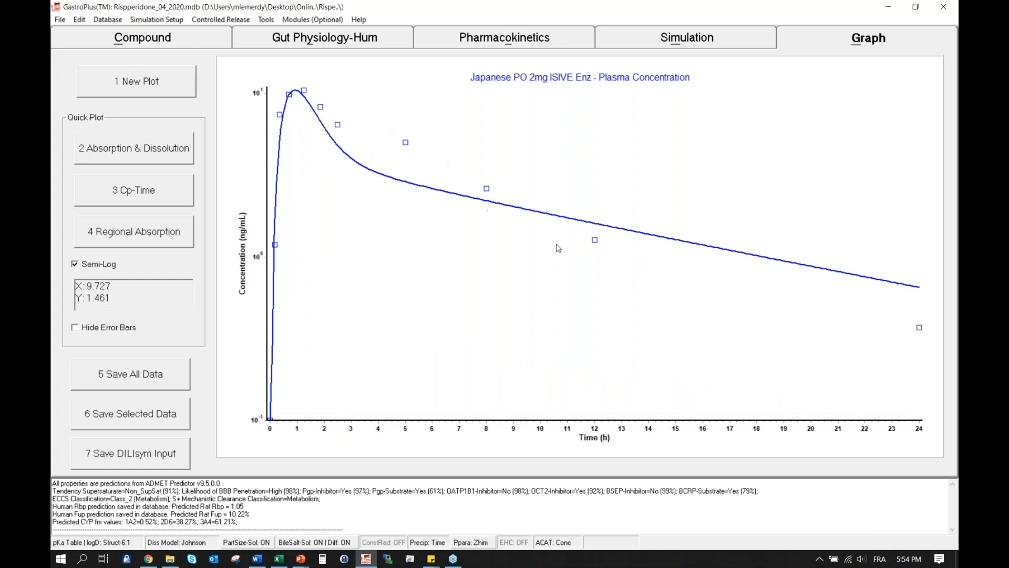
{"action": "mouse_move", "coordinate": [617, 273]}
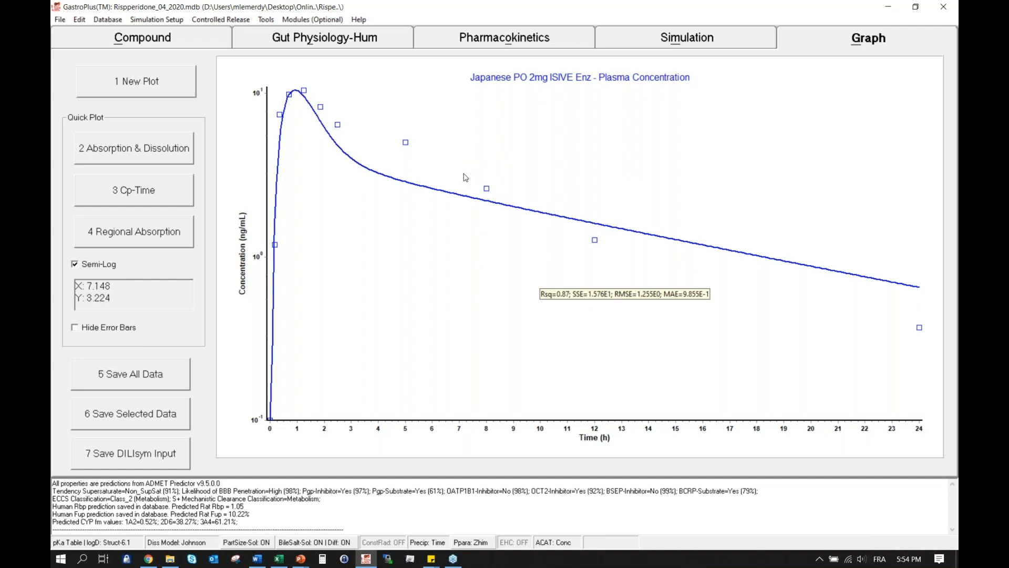
Step: Save the changes to the current record and copy it as "Japanese PO 2mg IVIVE Enz" with its notes and support files
{"action": "left_click", "coordinate": [166, 39]}
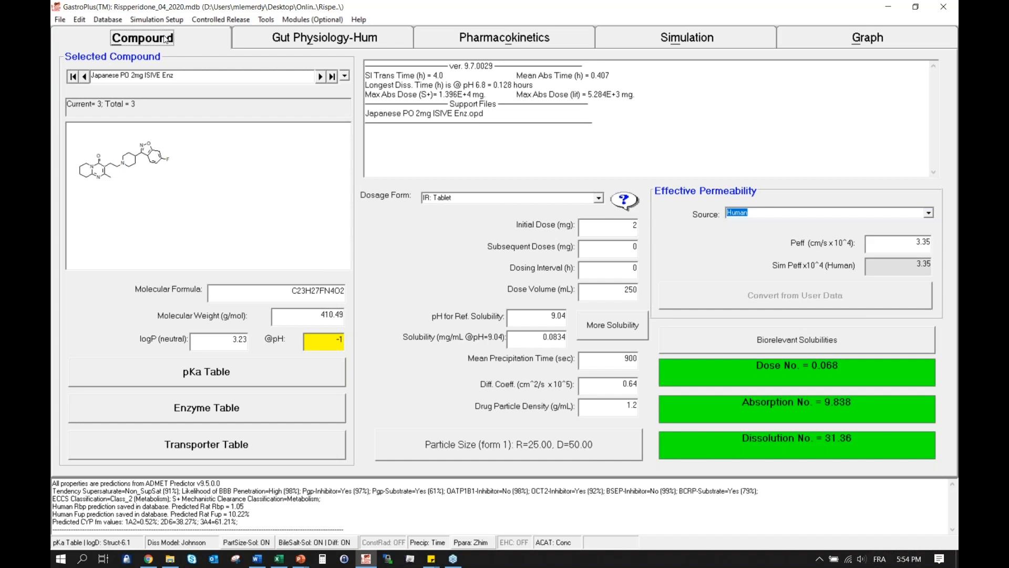
{"action": "left_click_drag", "start_coordinate": [175, 76], "coordinate": [92, 77]}
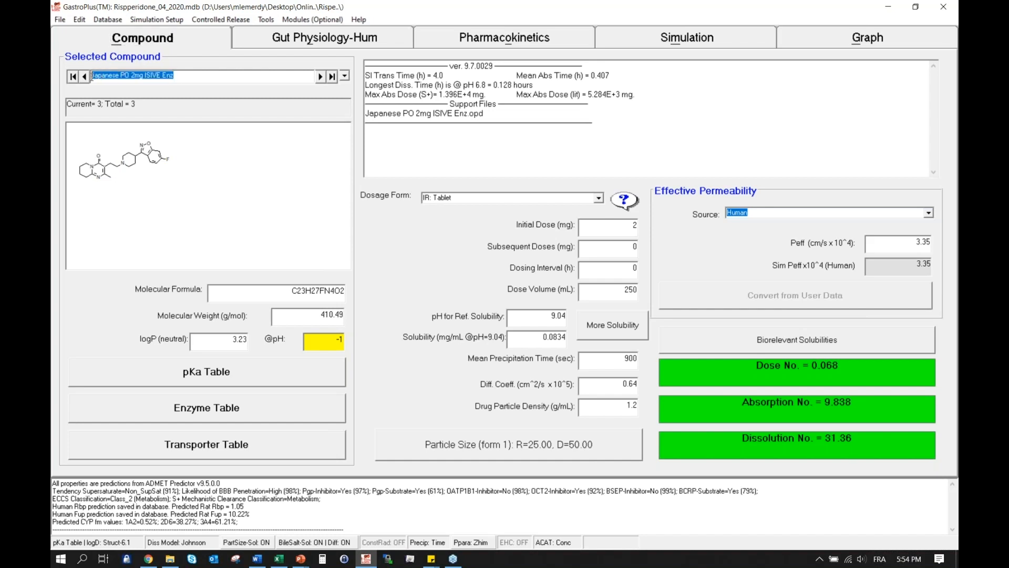
{"action": "left_click", "coordinate": [108, 19]}
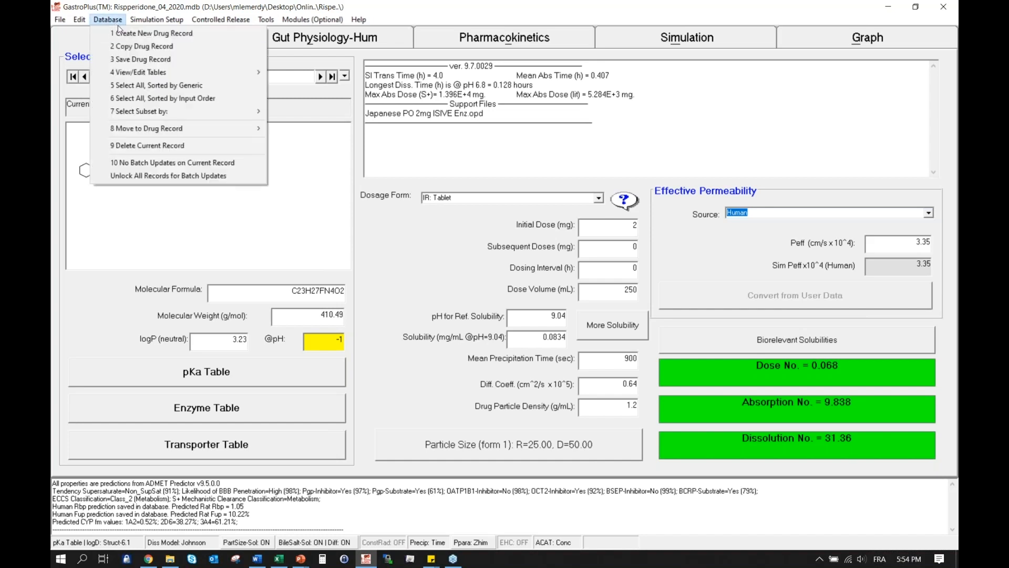
{"action": "left_click", "coordinate": [135, 47]}
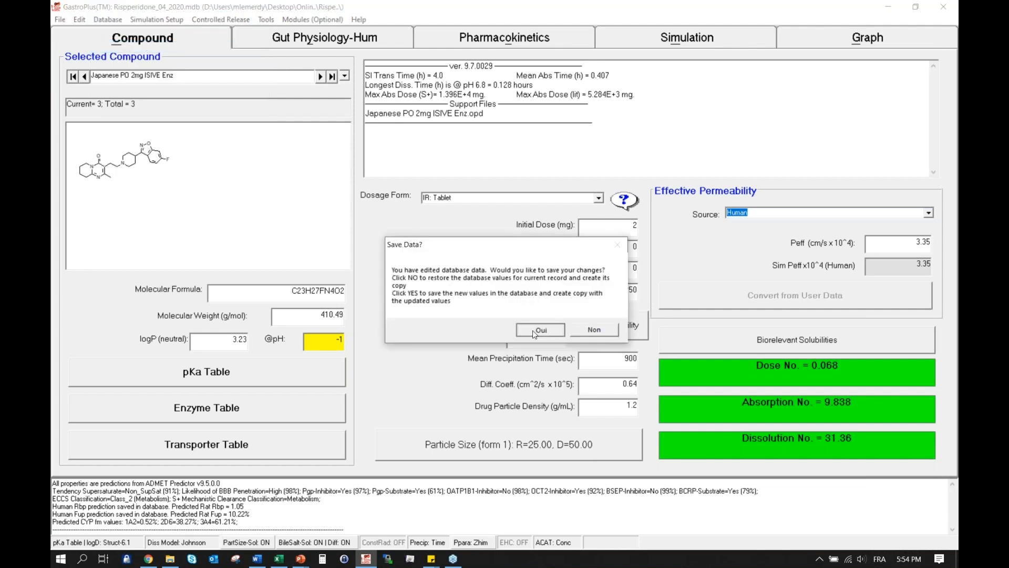
{"action": "key", "text": "Return"}
{"action": "left_click", "coordinate": [240, 175]}
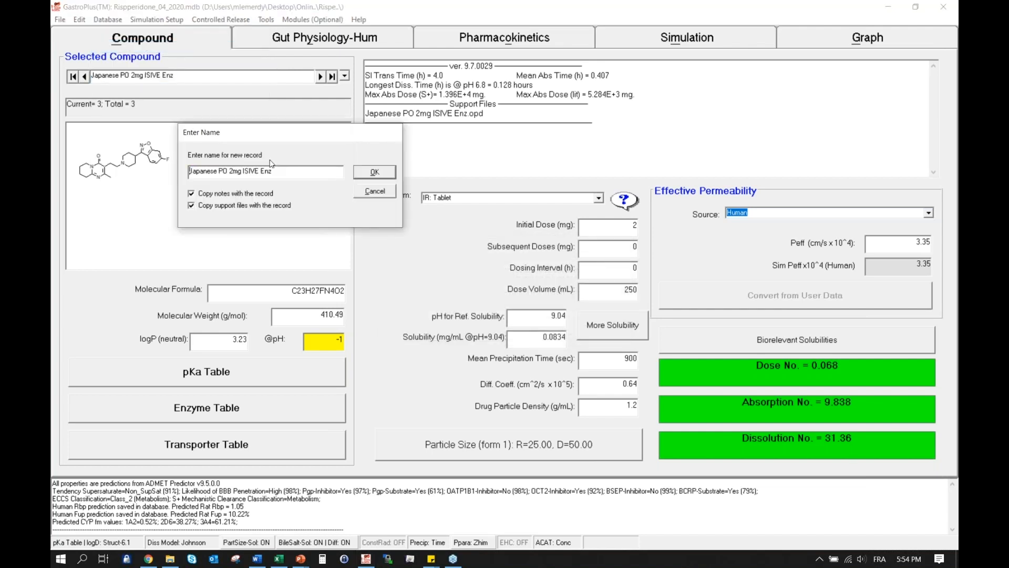
{"action": "left_click", "coordinate": [247, 172]}
{"action": "key", "text": "BackSpace"}
{"action": "key", "text": "BackSpace"}
{"action": "type", "text": "IV"}
{"action": "left_click", "coordinate": [374, 173]}
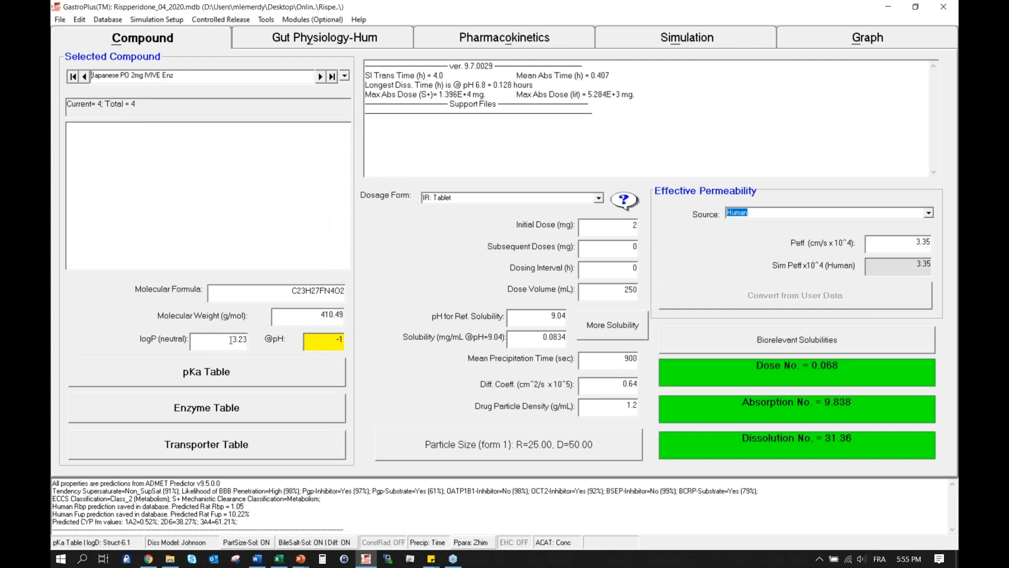
Step: Set the new record's neutral logP to 3.04 and save the change while opening its pKa table
{"action": "type", "text": ".04"}
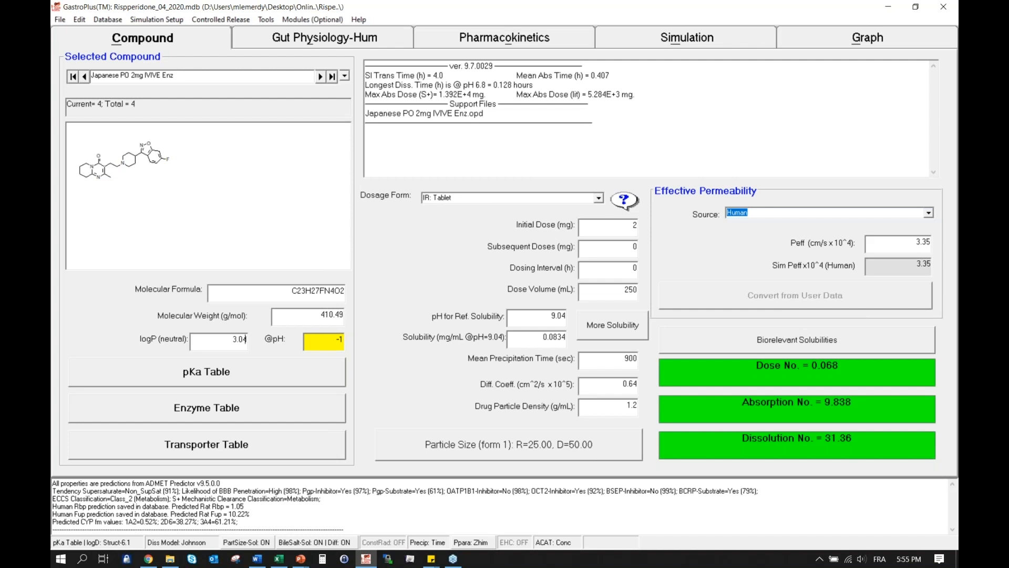
{"action": "left_click", "coordinate": [212, 372]}
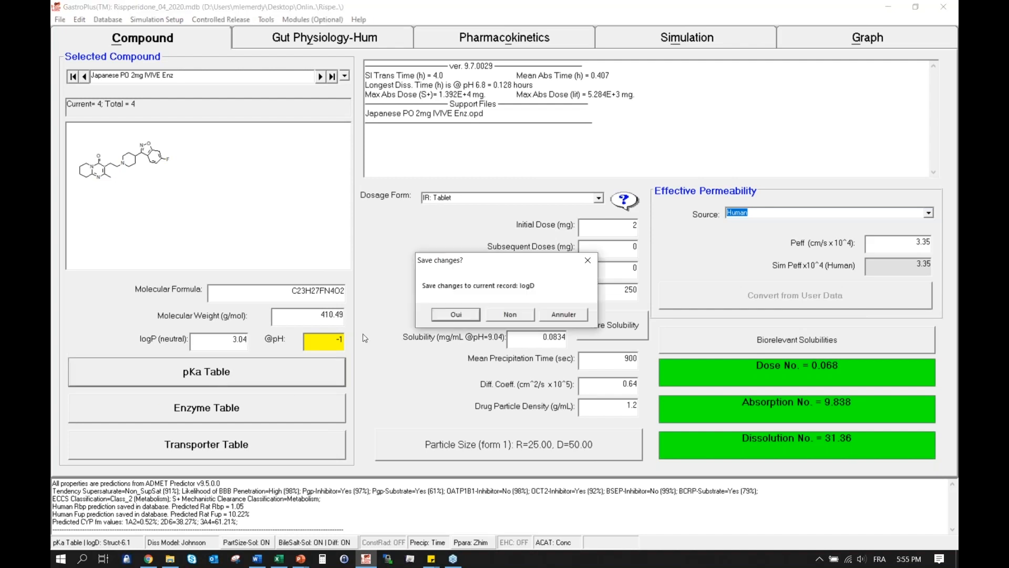
{"action": "left_click", "coordinate": [457, 315]}
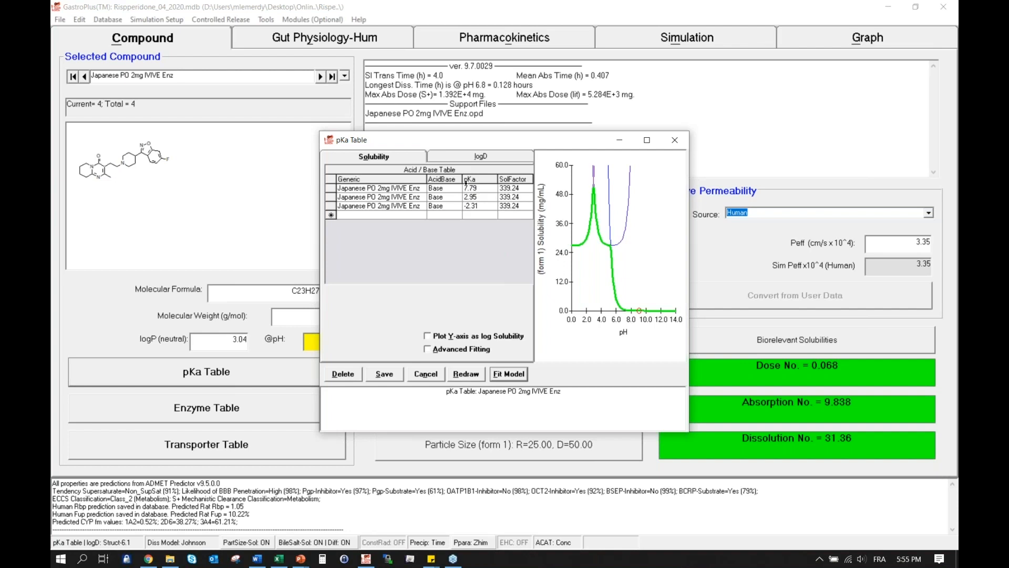
Step: Set the first two base pKa values to 8.2 and 3.1 and save the pKa table
{"action": "left_click", "coordinate": [476, 188]}
{"action": "type", "text": "8.1"}
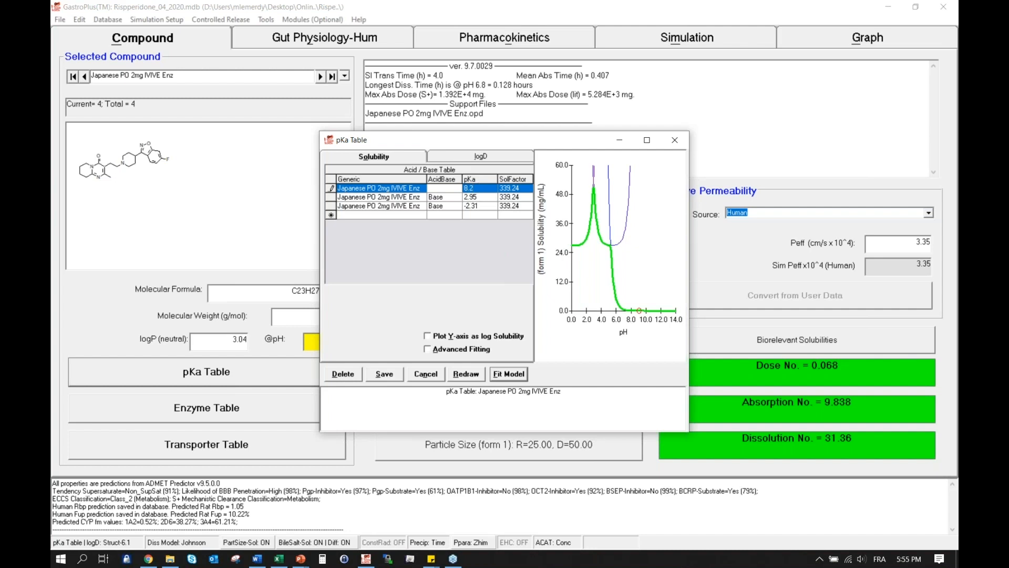
{"action": "left_click", "coordinate": [488, 198]}
{"action": "type", "text": "3.1"}
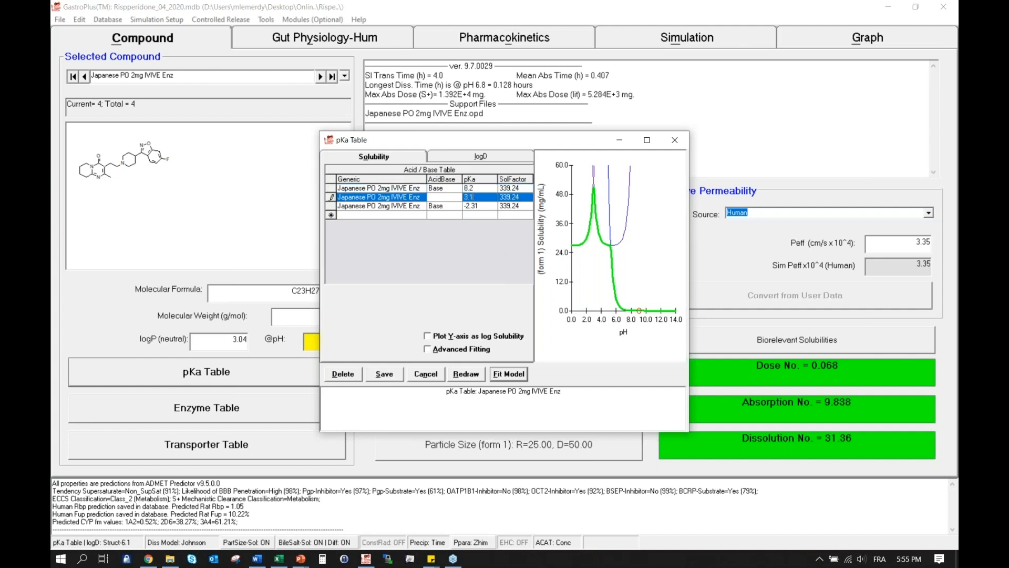
{"action": "left_click", "coordinate": [392, 377]}
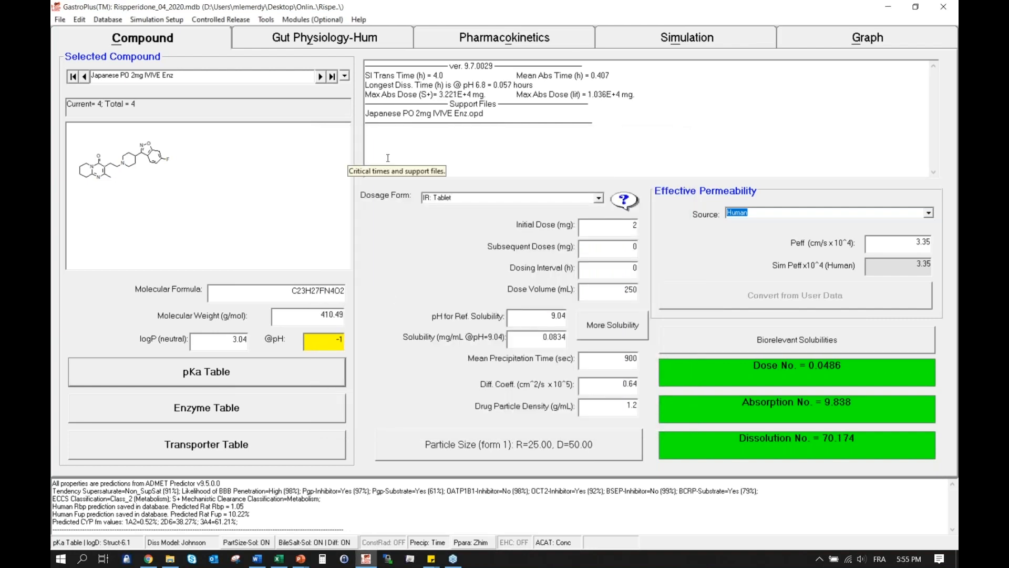
Step: Set the blood/plasma concentration ratio to 0.68 and the experimental plasma Fup to 12% in the PK parameters
{"action": "left_click", "coordinate": [473, 38]}
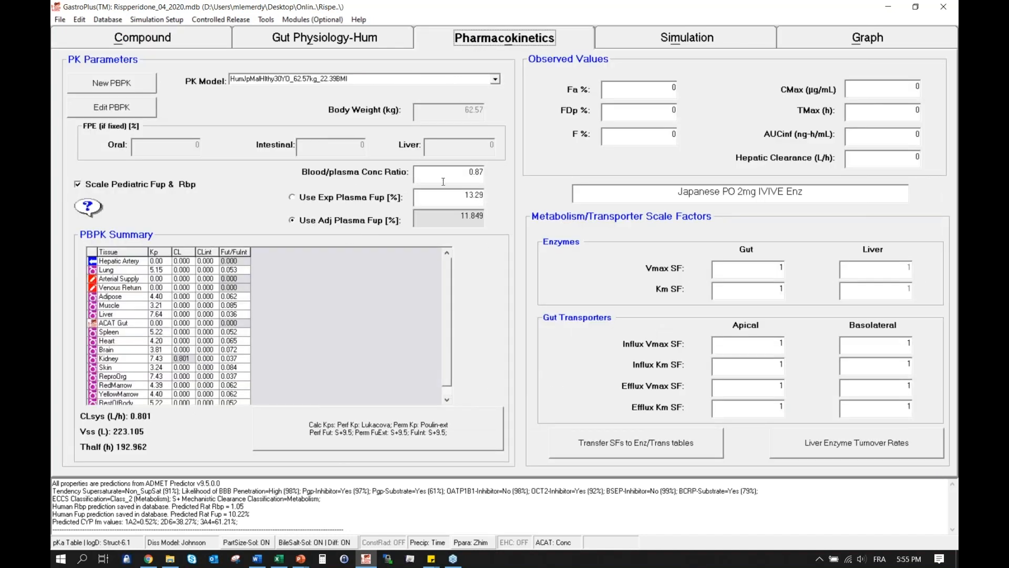
{"action": "left_click_drag", "start_coordinate": [467, 172], "coordinate": [489, 174]}
{"action": "type", "text": "0.68"}
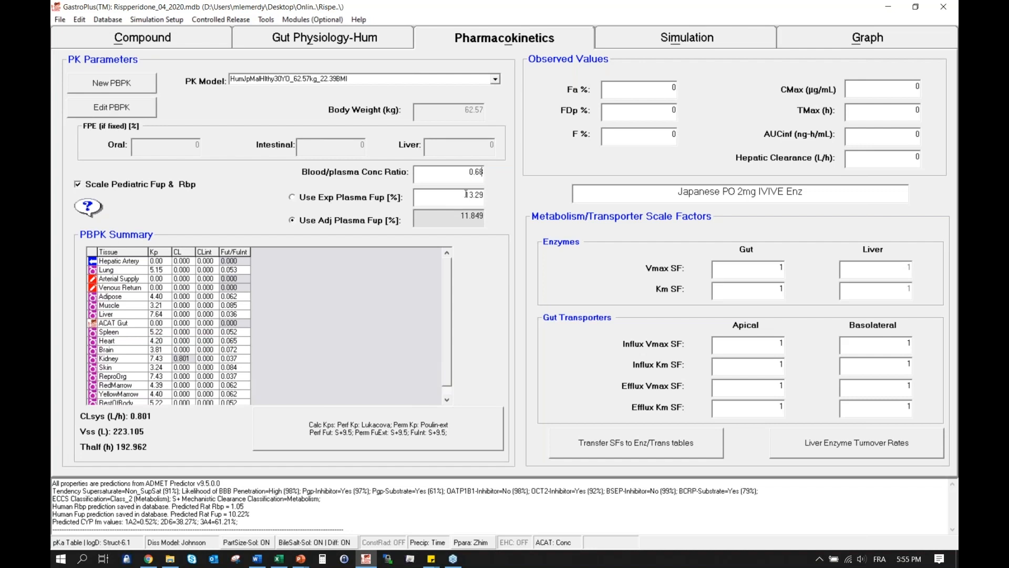
{"action": "double_click", "coordinate": [483, 199]}
{"action": "type", "text": "12"}
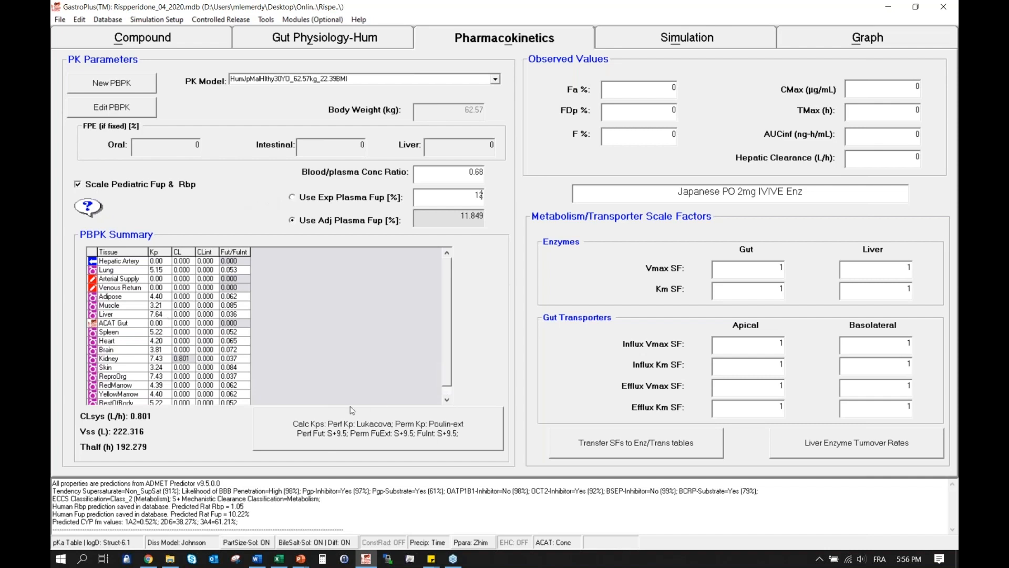
Step: Recalculate the tissue Kps with the Lukacova and Poulin-ext methods and check the overall volume of distribution
{"action": "mouse_move", "coordinate": [358, 434]}
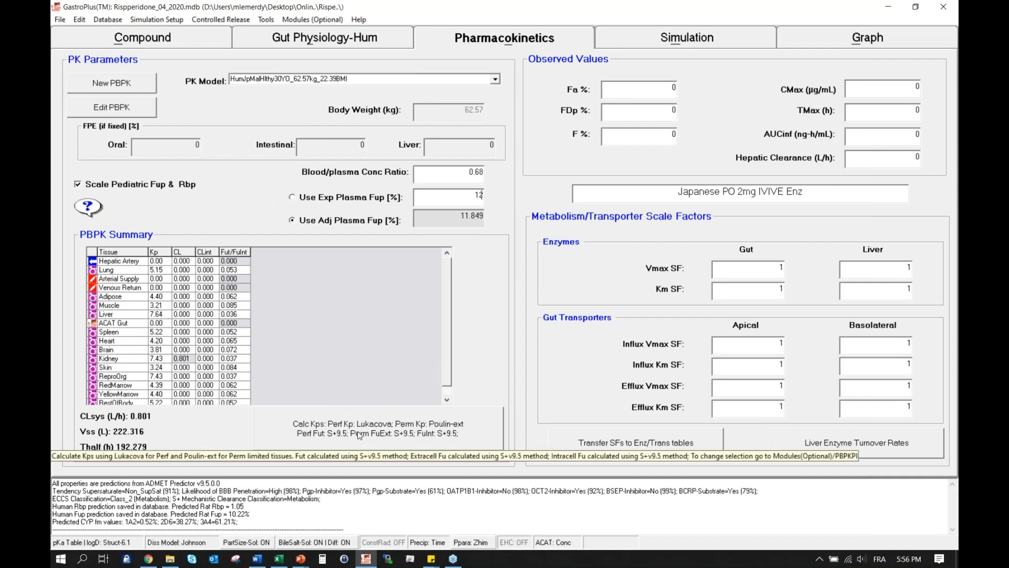
{"action": "left_click", "coordinate": [358, 434]}
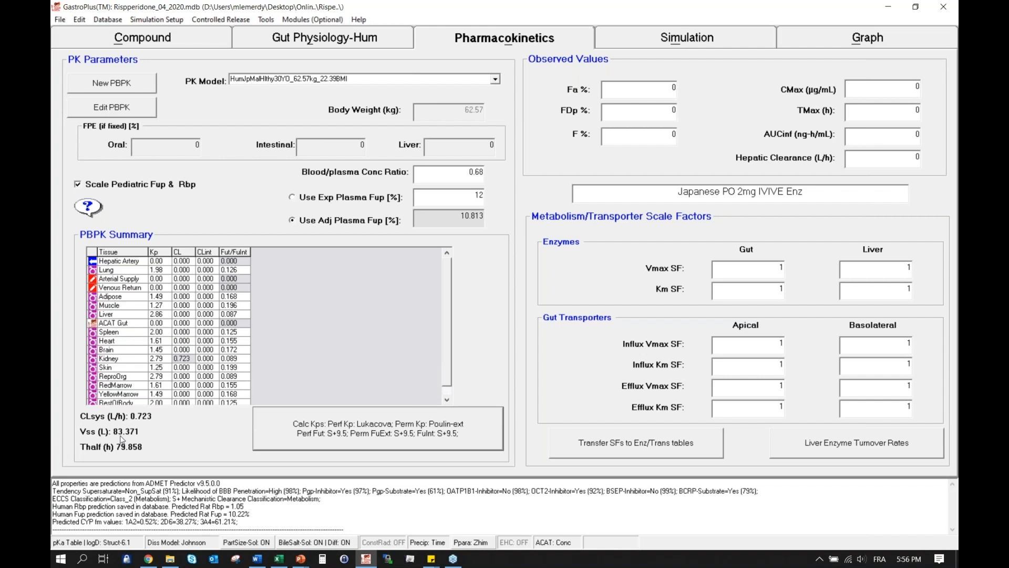
{"action": "mouse_move", "coordinate": [121, 439]}
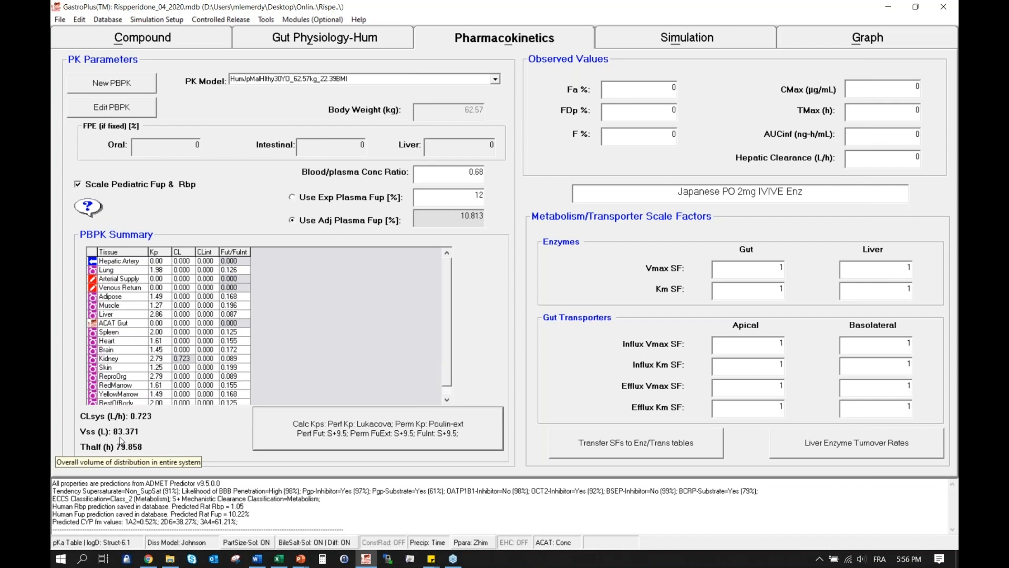
Step: Run the 24 h single simulation for the IVIVE enzyme record
{"action": "left_click", "coordinate": [613, 35]}
{"action": "left_click", "coordinate": [327, 133]}
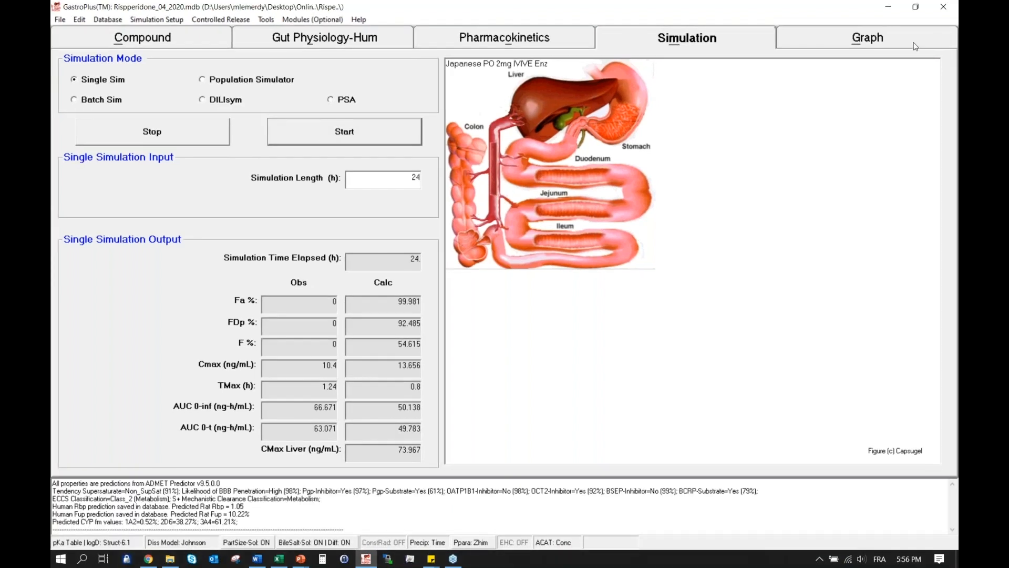
Step: Examine the simulated plasma concentration curve against the observed points on both semi-log and linear scales
{"action": "left_click", "coordinate": [916, 46]}
{"action": "left_click", "coordinate": [74, 264]}
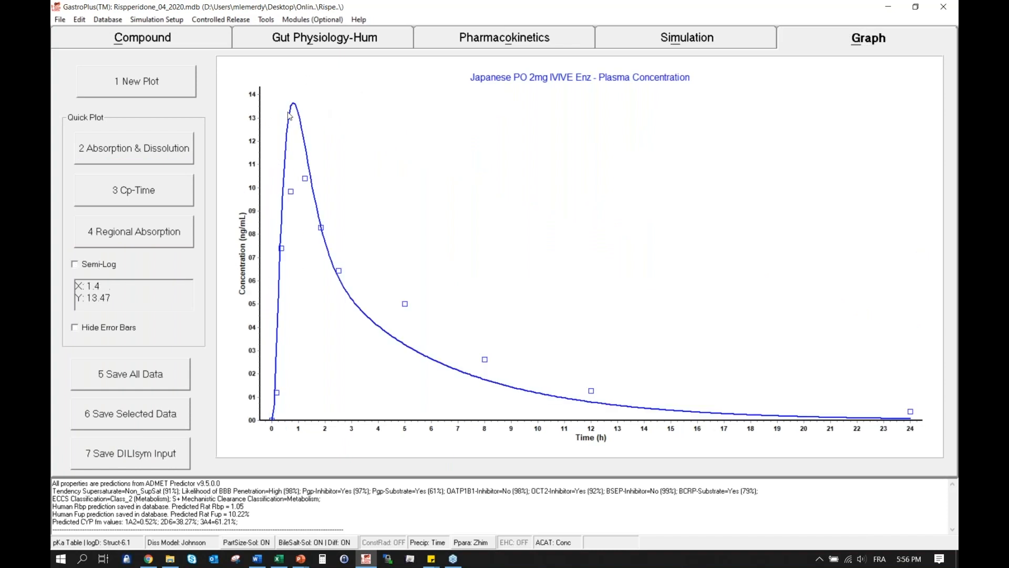
{"action": "mouse_move", "coordinate": [269, 247]}
{"action": "left_click", "coordinate": [99, 265]}
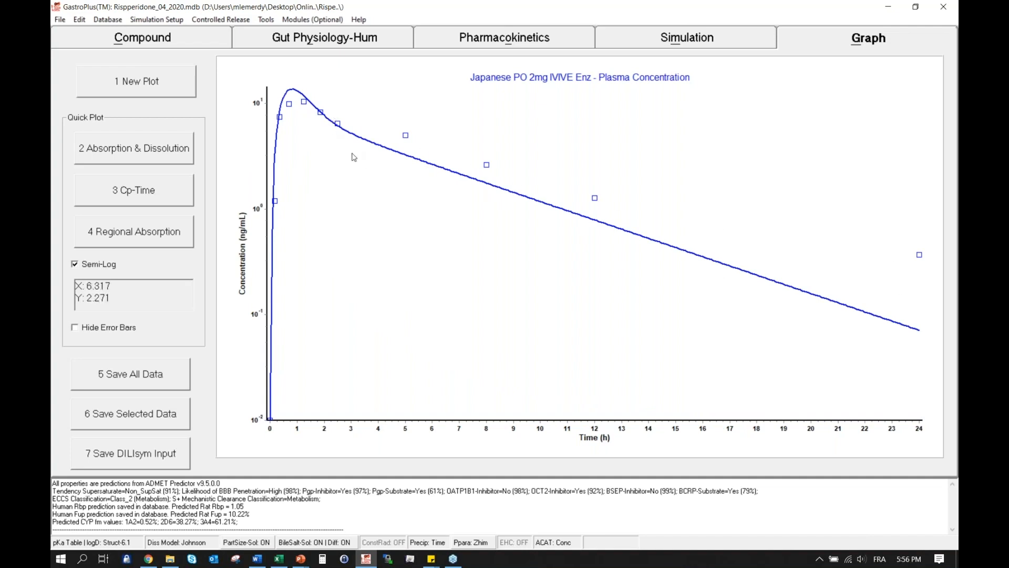
{"action": "left_click", "coordinate": [105, 267]}
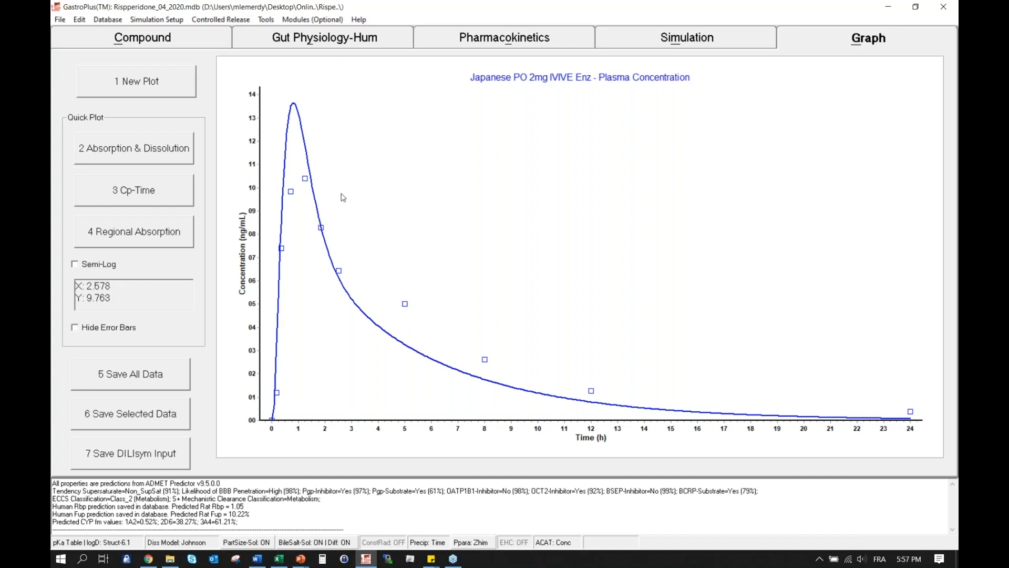
Step: Switch to the PowerPoint slide show and advance to the slide comparing the ISIVR, ISIVR + Enz and IVIVR + Enz results
{"action": "left_click", "coordinate": [301, 559]}
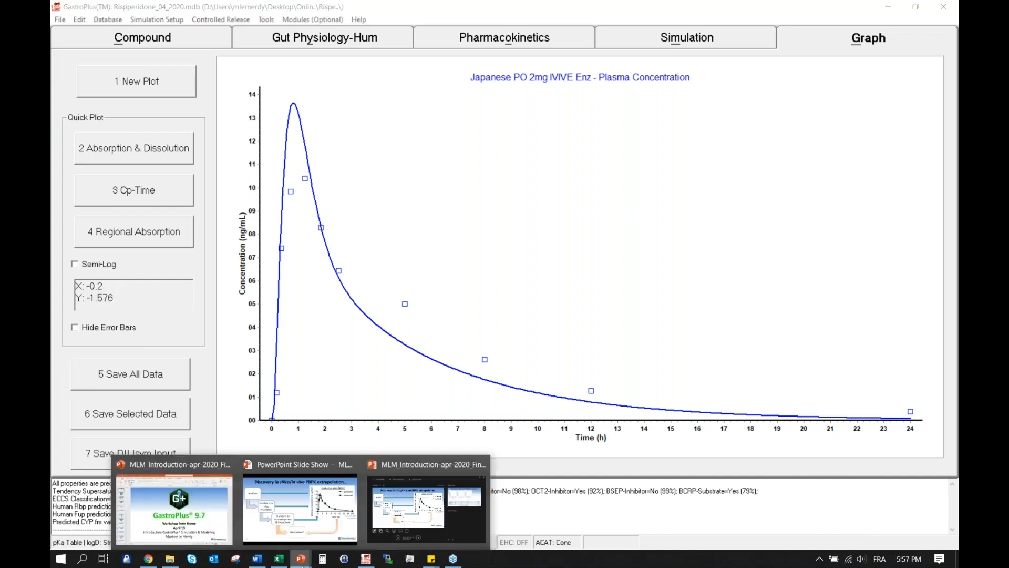
{"action": "left_click", "coordinate": [431, 521]}
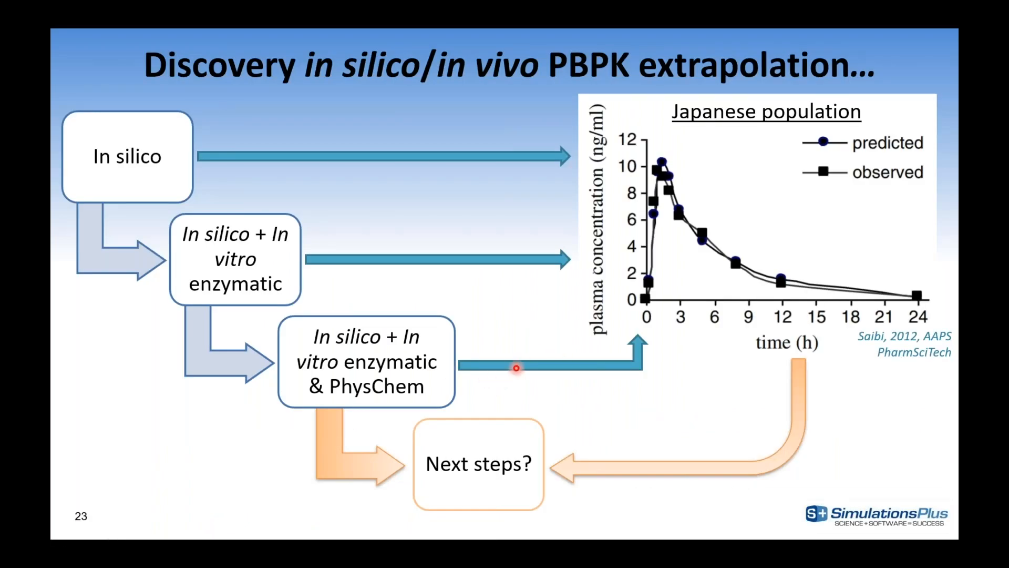
{"action": "key", "text": "Right"}
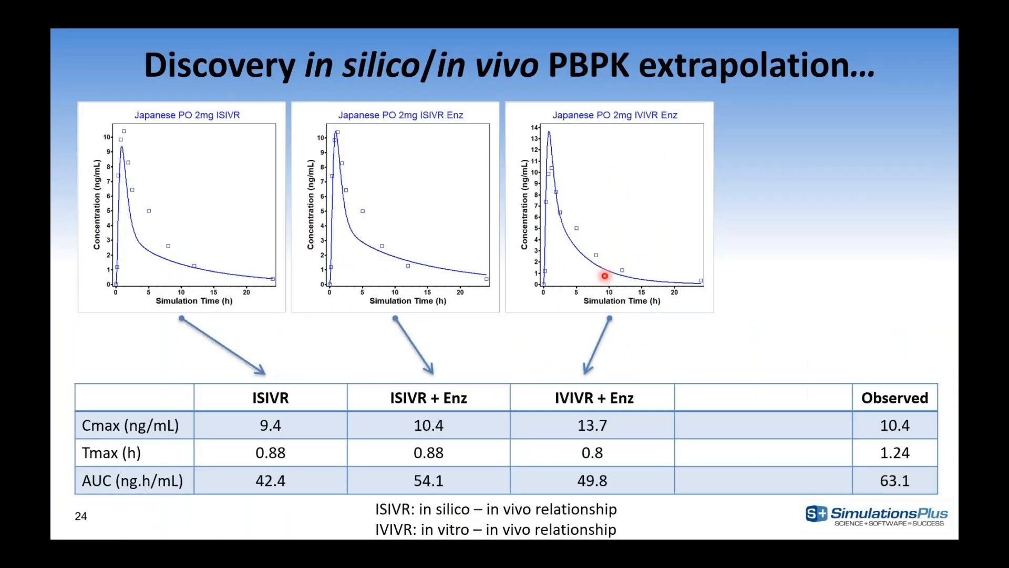
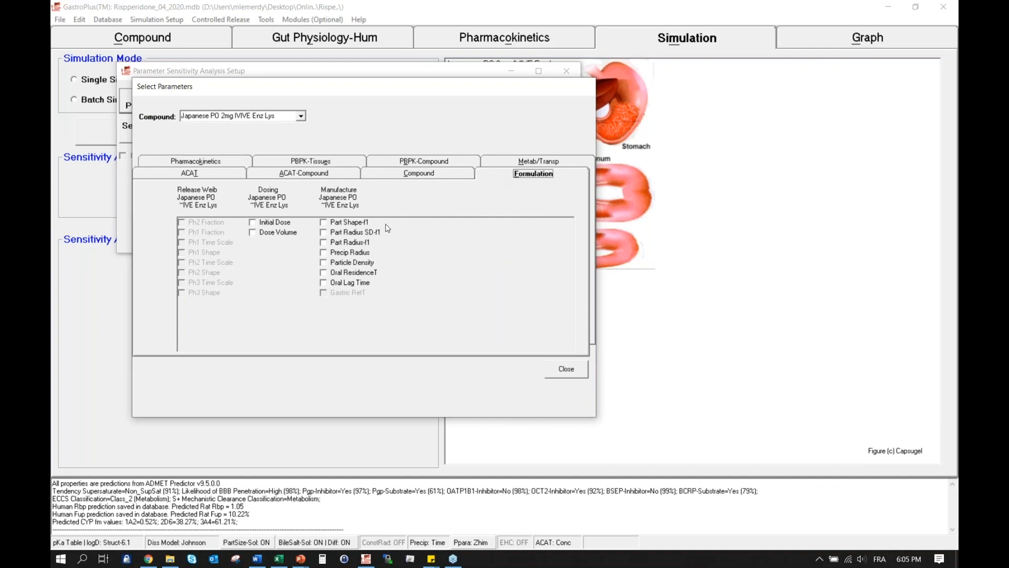
Step: Add the form 1 particle radius to the sensitivity analysis parameters, review the test bounds and accept the setup
{"action": "left_click", "coordinate": [351, 245]}
{"action": "left_click", "coordinate": [566, 368]}
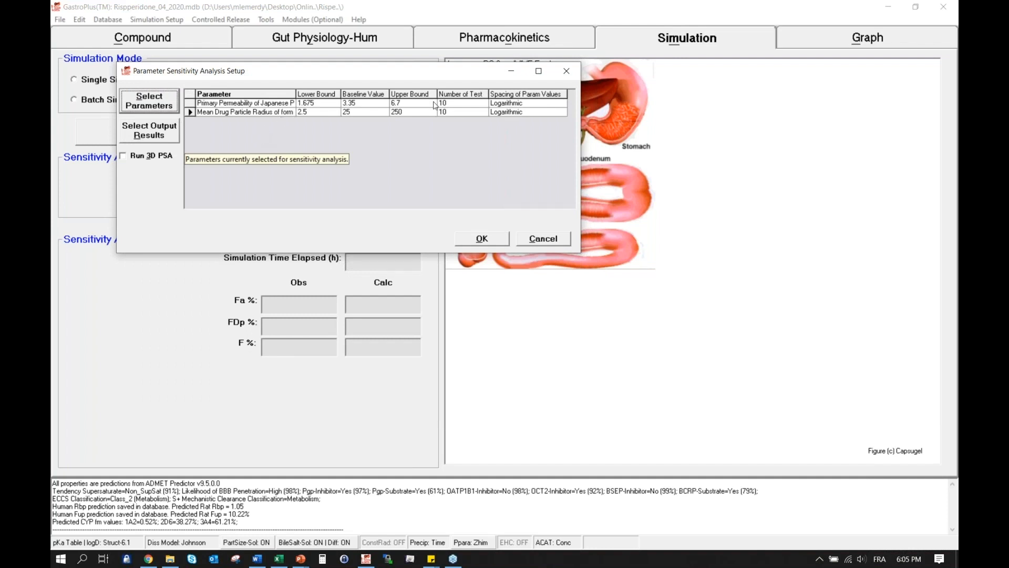
{"action": "left_click", "coordinate": [360, 103]}
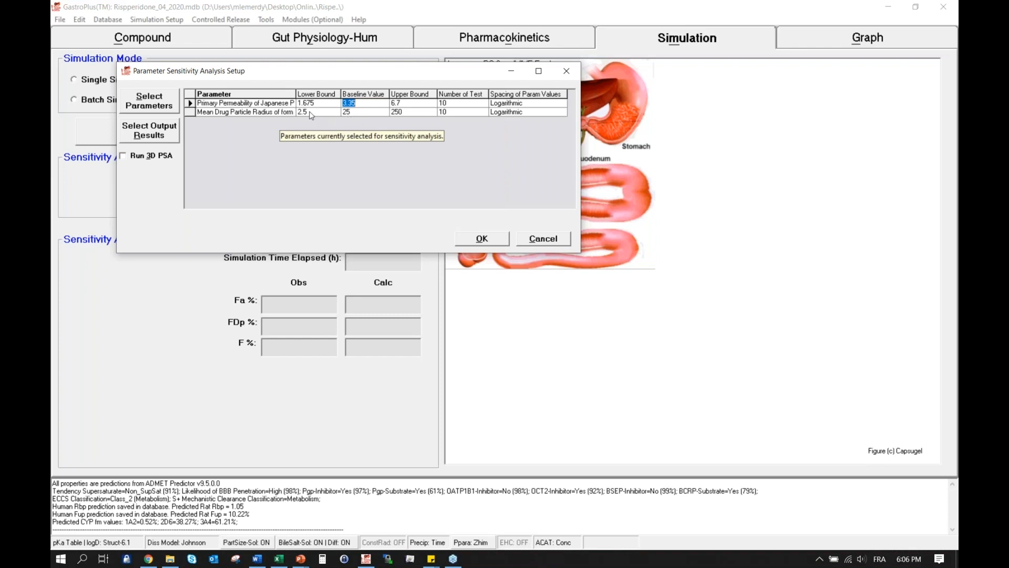
{"action": "left_click", "coordinate": [481, 239]}
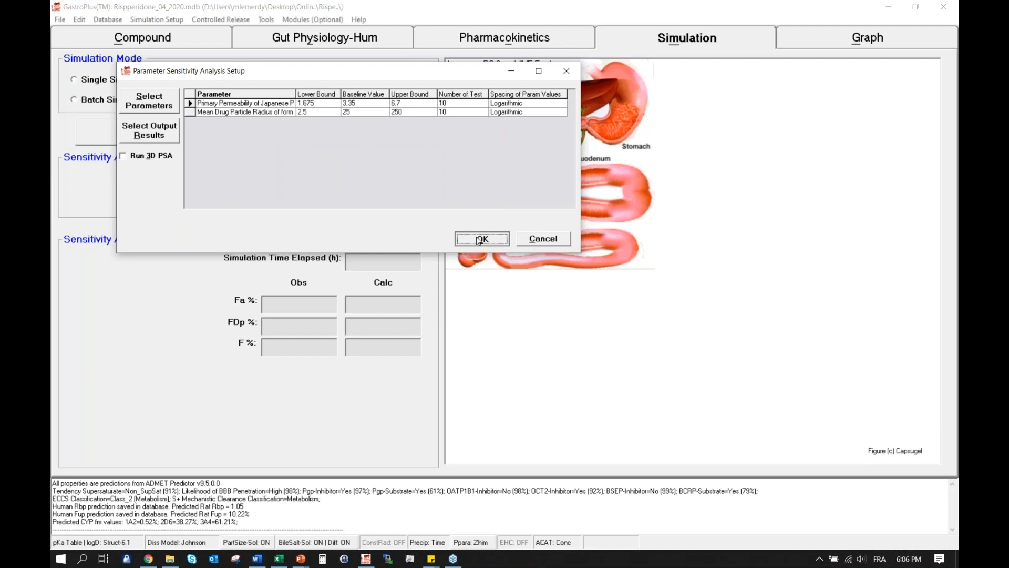
Step: Run the 24 h parameter sensitivity analysis, saving the results as Japanese PO 2mg IVIVE Enz Lys-2Params.psa.txt
{"action": "left_click", "coordinate": [339, 141]}
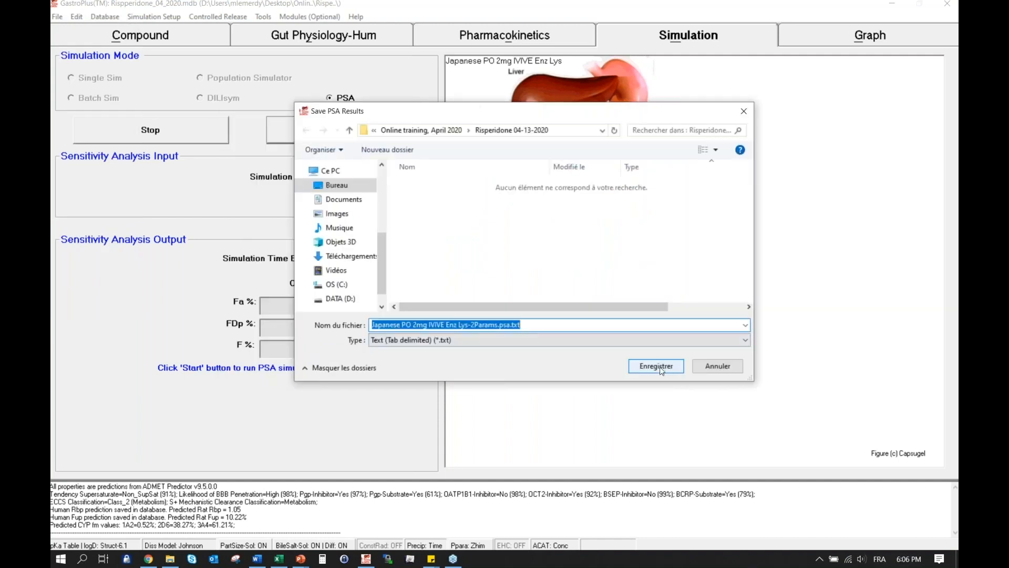
{"action": "left_click", "coordinate": [661, 370]}
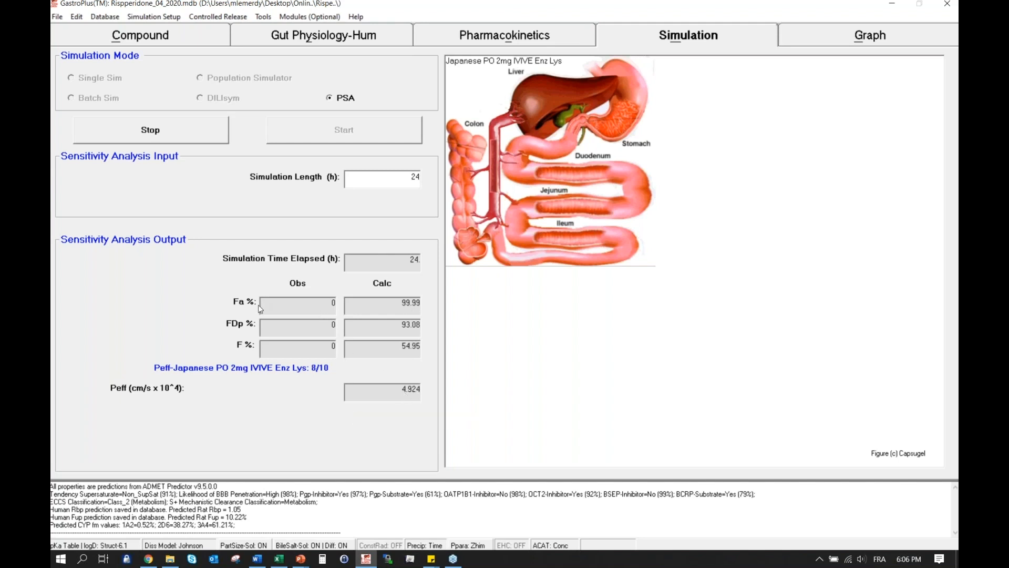
{"action": "mouse_move", "coordinate": [241, 308]}
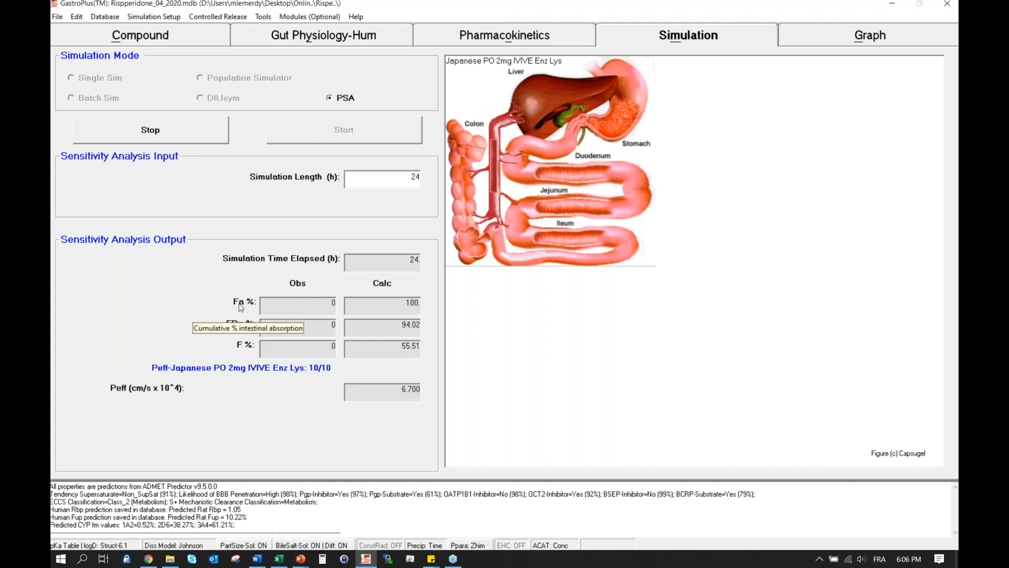
{"action": "mouse_move", "coordinate": [244, 331]}
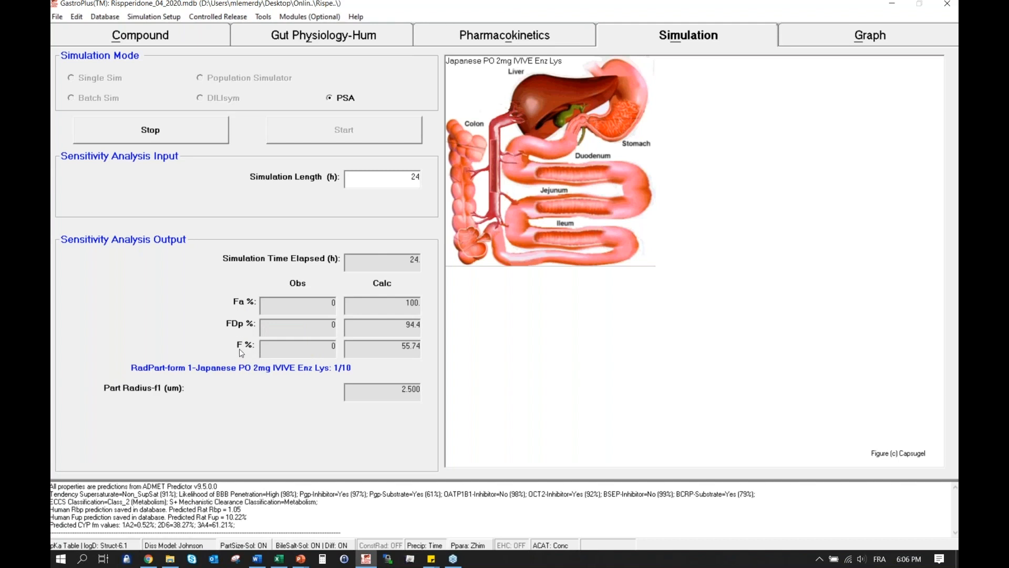
{"action": "mouse_move", "coordinate": [240, 353]}
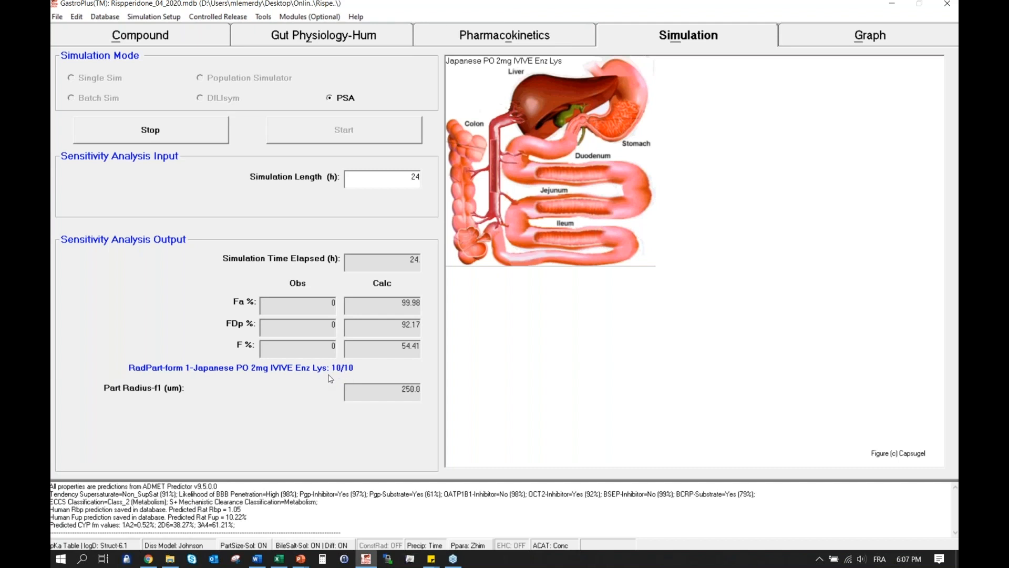
Step: Examine Cmax in an enlarged spider plot of the sensitivity analysis with all X-axes shown, and close the plot
{"action": "left_click", "coordinate": [836, 40]}
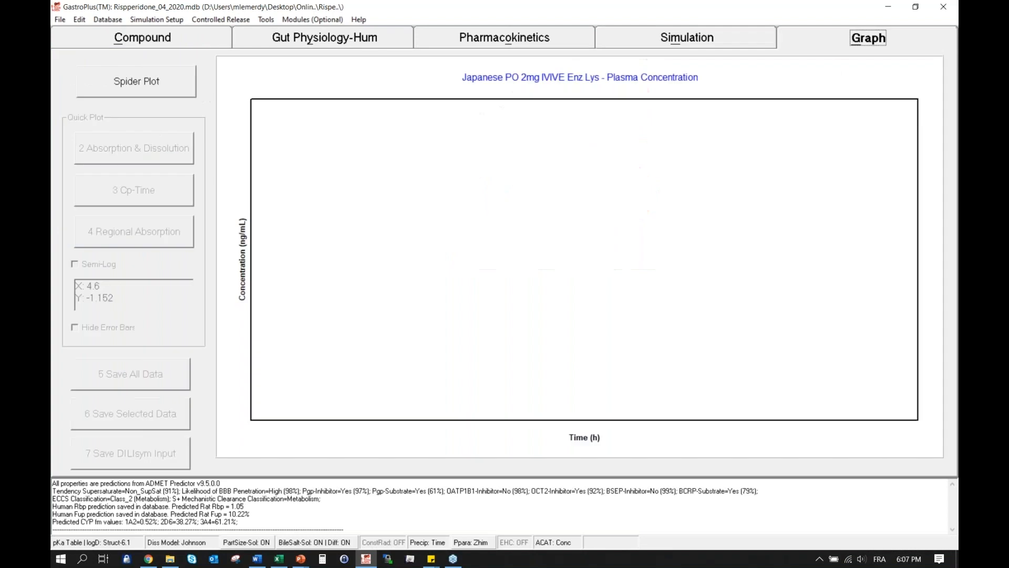
{"action": "left_click", "coordinate": [168, 92]}
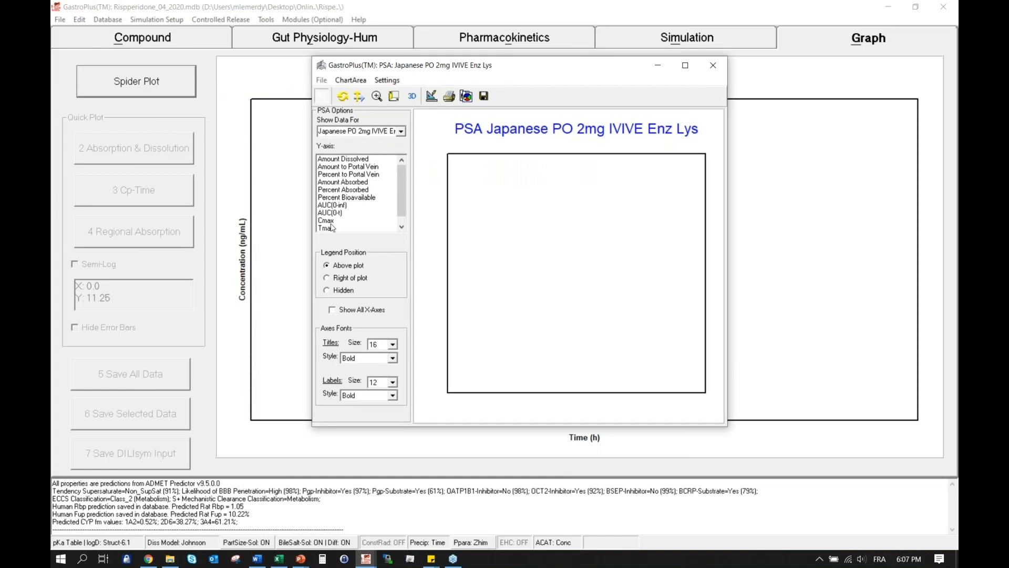
{"action": "left_click", "coordinate": [330, 221]}
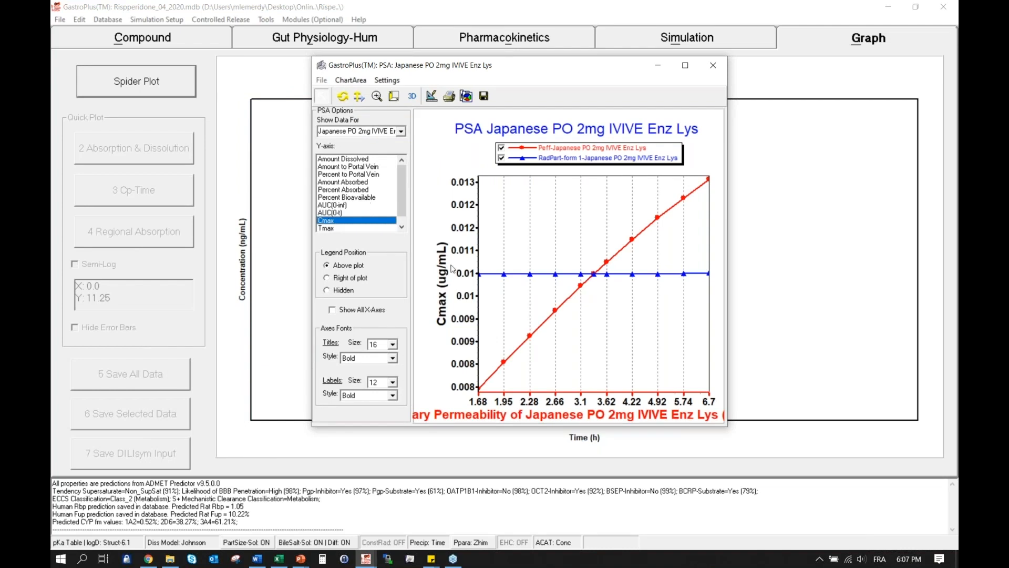
{"action": "left_click_drag", "start_coordinate": [728, 426], "coordinate": [895, 522]}
{"action": "left_click_drag", "start_coordinate": [619, 60], "coordinate": [546, 9]}
{"action": "left_click", "coordinate": [259, 264]}
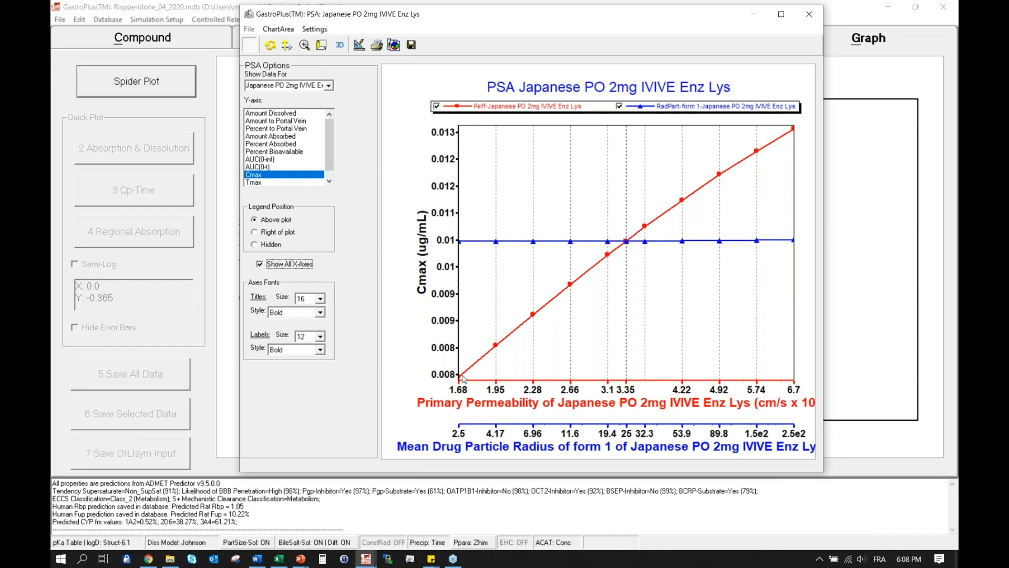
{"action": "mouse_move", "coordinate": [461, 378]}
{"action": "mouse_move", "coordinate": [537, 319]}
{"action": "left_click", "coordinate": [808, 15]}
Step: Set up the Population Simulator with the PEAR age range of the healthy Japanese population at 55 to 75 years
{"action": "left_click", "coordinate": [702, 42]}
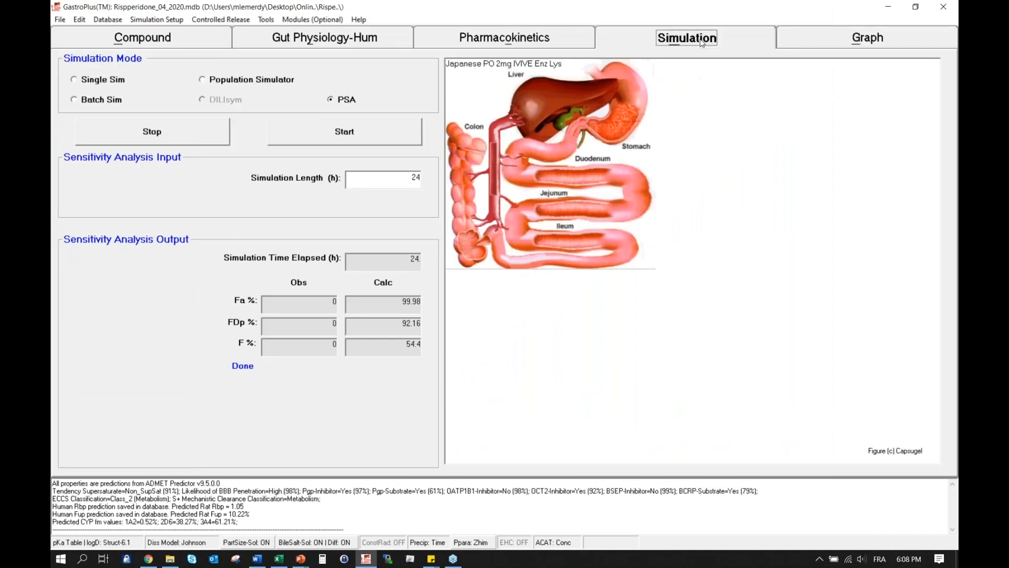
{"action": "left_click", "coordinate": [247, 81]}
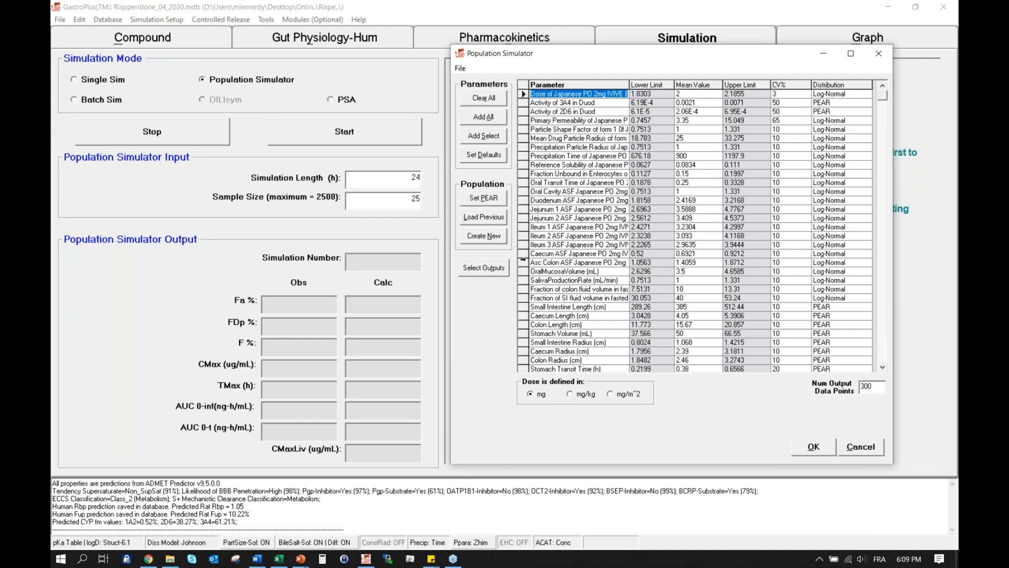
{"action": "left_click", "coordinate": [486, 203]}
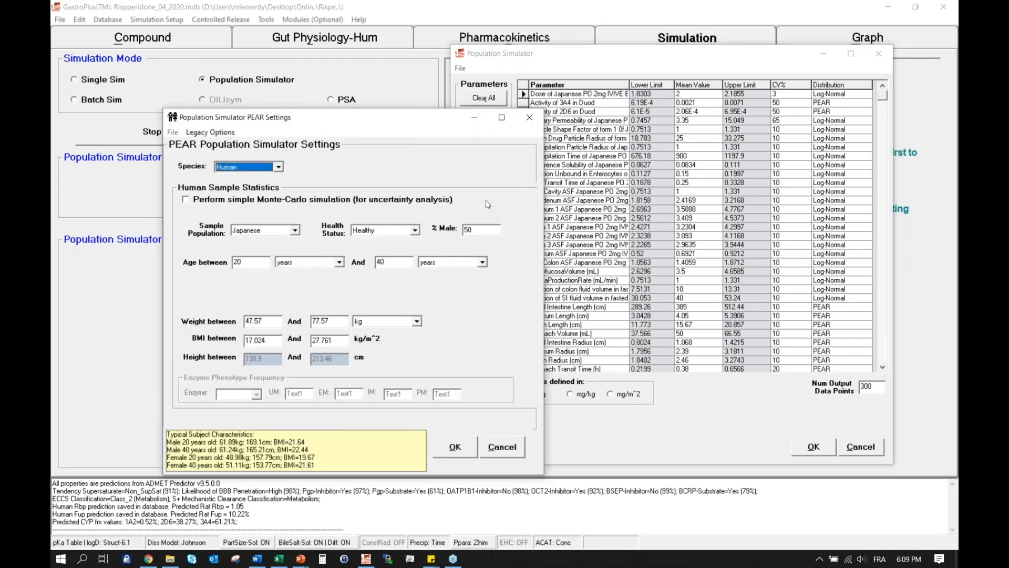
{"action": "left_click_drag", "start_coordinate": [395, 110], "coordinate": [394, 77]}
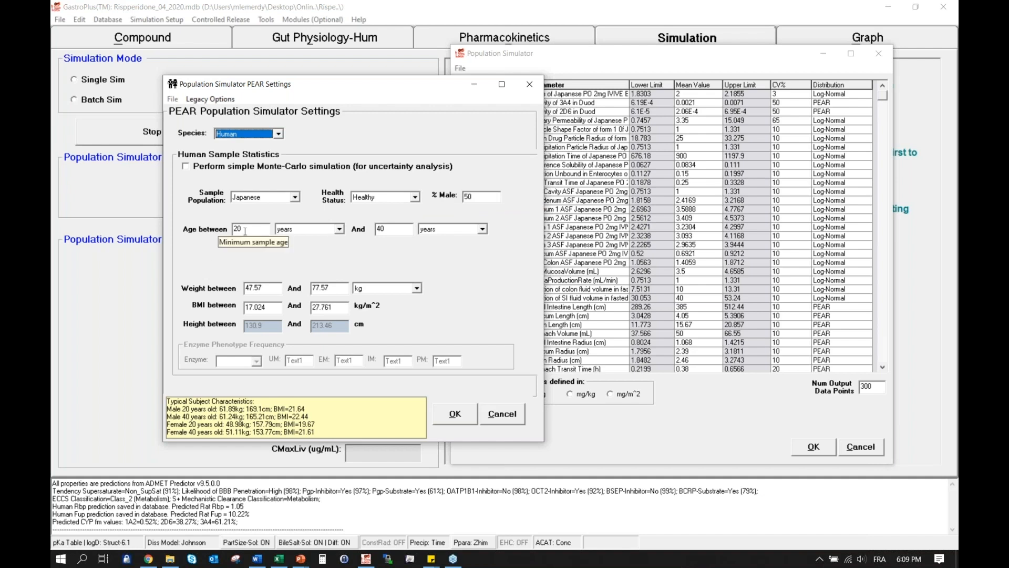
{"action": "left_click_drag", "start_coordinate": [245, 232], "coordinate": [234, 231]}
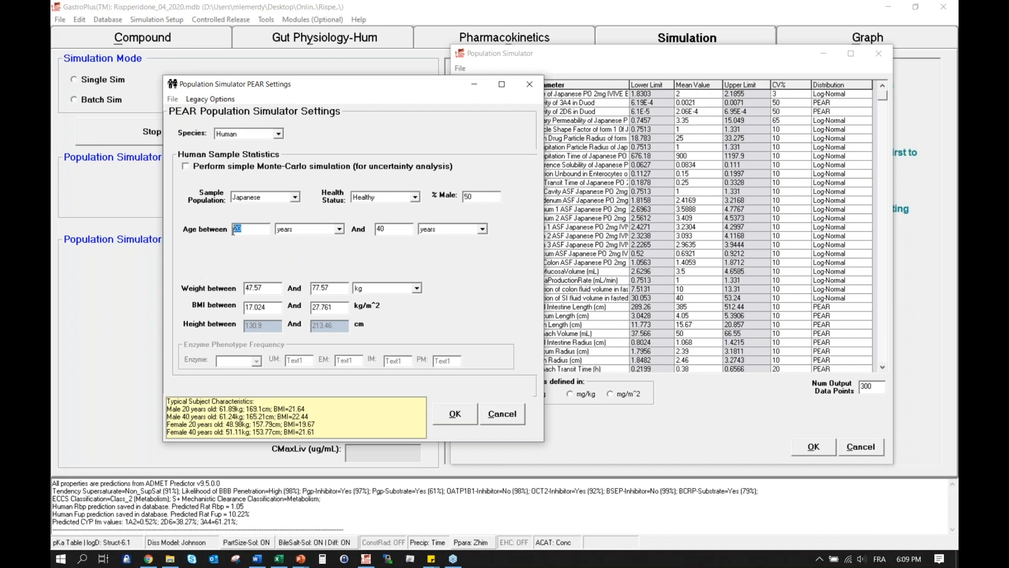
{"action": "type", "text": "55"}
{"action": "left_click_drag", "start_coordinate": [371, 229], "coordinate": [388, 230]}
{"action": "type", "text": "75"}
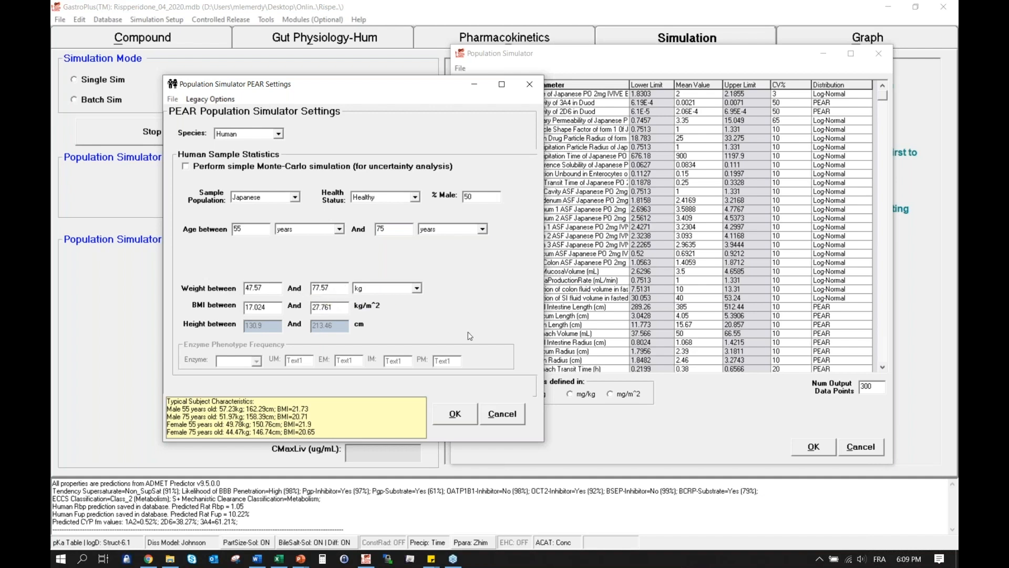
{"action": "left_click", "coordinate": [452, 416]}
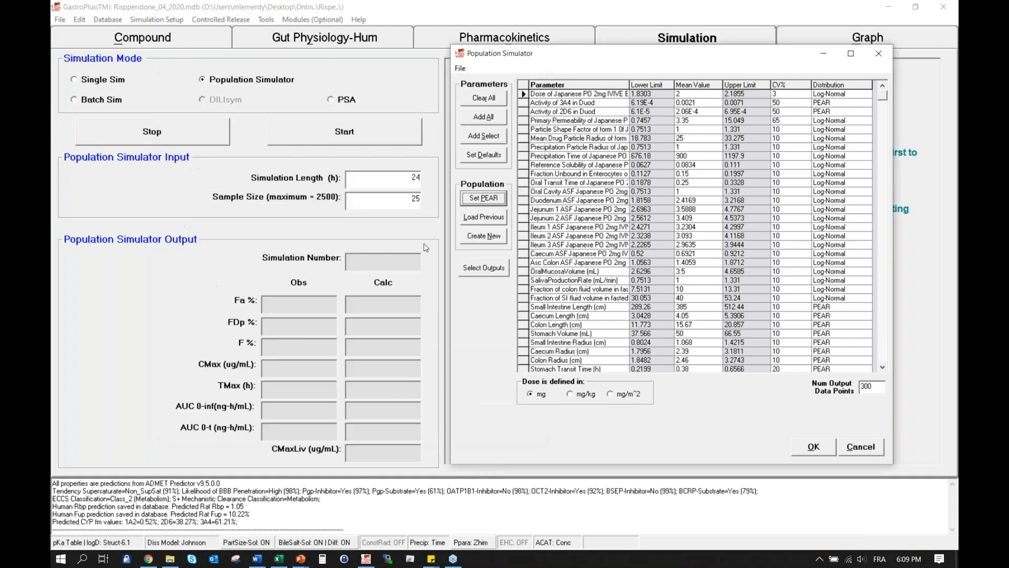
{"action": "left_click", "coordinate": [816, 454]}
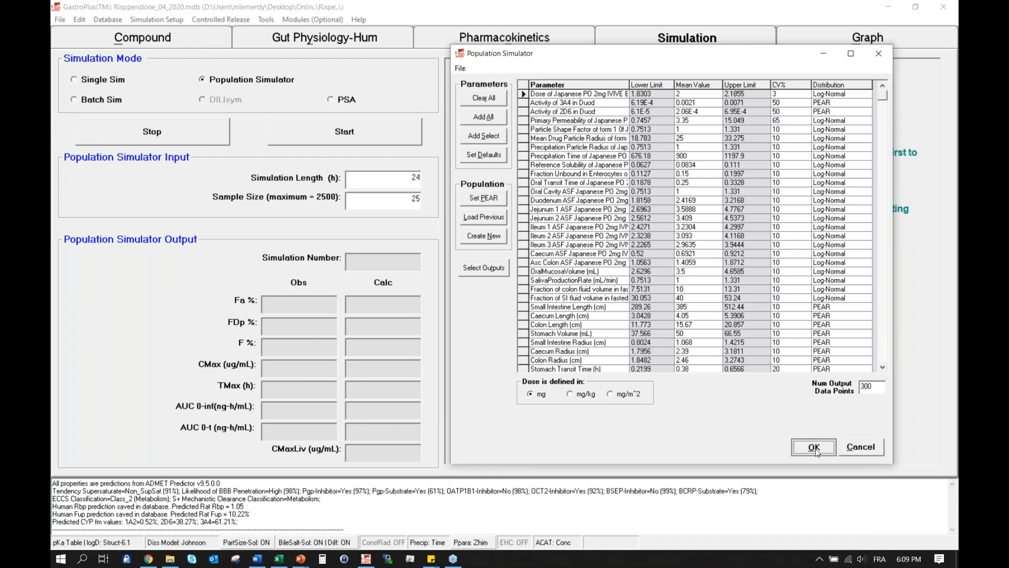
Step: Run the population simulation with a sample size of 8, saving the output as Japanese PO 2mg IVIVE Enz Lys-8Subjects.stc
{"action": "left_click_drag", "start_coordinate": [412, 199], "coordinate": [435, 202]}
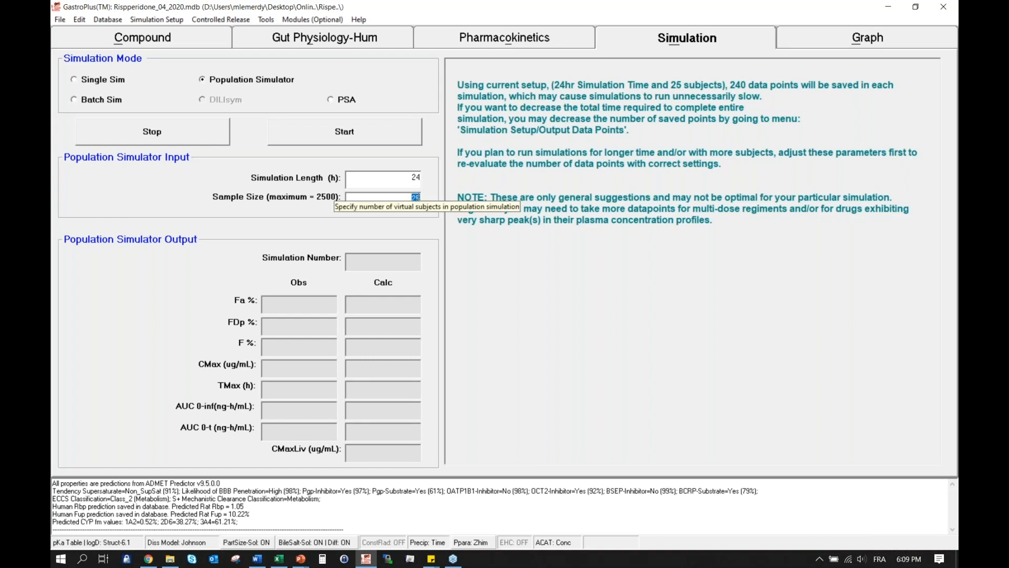
{"action": "type", "text": "8"}
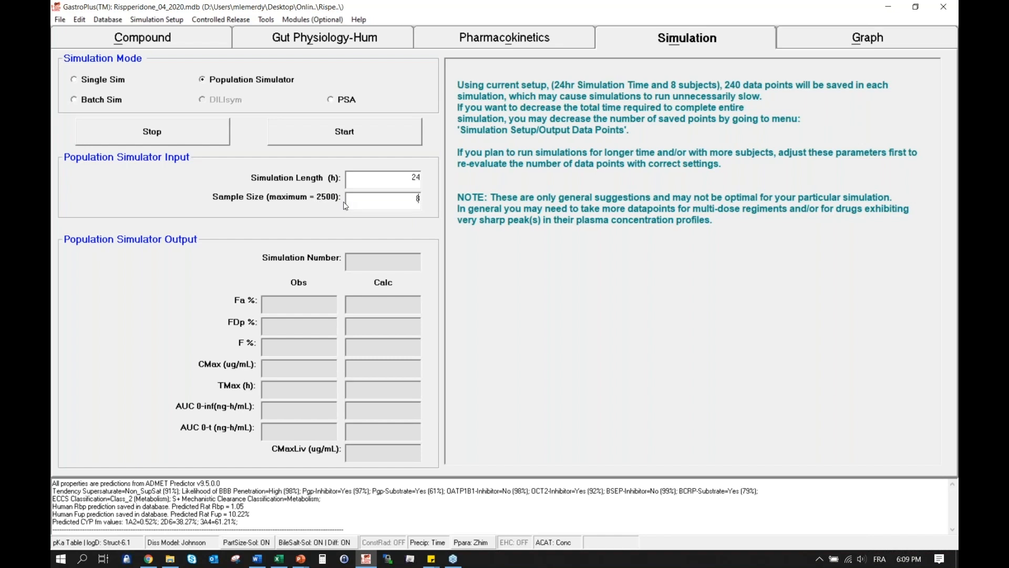
{"action": "left_click", "coordinate": [320, 137]}
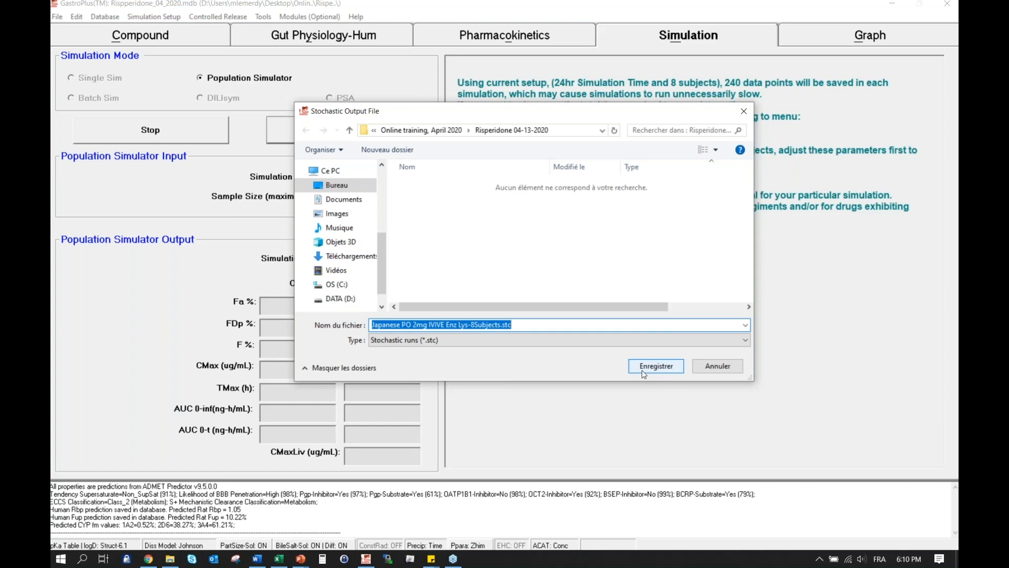
{"action": "left_click", "coordinate": [642, 370]}
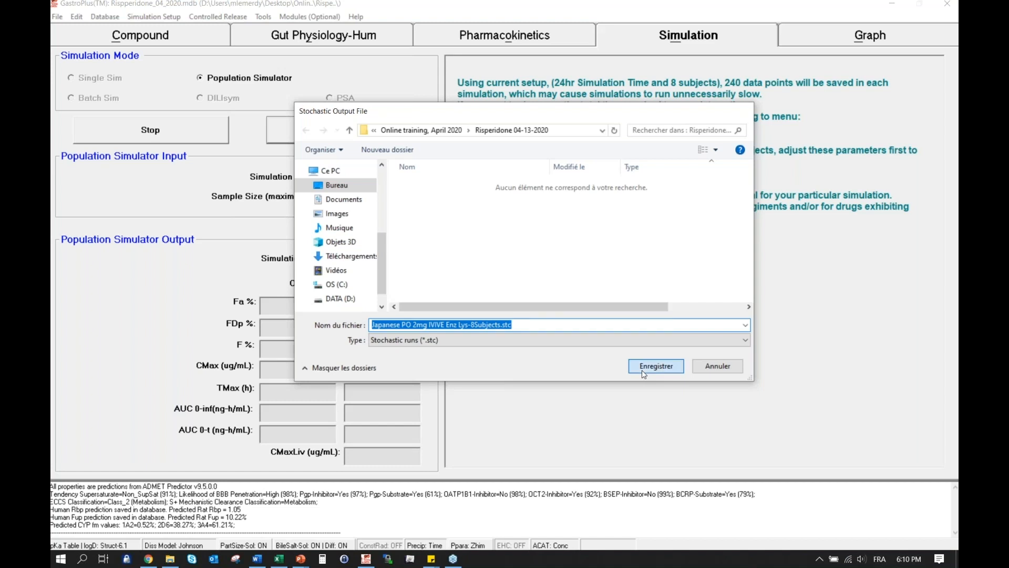
{"action": "left_click", "coordinate": [561, 331]}
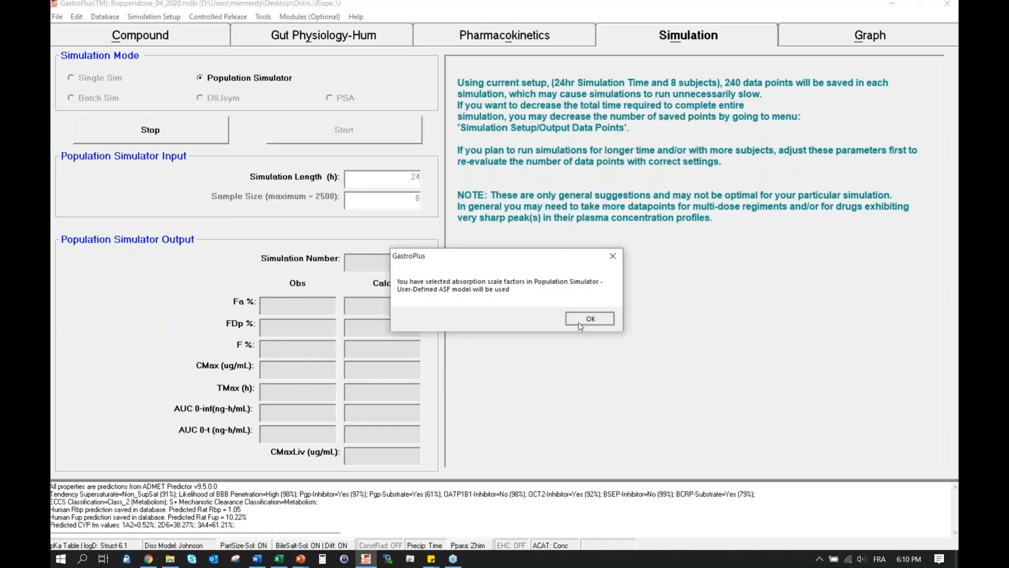
{"action": "left_click", "coordinate": [580, 322]}
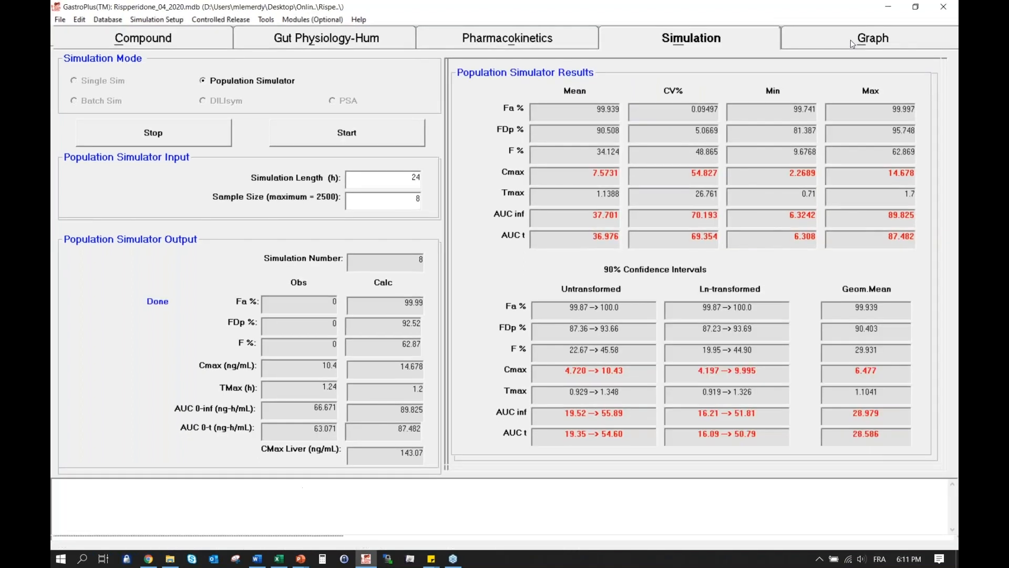
Step: Plot the population simulation's plasma concentration profile with its confidence band and observed data
{"action": "left_click", "coordinate": [852, 43]}
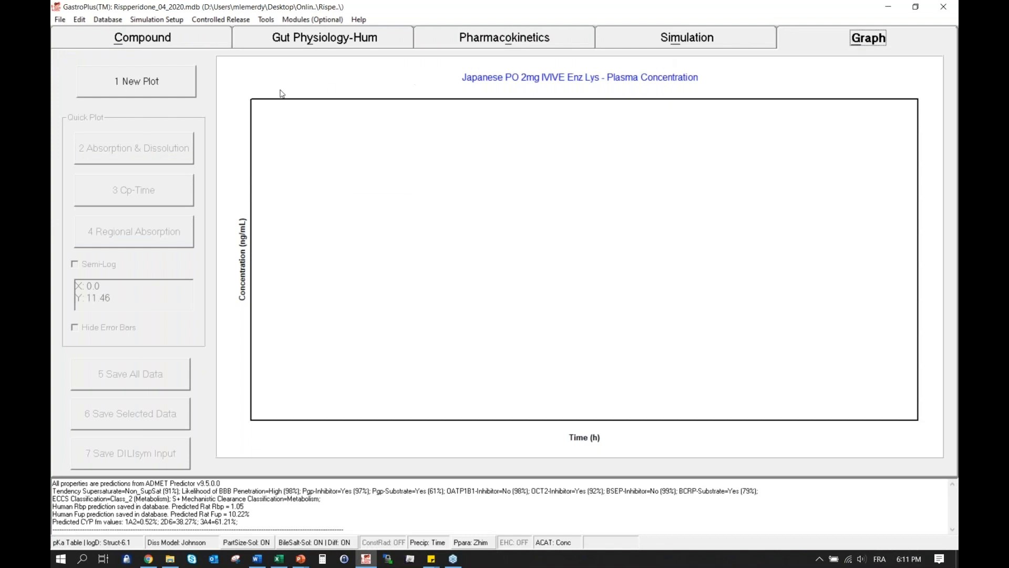
{"action": "left_click", "coordinate": [152, 95]}
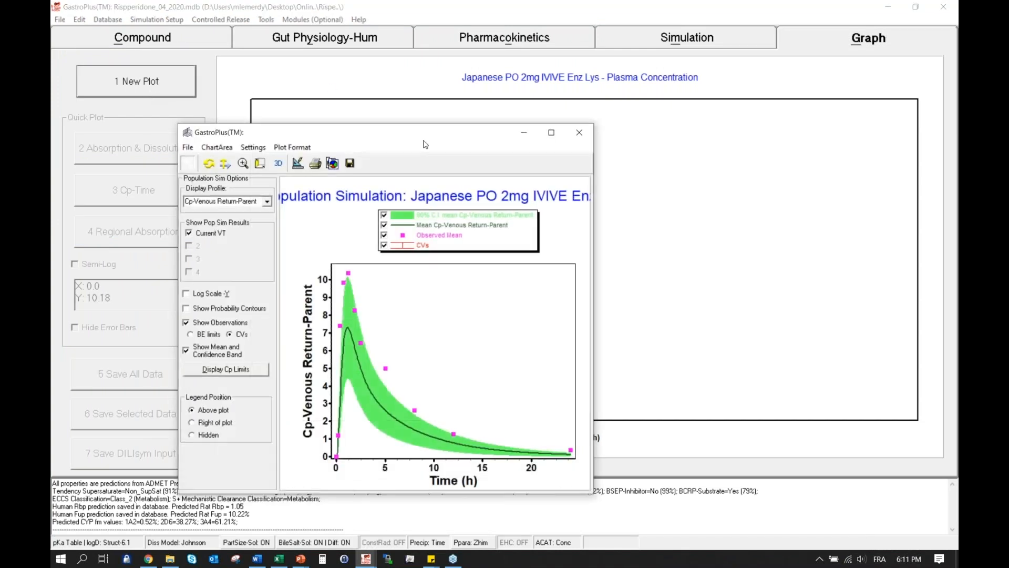
Step: Enlarge the population simulation plot, place its legend to the right of the plot and show the probability contours
{"action": "left_click_drag", "start_coordinate": [390, 129], "coordinate": [348, 37]}
{"action": "left_click_drag", "start_coordinate": [551, 403], "coordinate": [722, 527]}
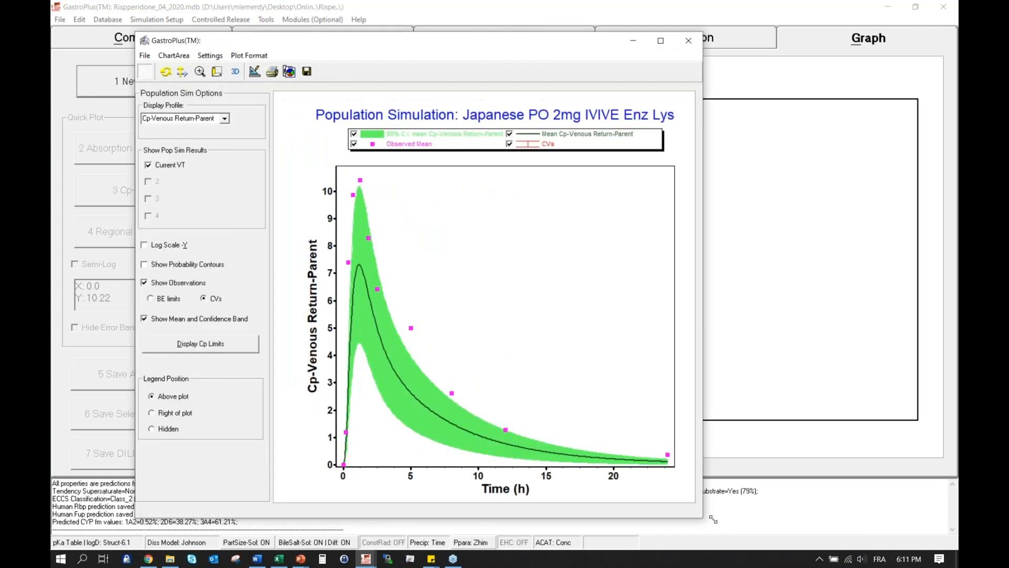
{"action": "left_click", "coordinate": [166, 421]}
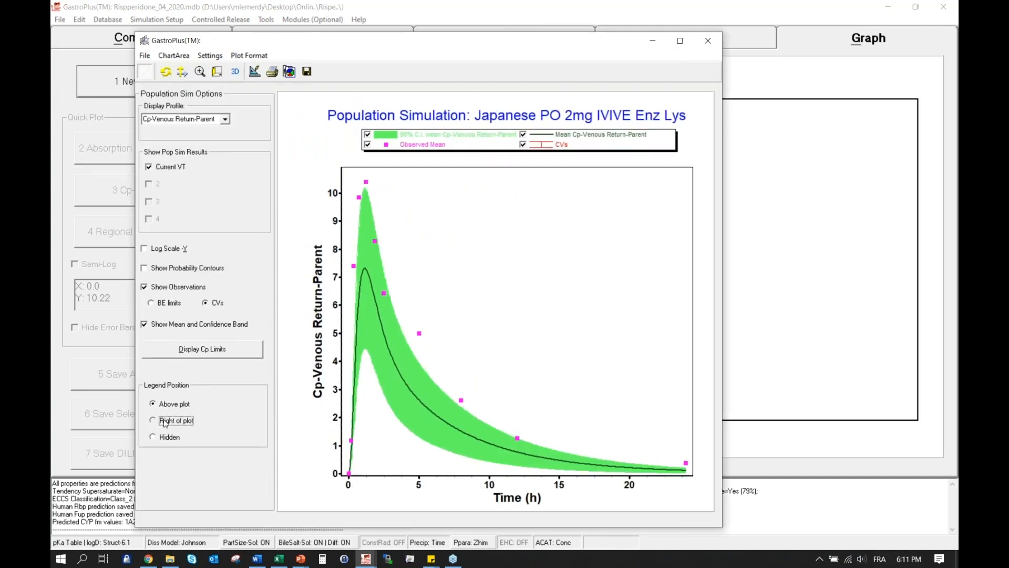
{"action": "left_click", "coordinate": [177, 269]}
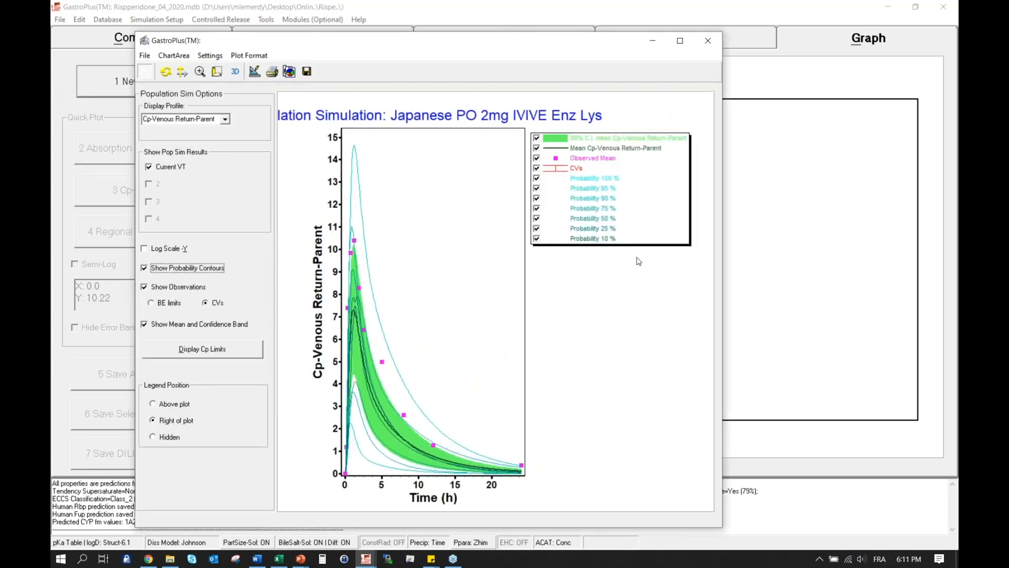
{"action": "left_click_drag", "start_coordinate": [724, 257], "coordinate": [887, 257]}
Step: Hide the 100, 95, 75, 50, 25 and 10 % probability contours so only the 90 % contour is plotted
{"action": "left_click", "coordinate": [692, 179]}
{"action": "left_click", "coordinate": [692, 188]}
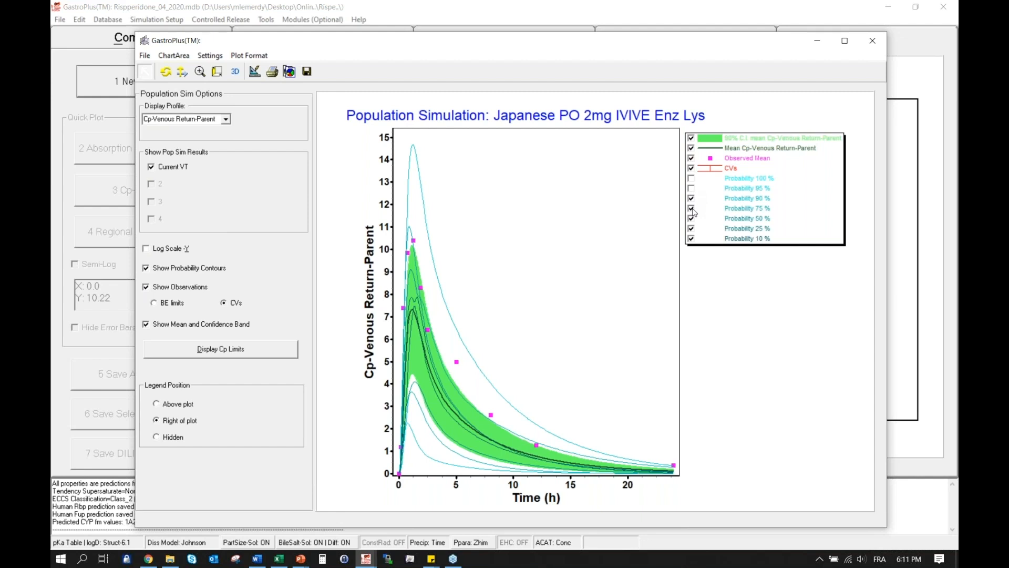
{"action": "left_click", "coordinate": [692, 208]}
{"action": "left_click", "coordinate": [692, 218]}
{"action": "left_click", "coordinate": [692, 228]}
{"action": "left_click", "coordinate": [691, 238]}
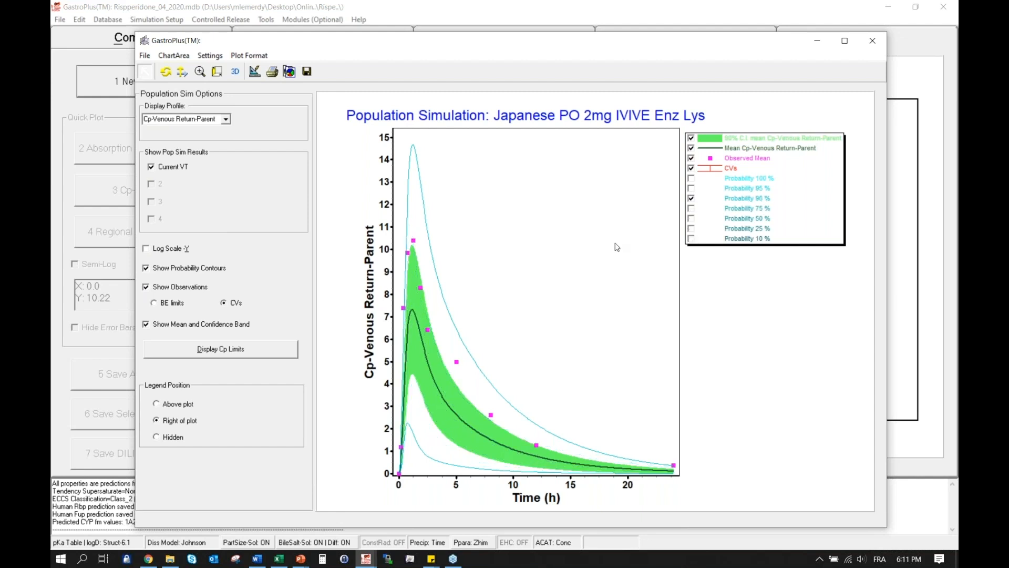
Step: Close the population simulation plot and switch to the PowerPoint slide show, advancing to the Parameter Sensitivity Analysis slide
{"action": "left_click_drag", "start_coordinate": [544, 44], "coordinate": [540, 27]}
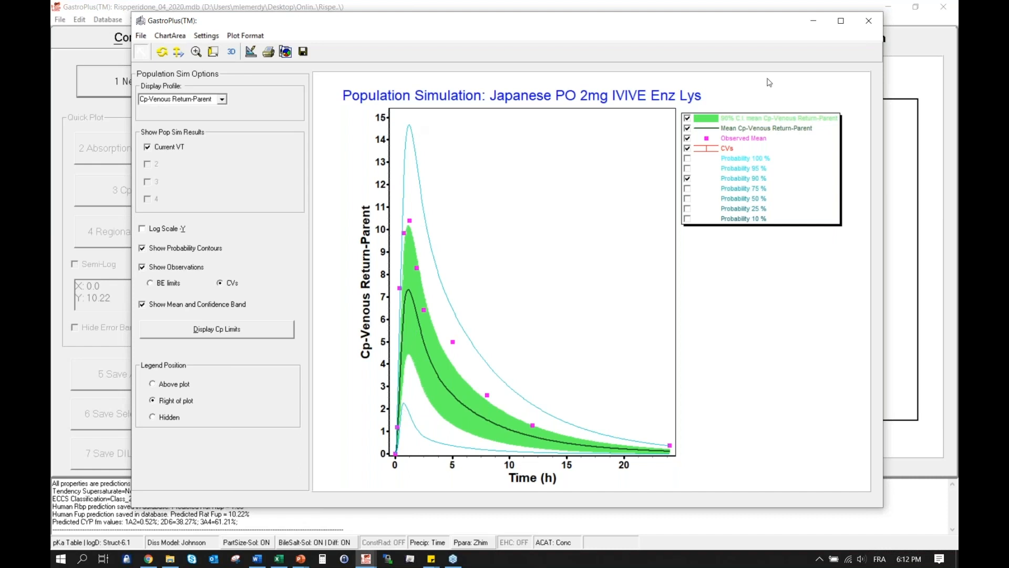
{"action": "left_click", "coordinate": [869, 21]}
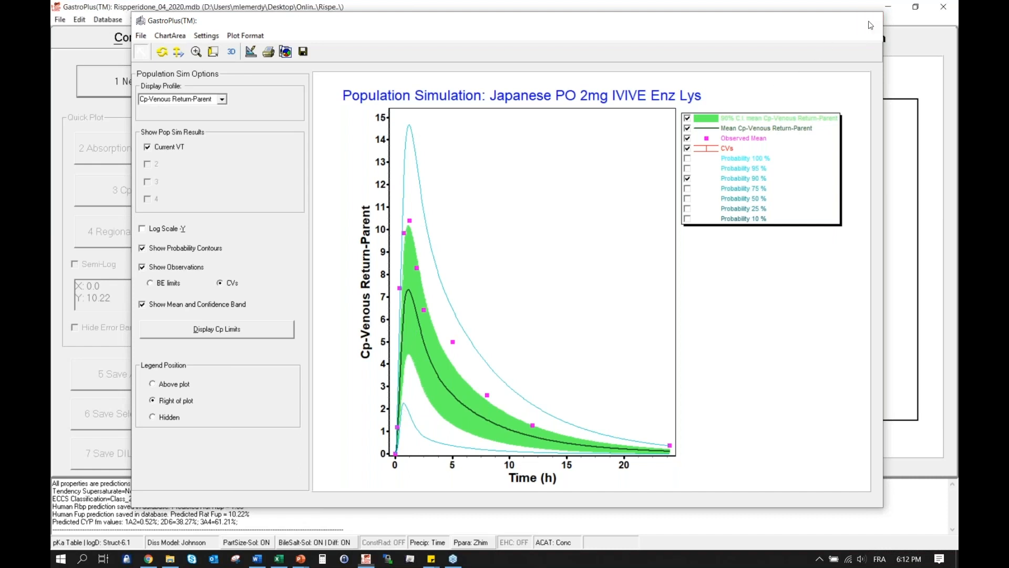
{"action": "mouse_move", "coordinate": [298, 560]}
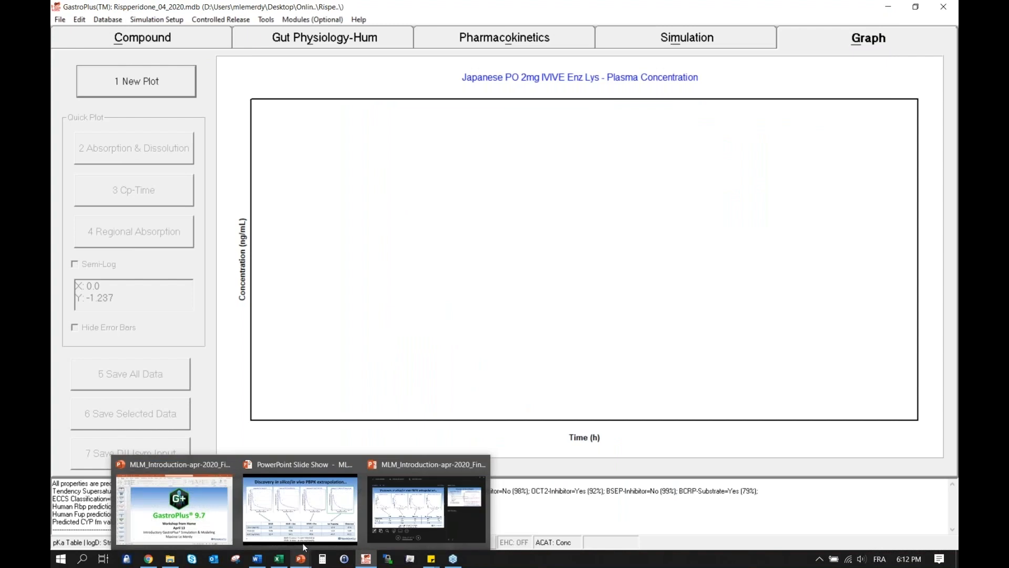
{"action": "left_click", "coordinate": [308, 521]}
{"action": "left_click", "coordinate": [311, 518]}
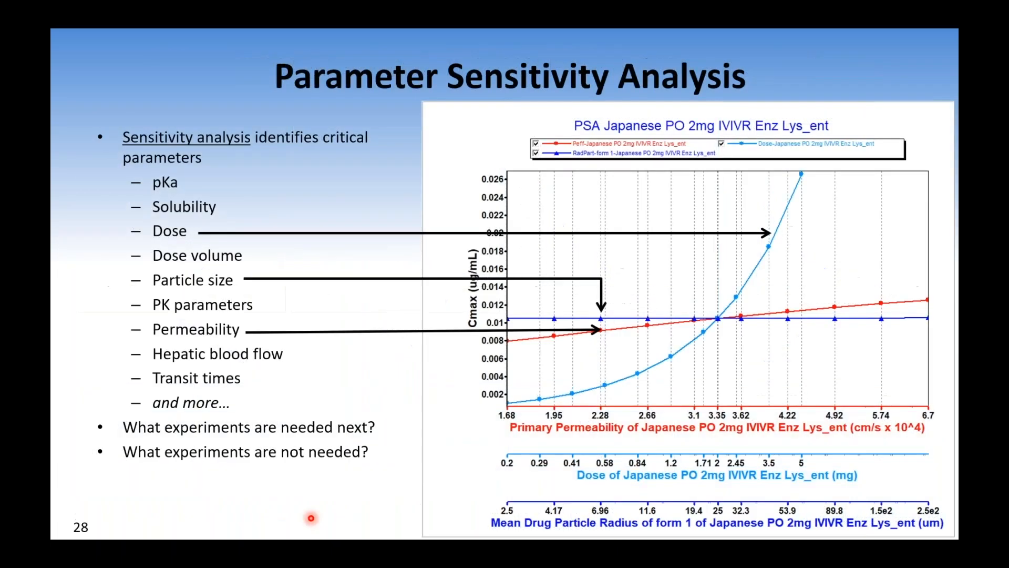